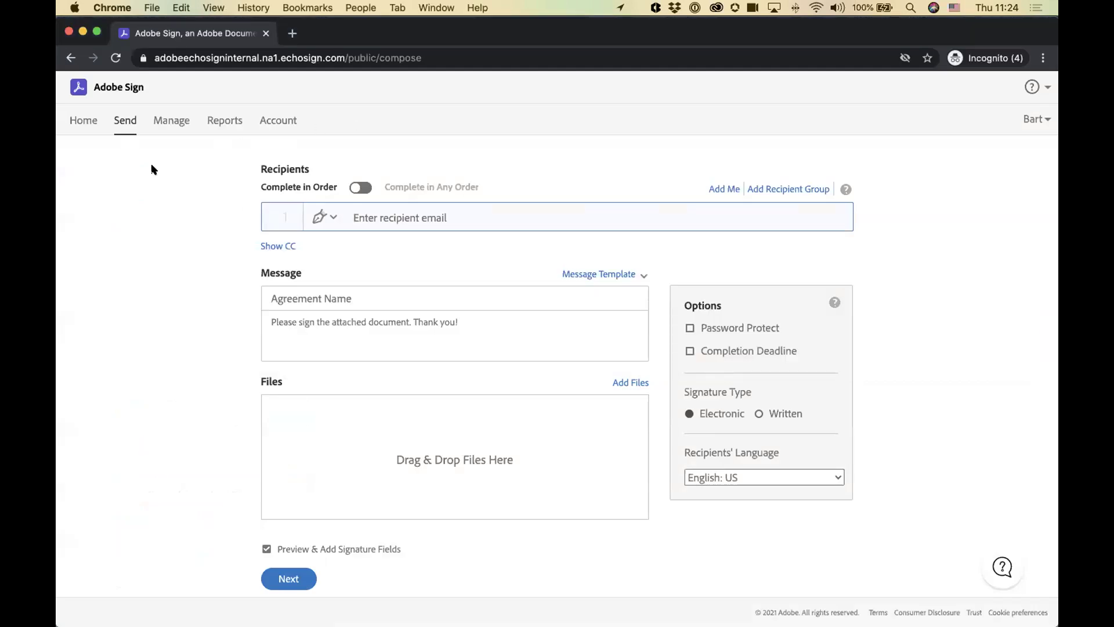
Step: Start a new signature request with the demo recipient's email as the first signer
left_click(119, 90)
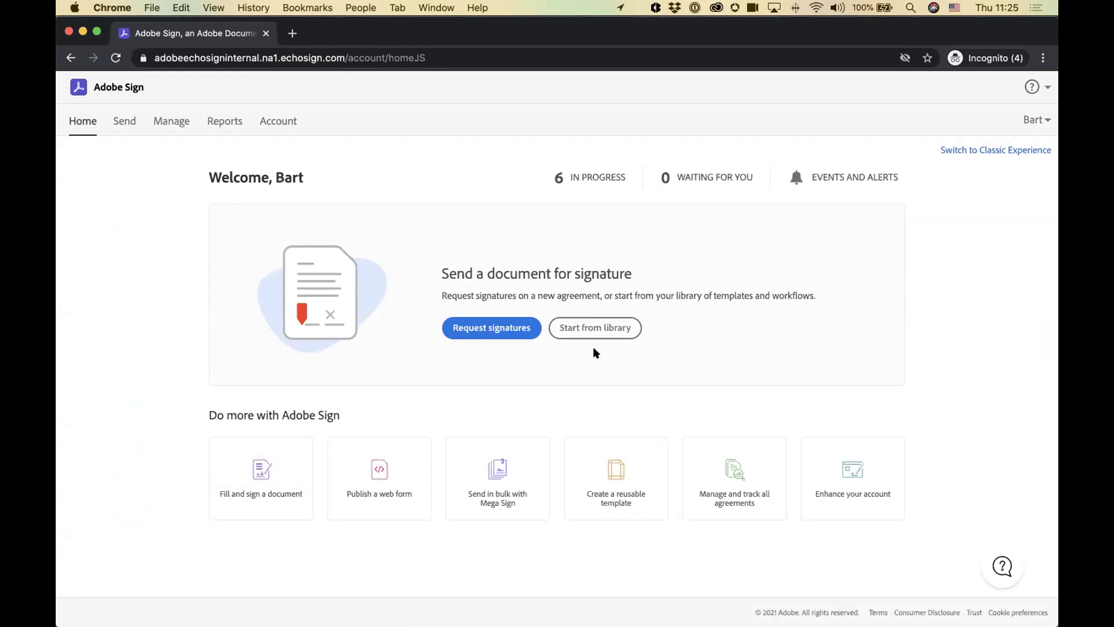
left_click(492, 328)
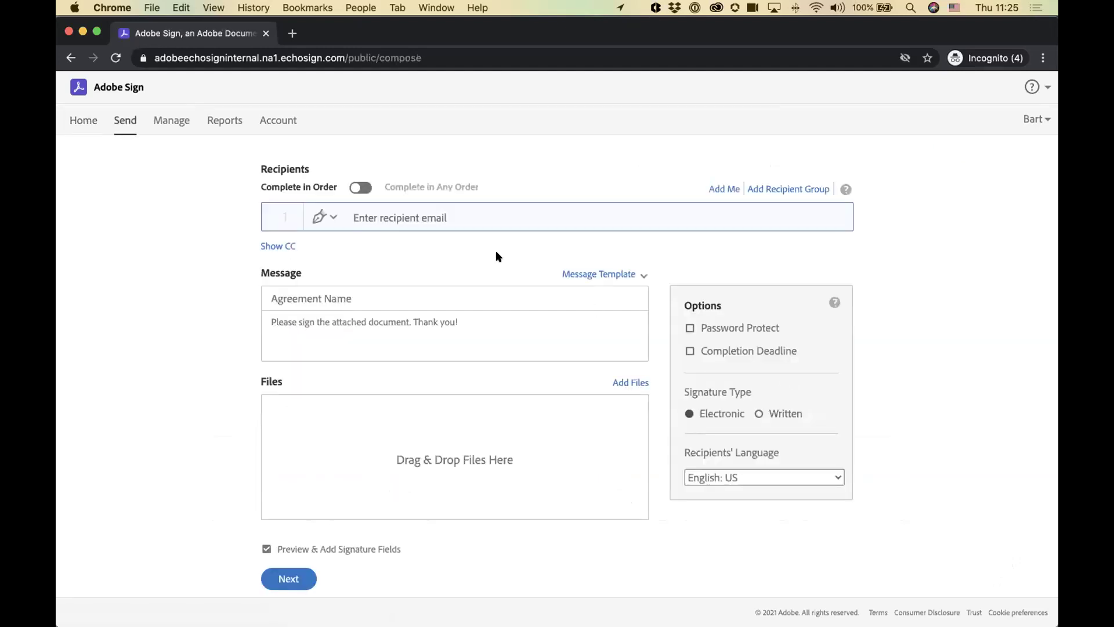
type("johndemo")
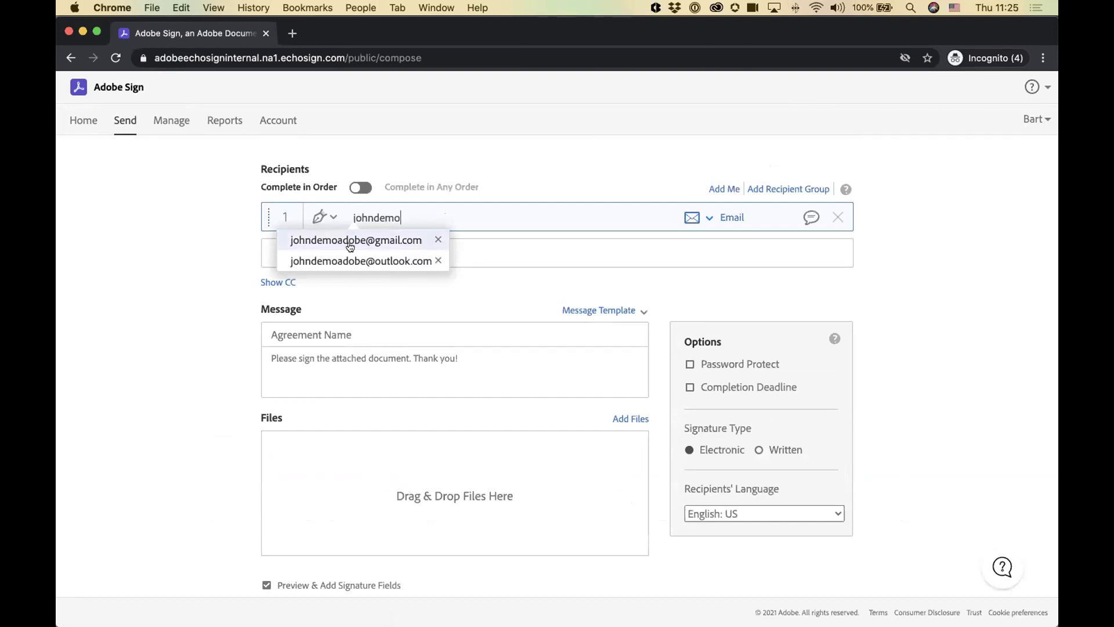
left_click(350, 235)
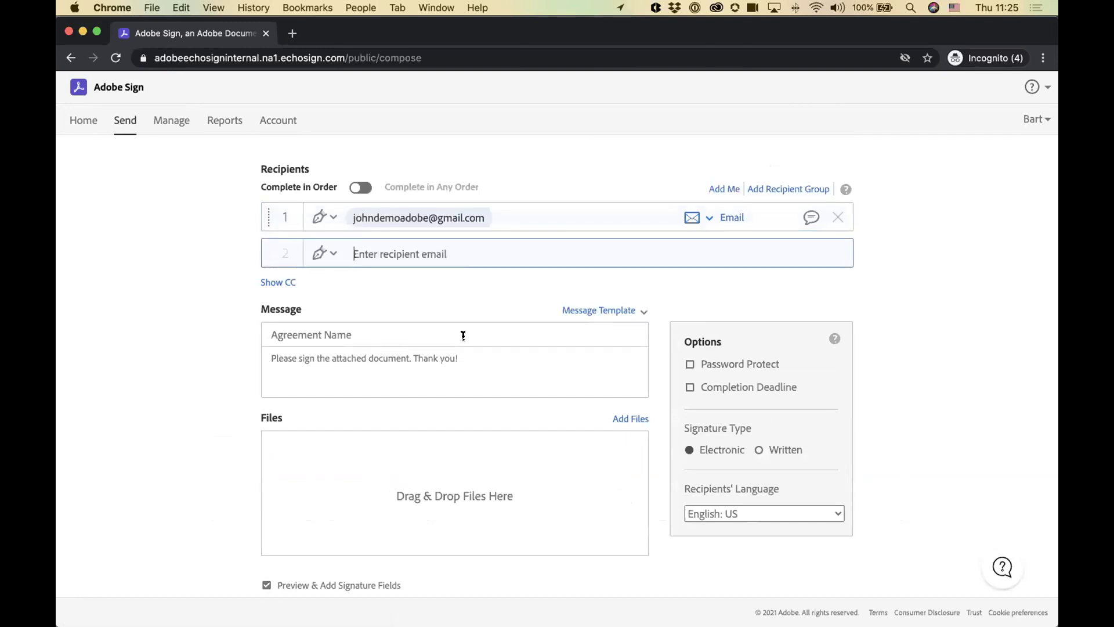
Step: Name the agreement 'My contract' and review the signing-request message below it
left_click(348, 334)
type("My contract")
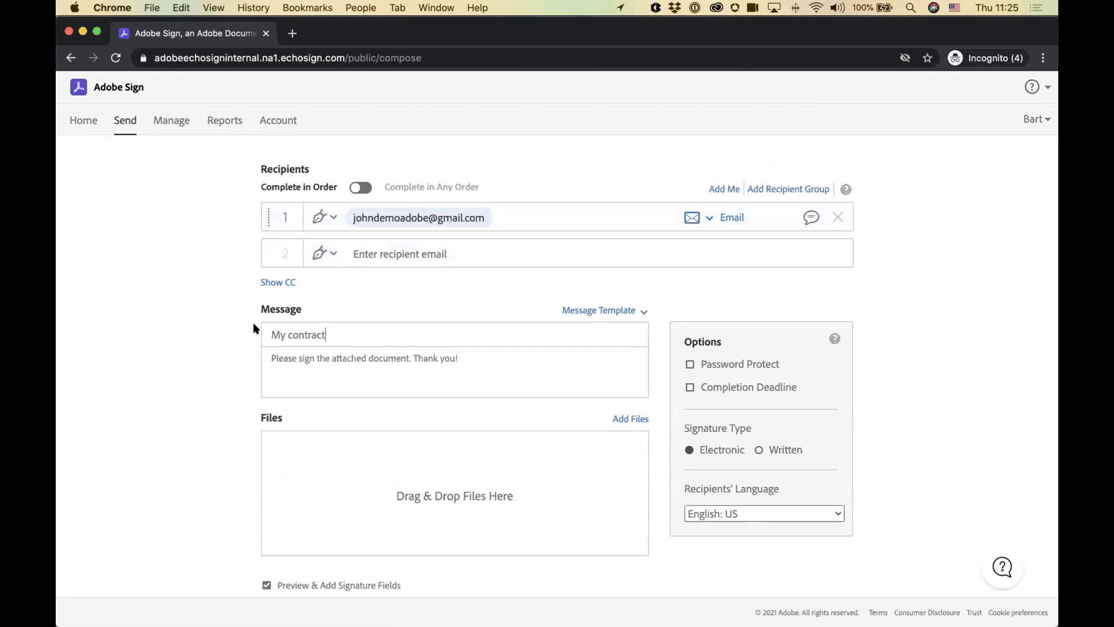
left_click(273, 364)
scroll(207, 362, "down", 3)
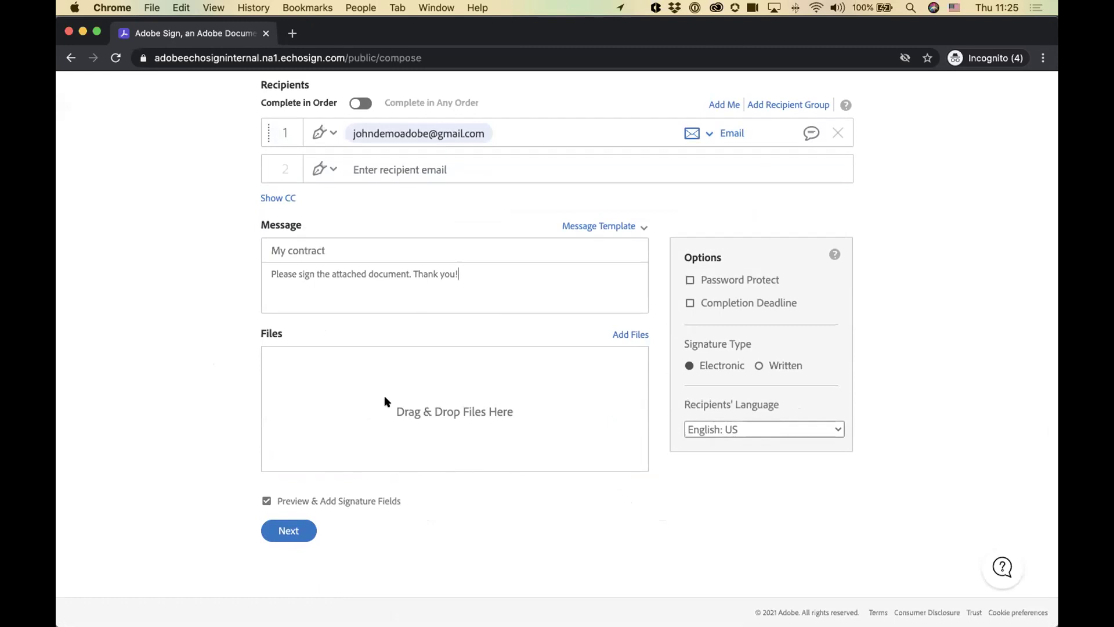
key("super+Tab")
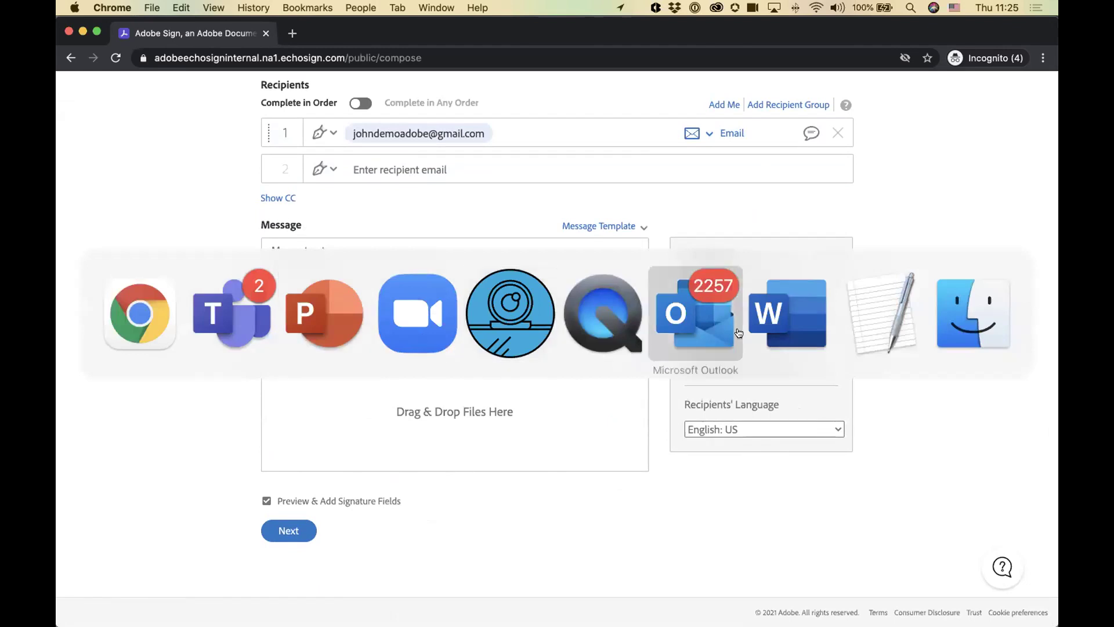
Step: Attach Bodea Contract_Word-2sign.docx to the agreement by dragging it in from Finder
key("super+Tab")
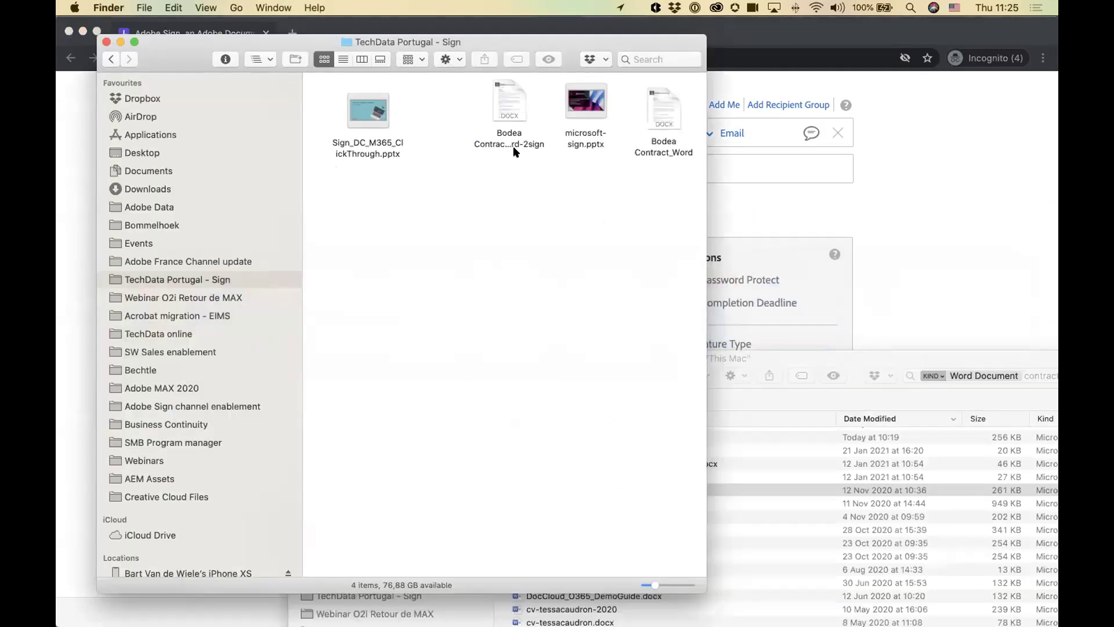
left_click_drag(502, 89, 457, 402)
key("super+Tab")
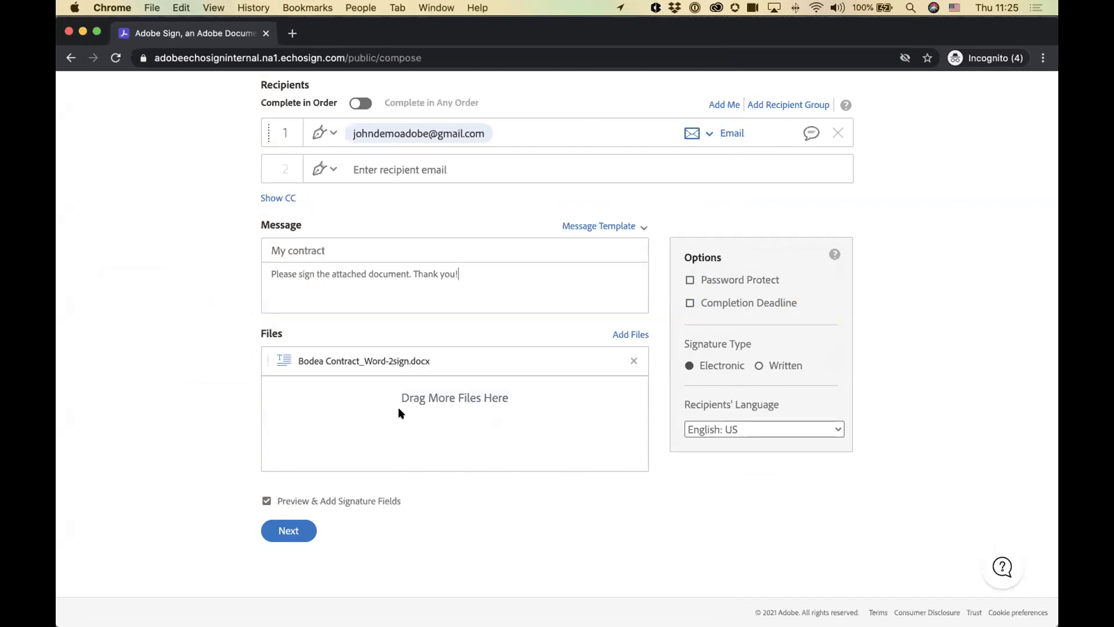
Step: Place Signature, Full Name and Date fields on the signature lines of page 5
left_click(284, 531)
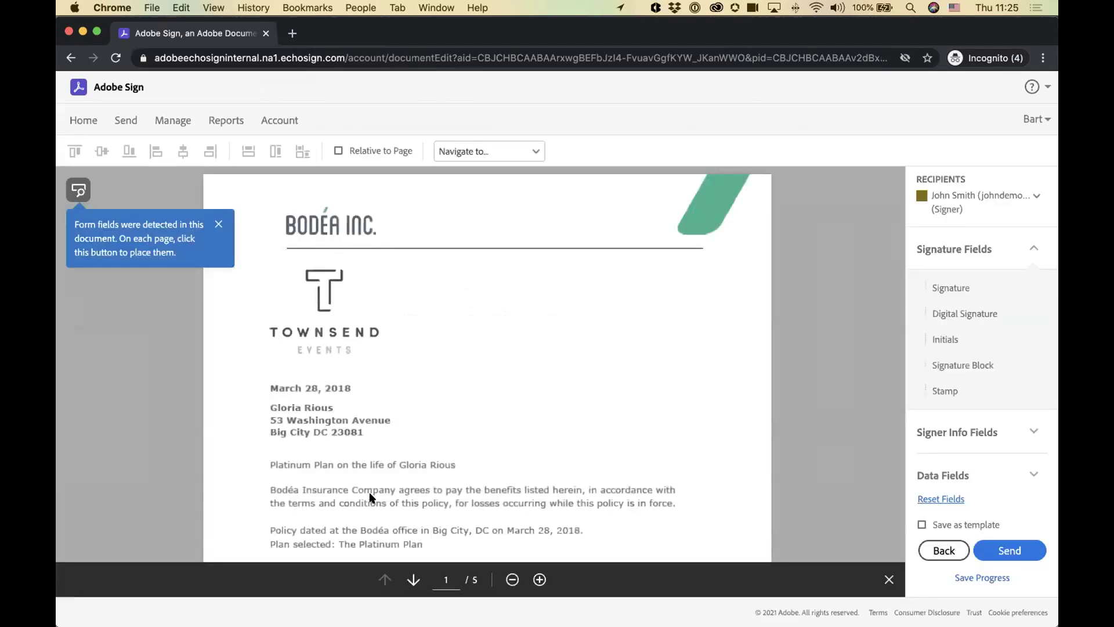
scroll(591, 330, "down", 2)
scroll(590, 332, "down", 6)
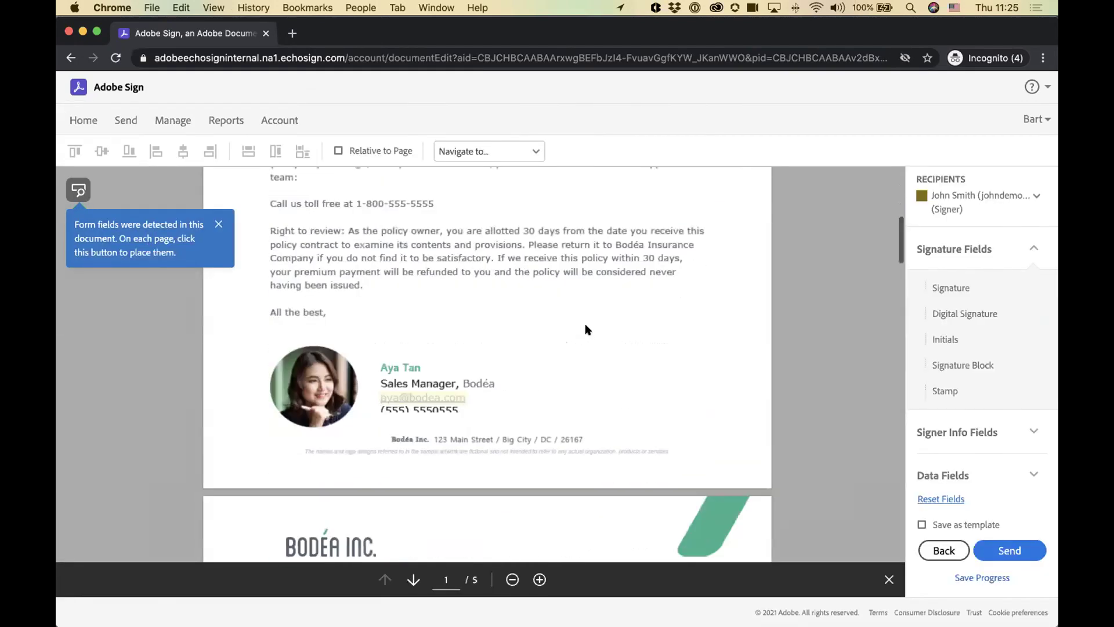
scroll(637, 417, "down", 15)
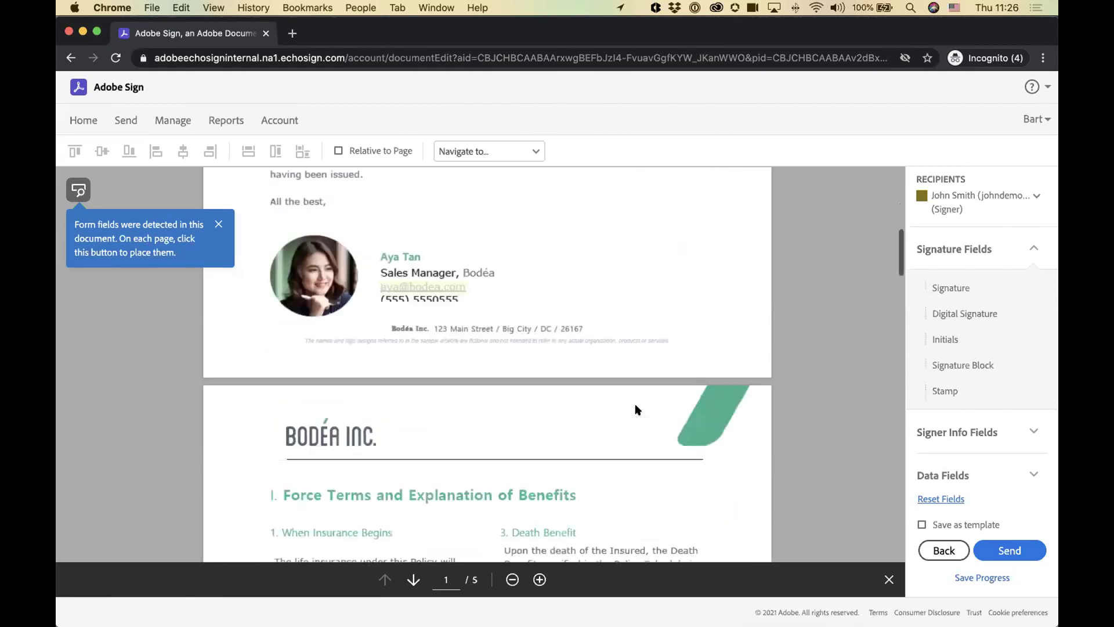
scroll(630, 401, "down", 15)
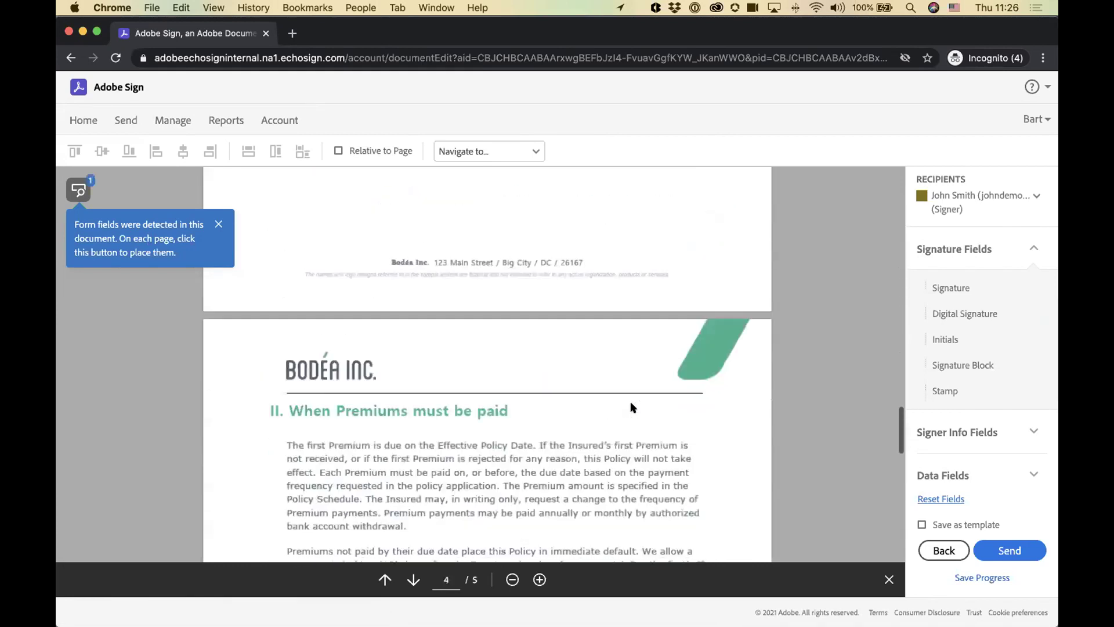
scroll(629, 400, "down", 5)
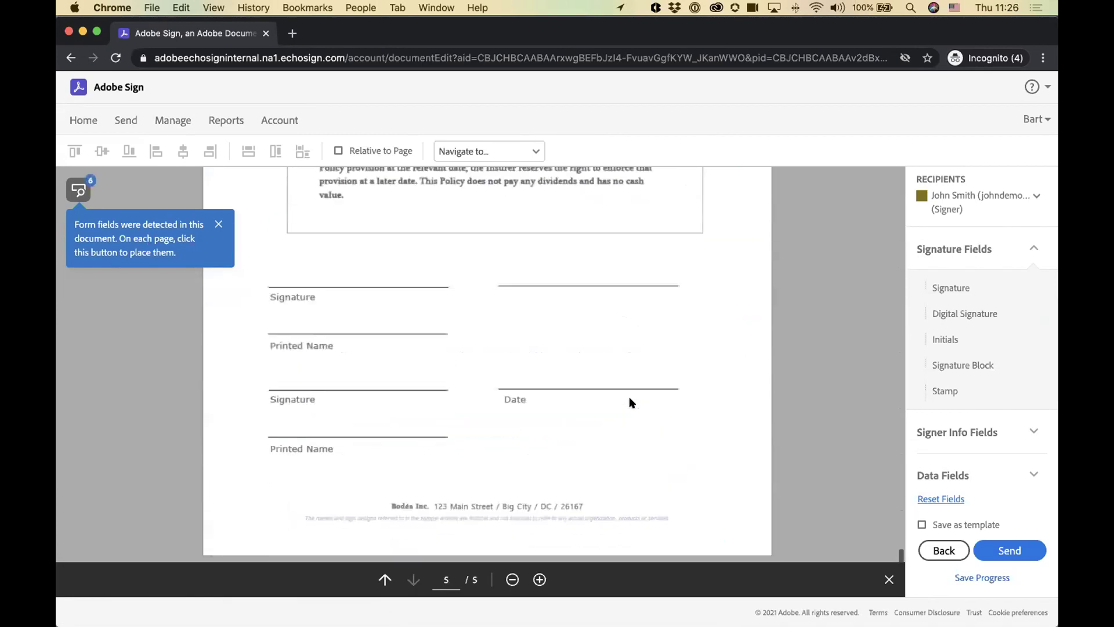
left_click_drag(912, 289, 278, 274)
left_click(957, 433)
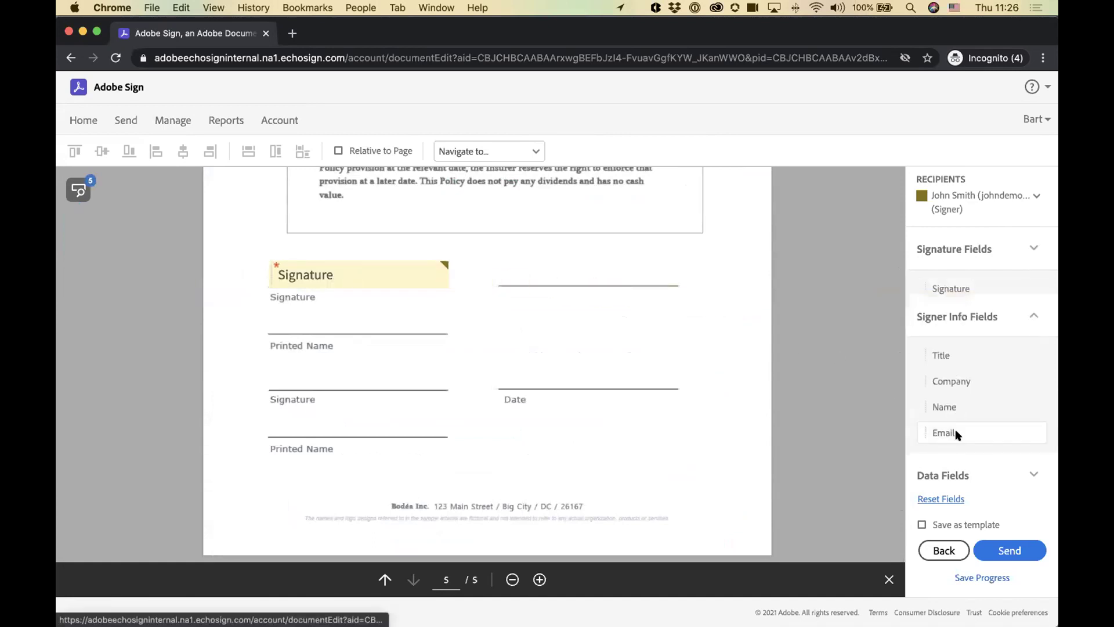
left_click_drag(940, 378, 280, 322)
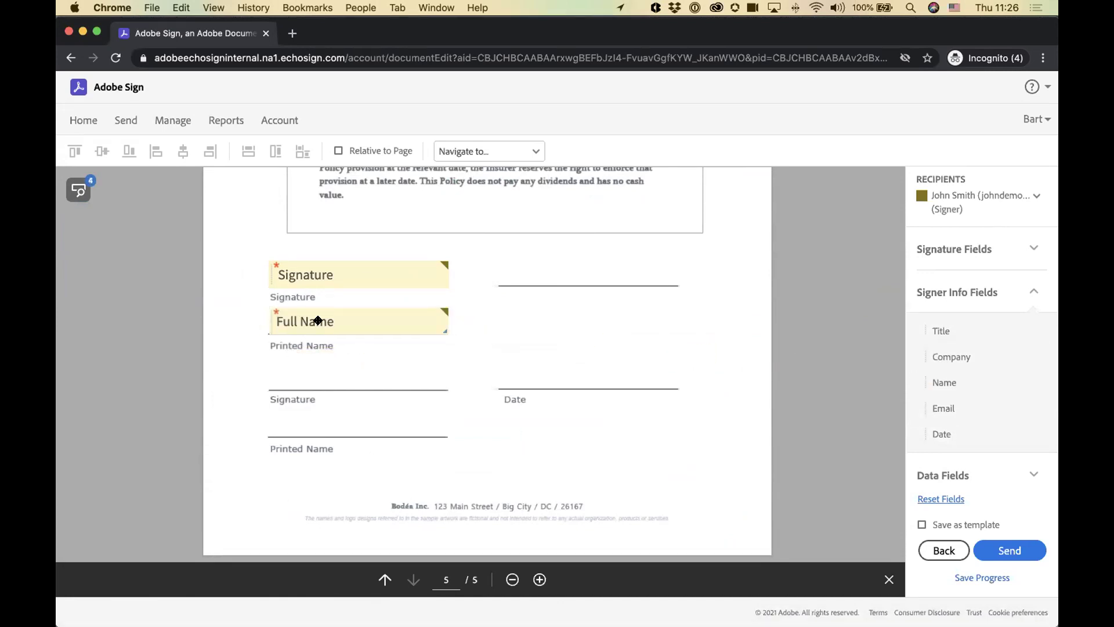
mouse_move(949, 426)
left_mouse_down()
mouse_move(678, 308)
mouse_move(525, 263)
left_mouse_up()
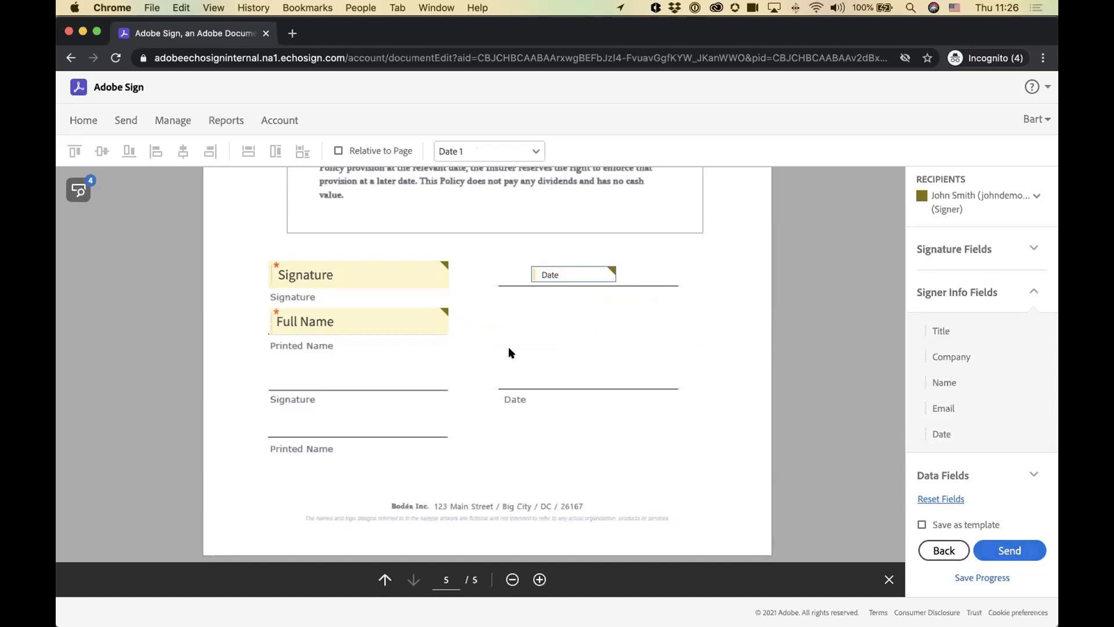
Step: Leave the unsent agreement and return to the Adobe Sign home page
scroll(505, 350, "up", 15)
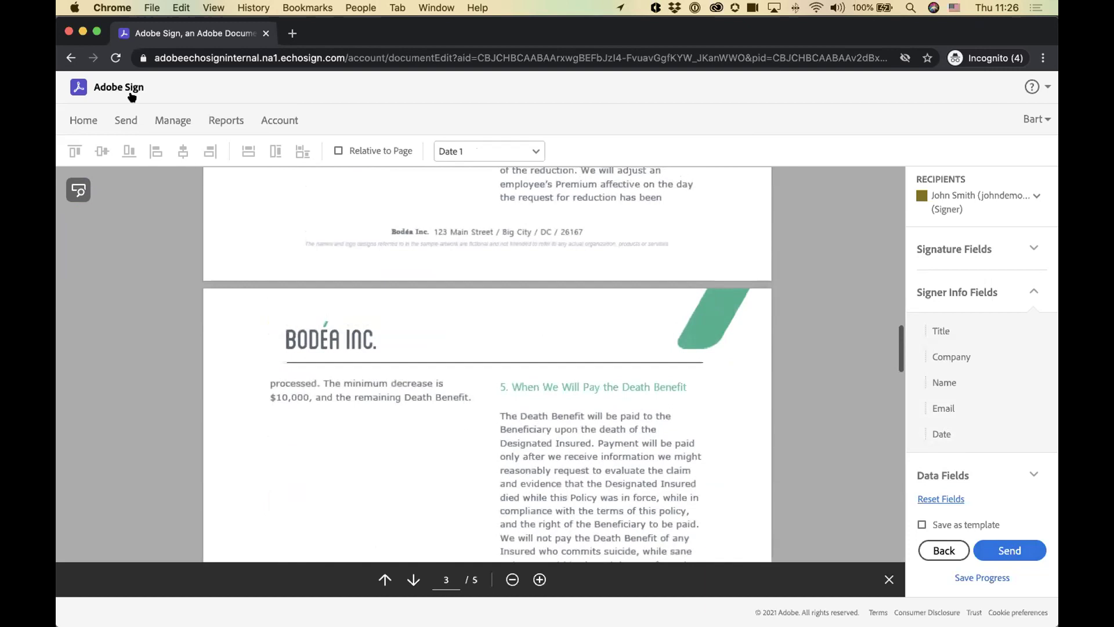
left_click(78, 87)
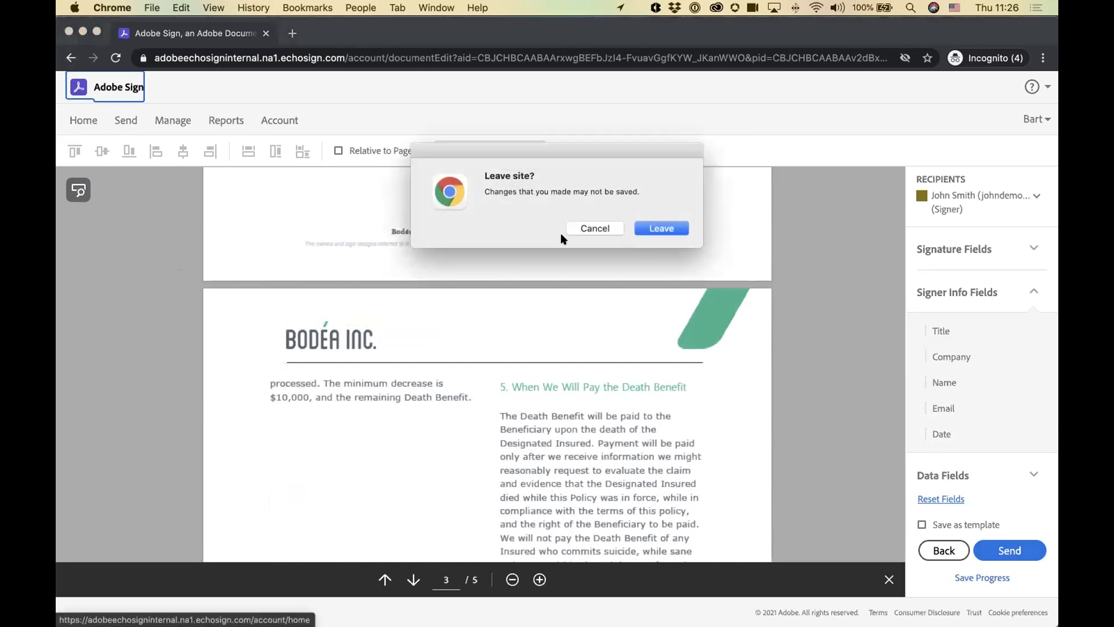
left_click(662, 227)
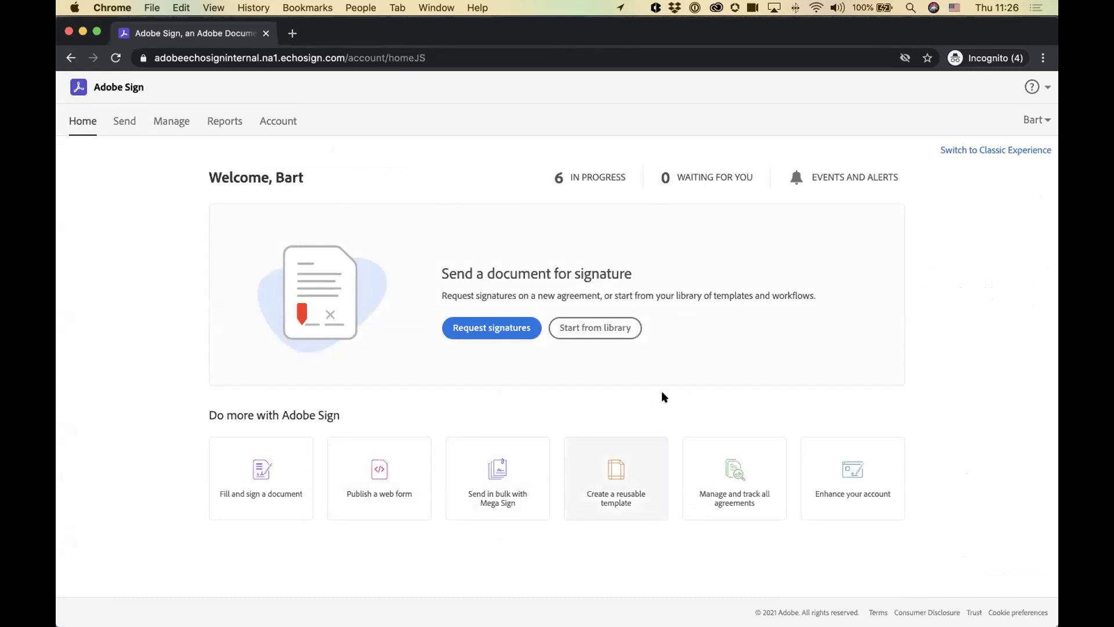
Step: Bring Bodea Contract_Word forward in Word and scroll back to its {{N_es_:signer1:fullname}} greeting
mouse_move(622, 606)
left_click(701, 609)
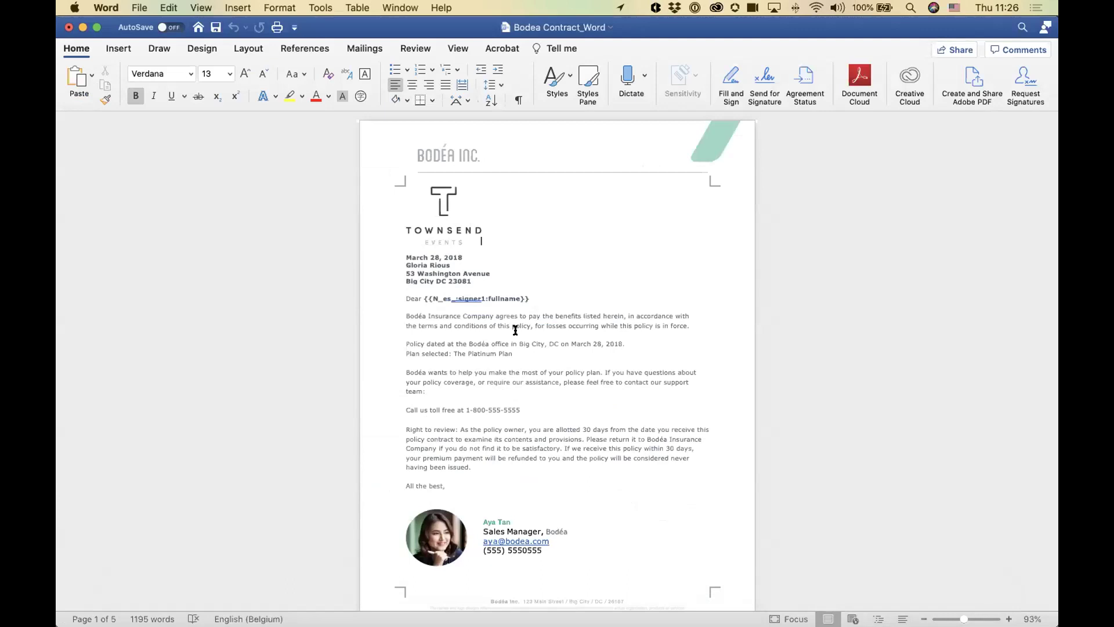
left_click(556, 331)
scroll(555, 333, "down", 5)
scroll(556, 333, "down", 10)
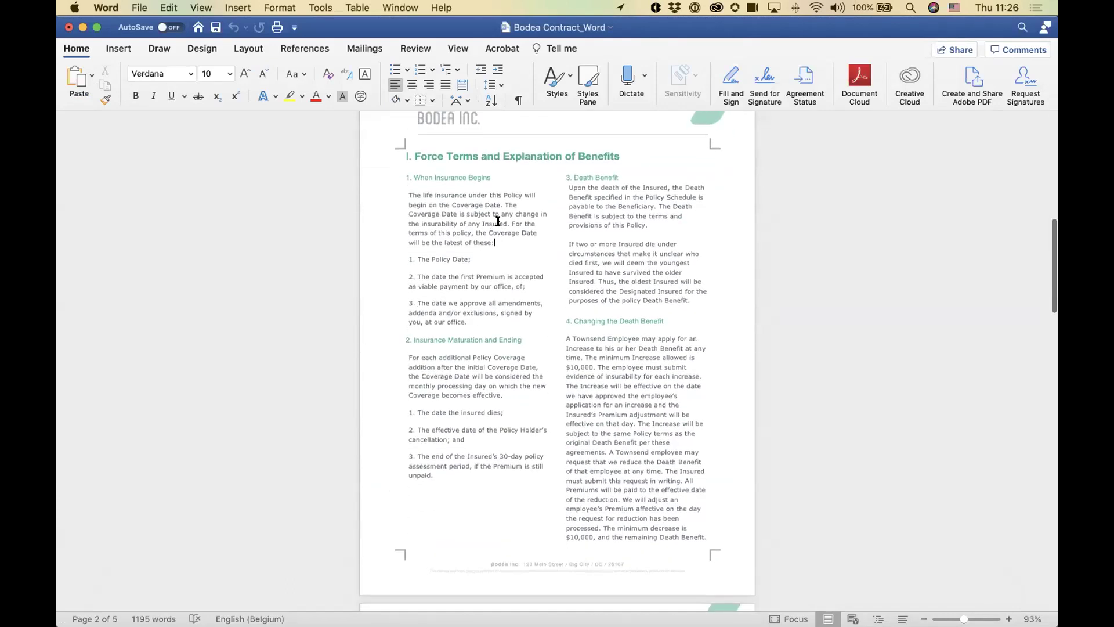
scroll(503, 290, "down", 18)
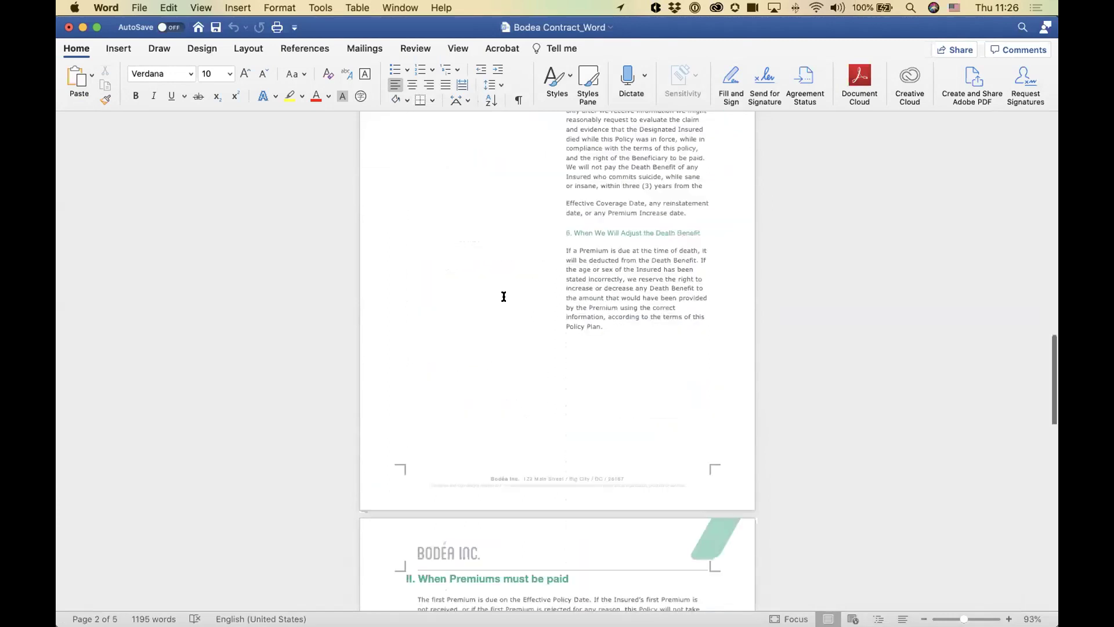
scroll(504, 296, "down", 20)
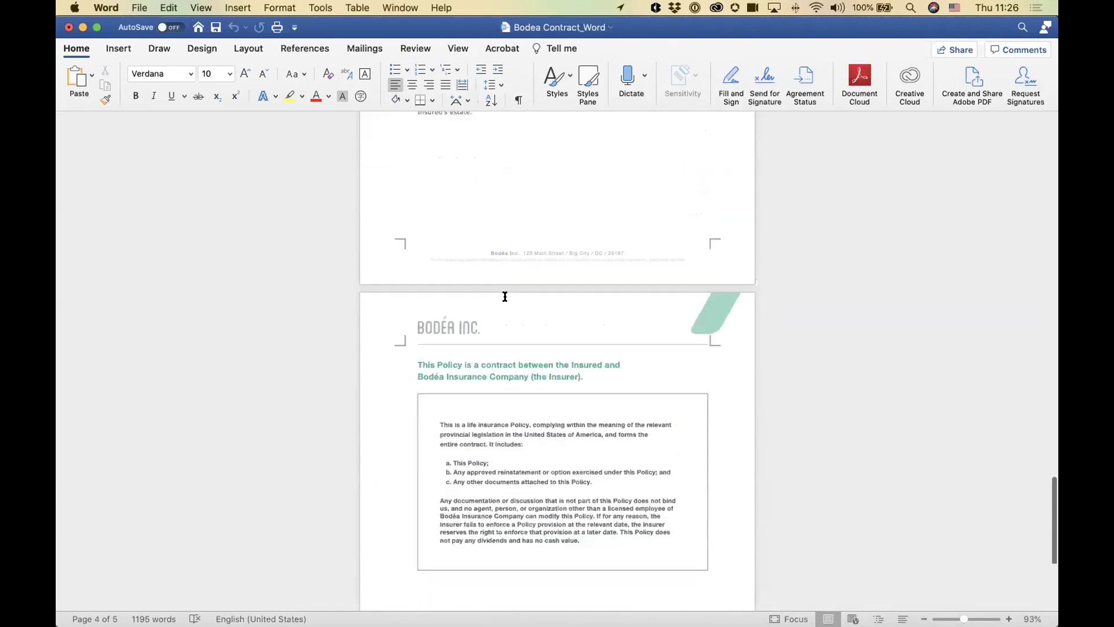
scroll(494, 413, "up", 20)
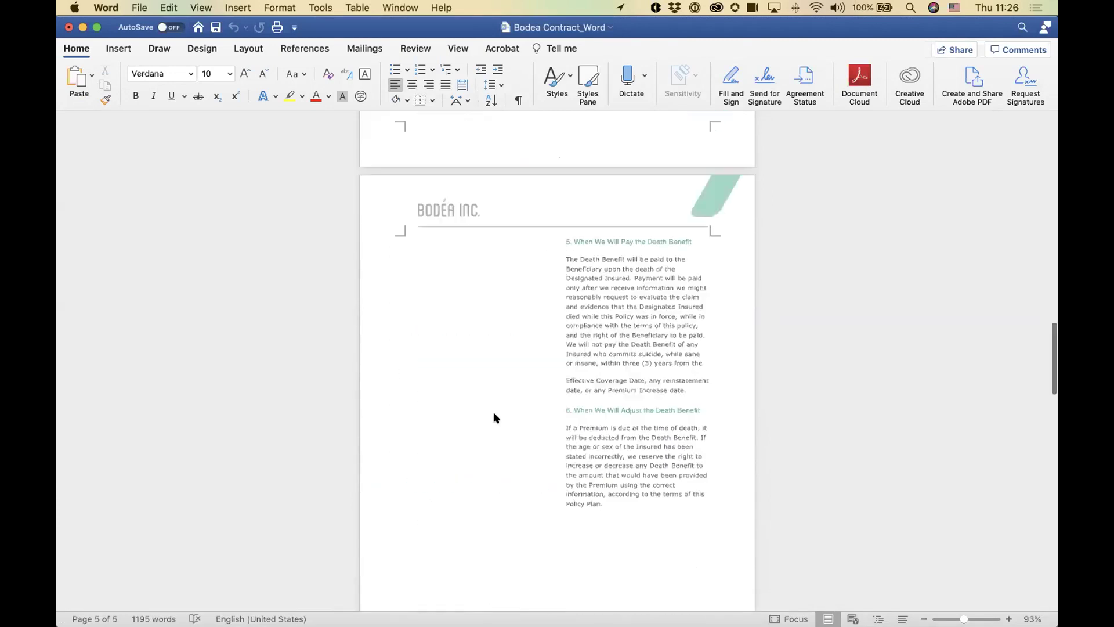
scroll(494, 413, "up", 4)
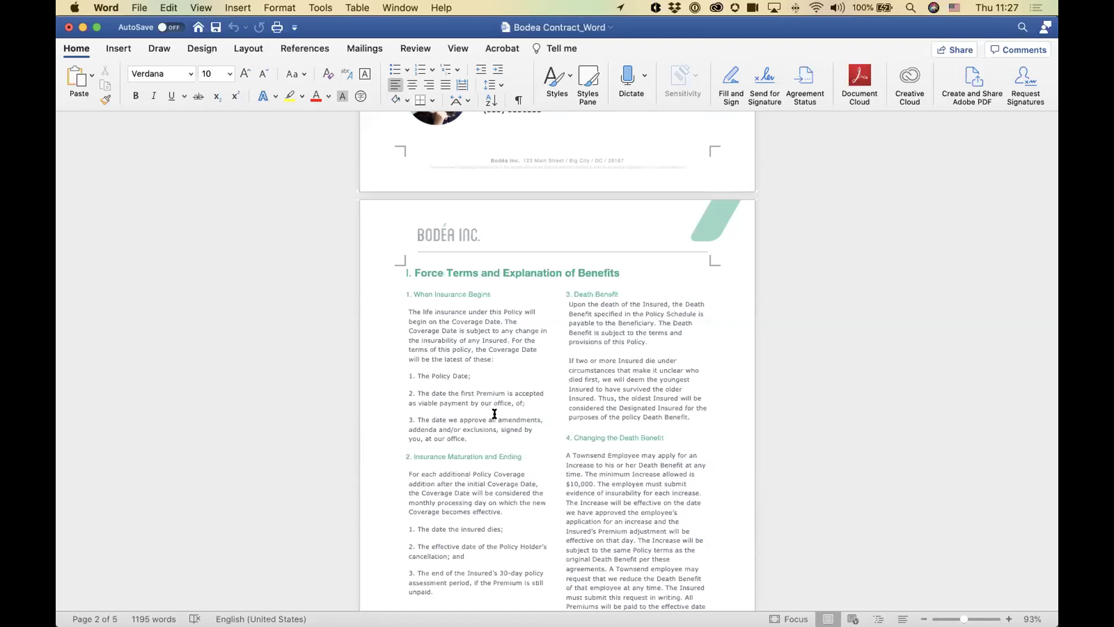
scroll(494, 413, "up", 10)
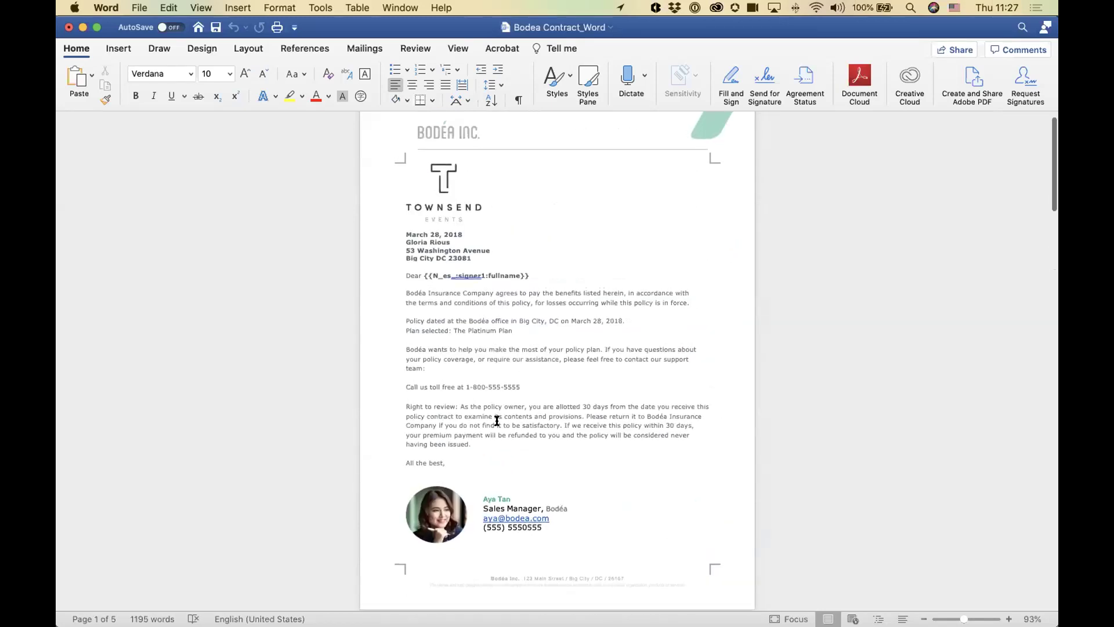
scroll(497, 417, "up", 1)
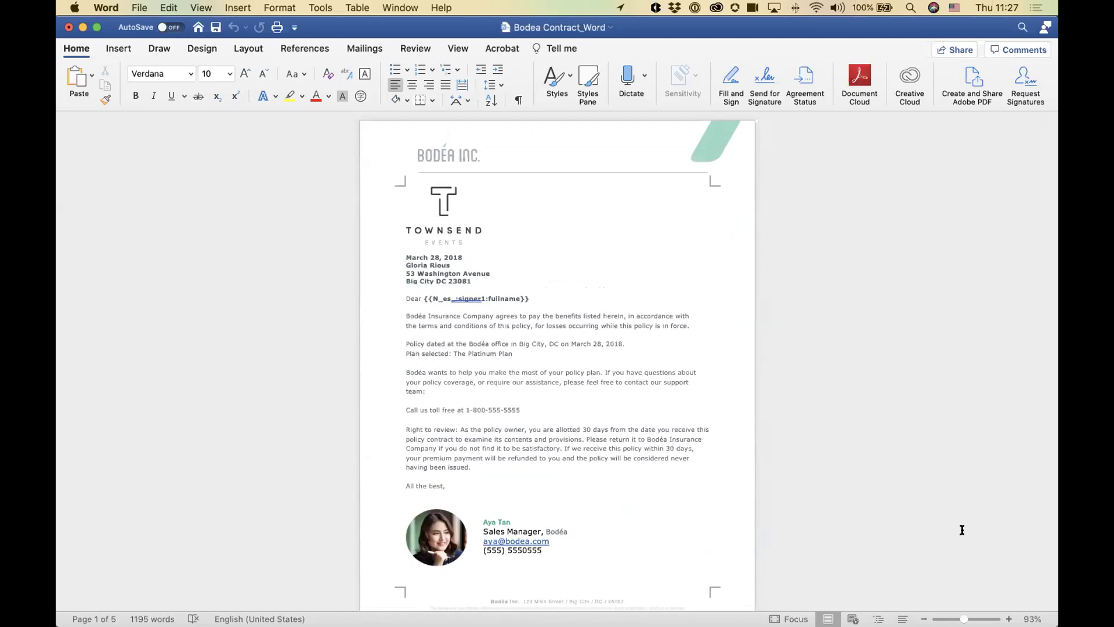
scroll(557, 360, "up", 2)
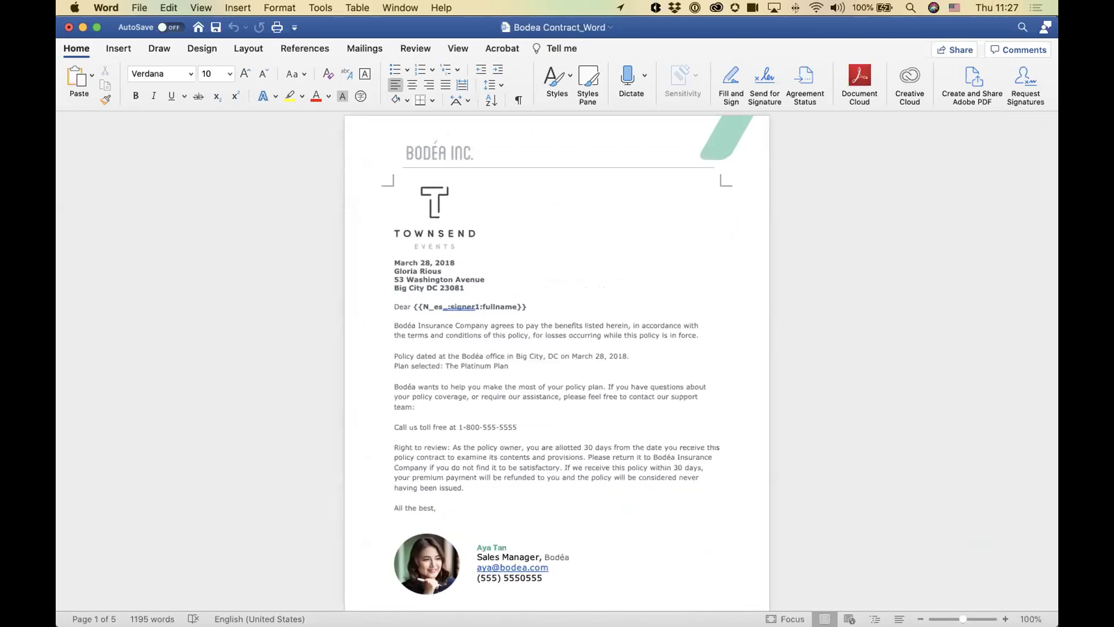
scroll(557, 360, "up", 5)
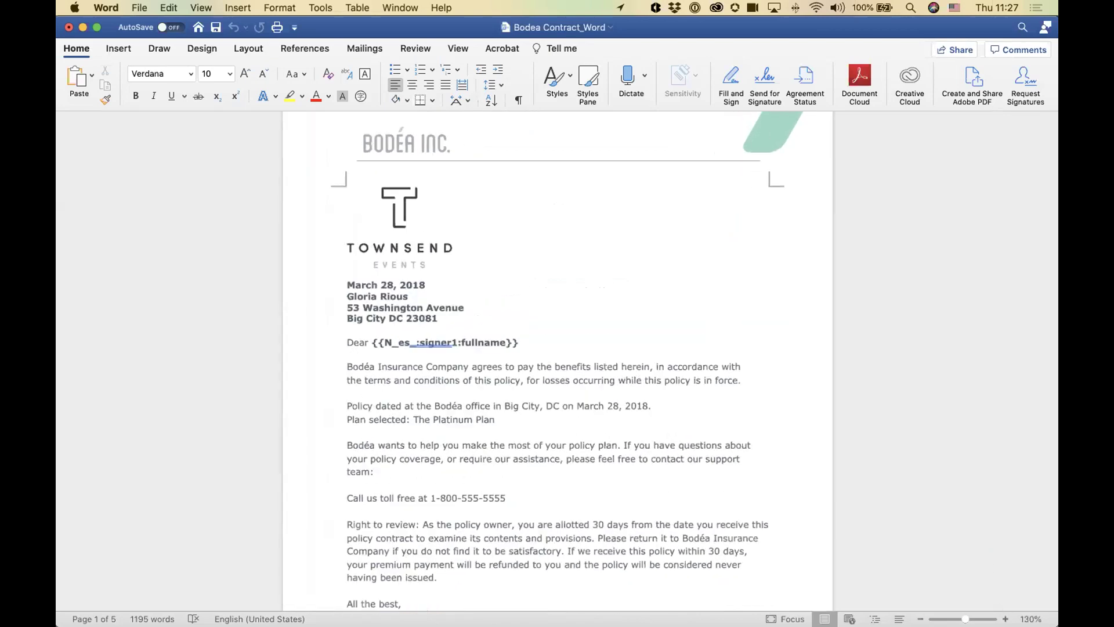
scroll(293, 359, "up", 3)
left_click_drag(316, 365, 465, 357)
left_click(419, 409)
left_click_drag(356, 365, 496, 366)
left_click(433, 365)
left_click_drag(393, 364, 499, 363)
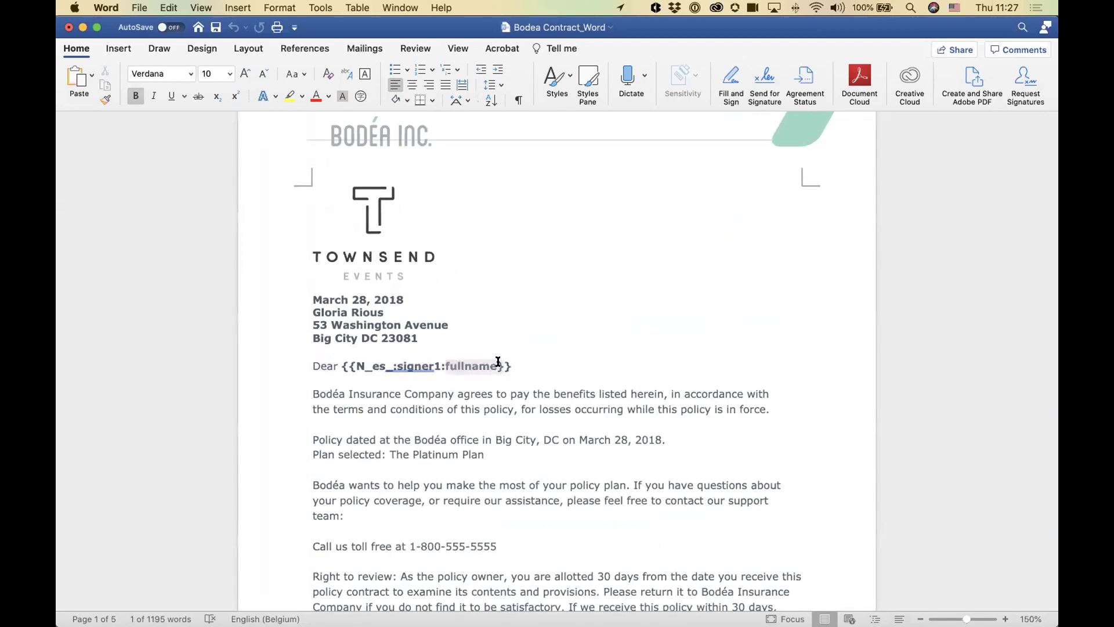
left_click(448, 394)
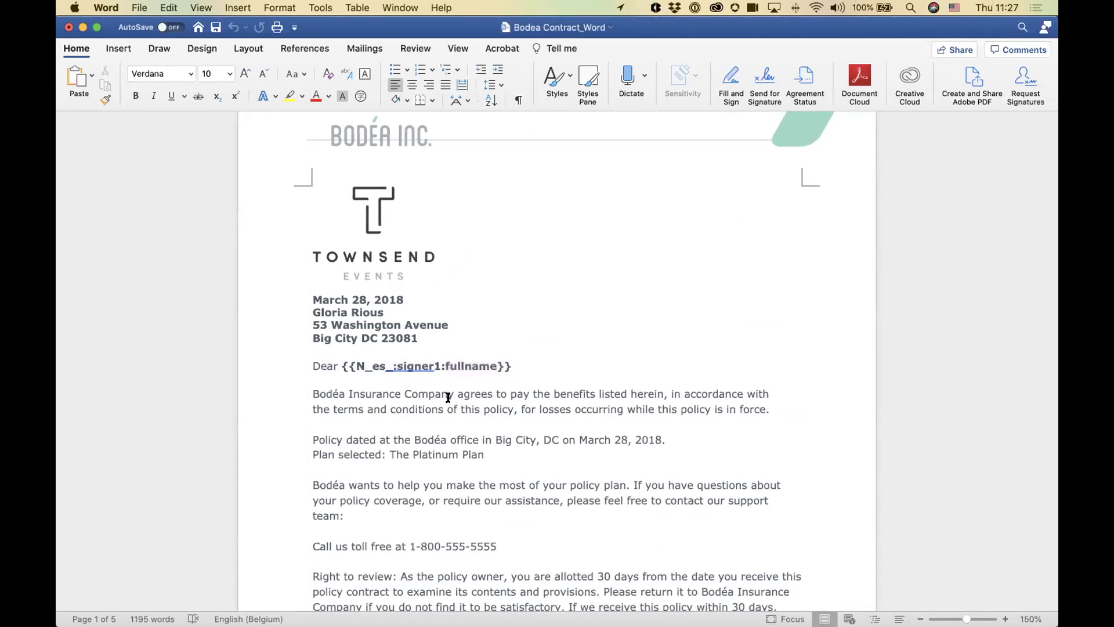
scroll(448, 397, "down", 4)
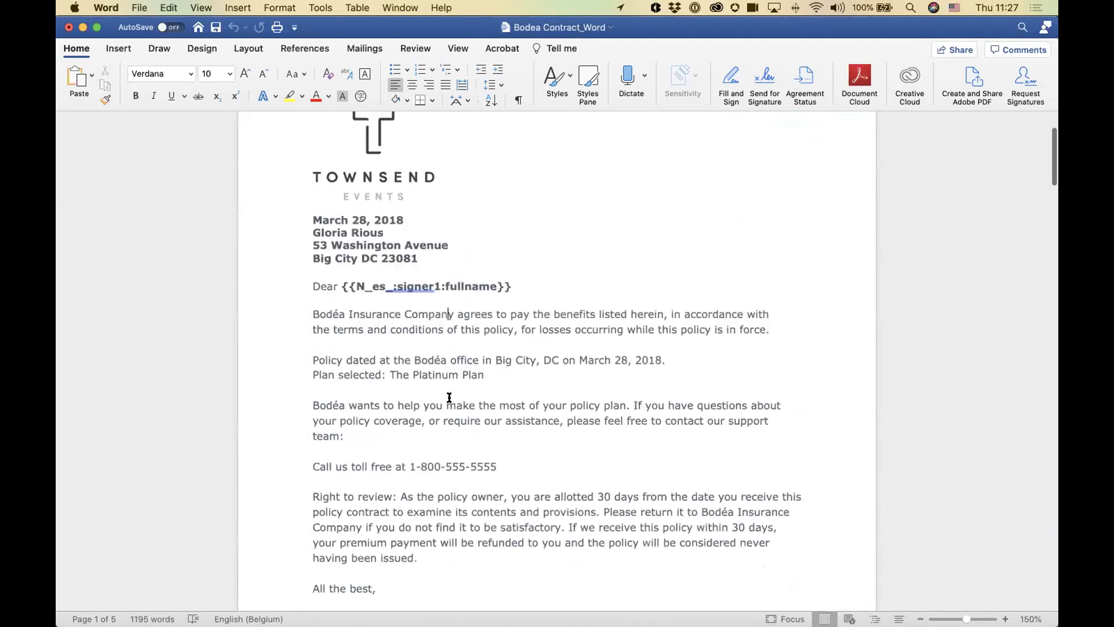
left_click_drag(317, 303, 386, 405)
left_click(373, 392)
scroll(373, 393, "down", 20)
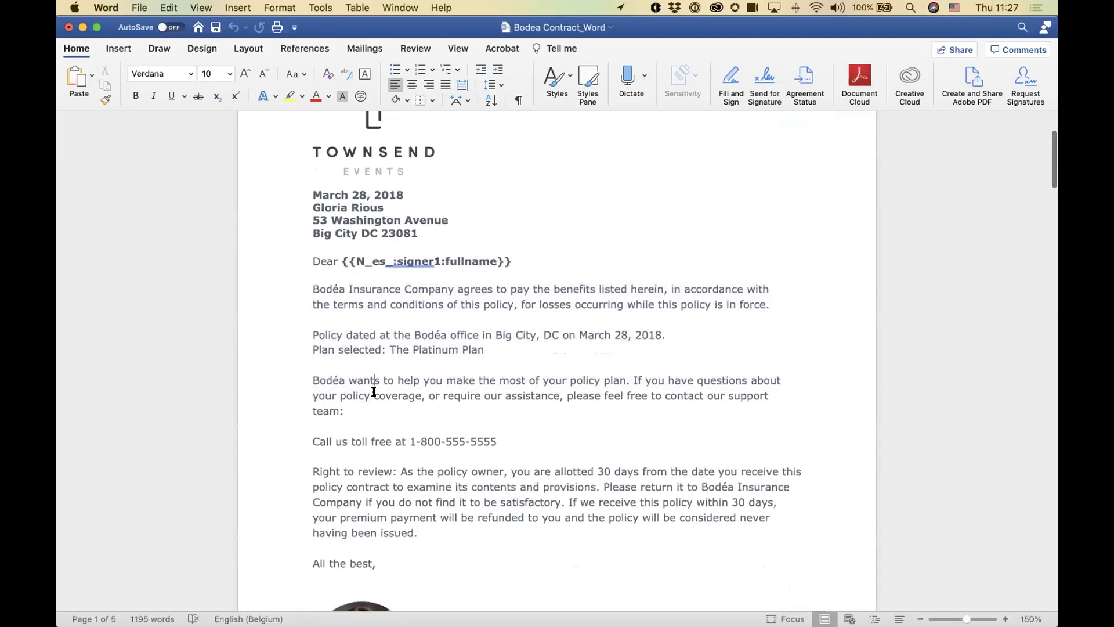
scroll(371, 395, "down", 20)
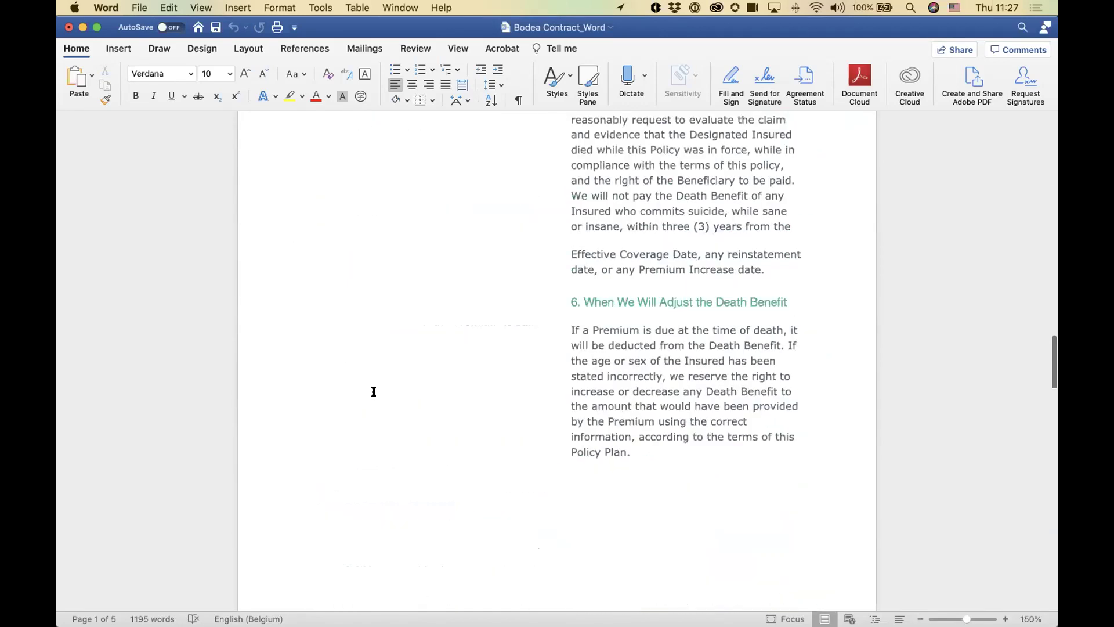
scroll(372, 393, "down", 20)
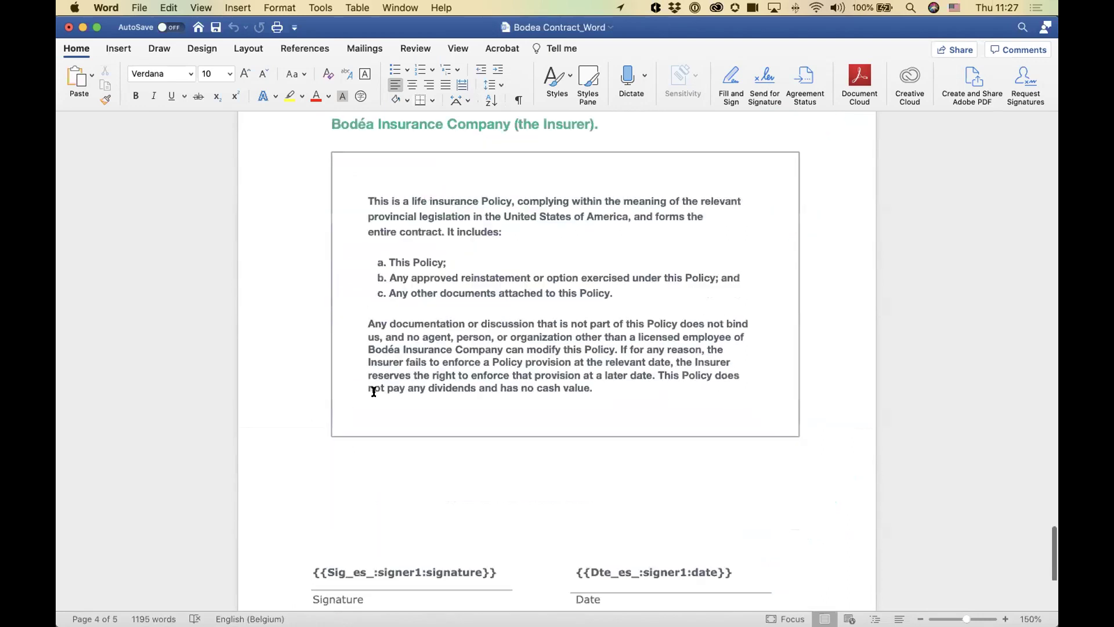
left_click_drag(313, 378, 352, 382)
left_click(327, 461)
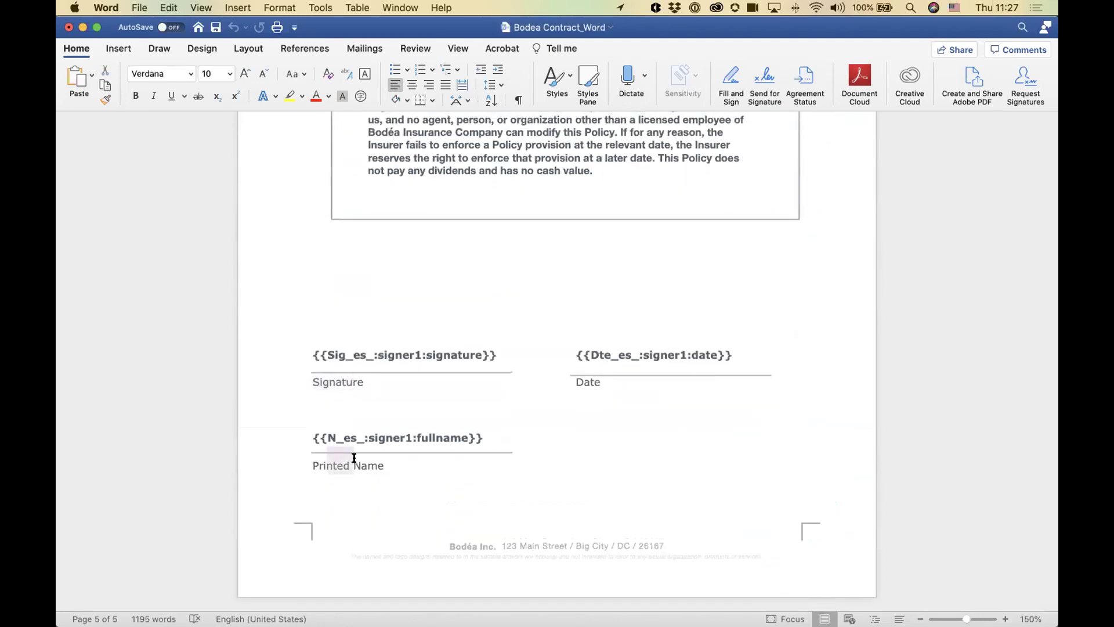
left_click_drag(580, 380, 590, 381)
left_click(437, 295)
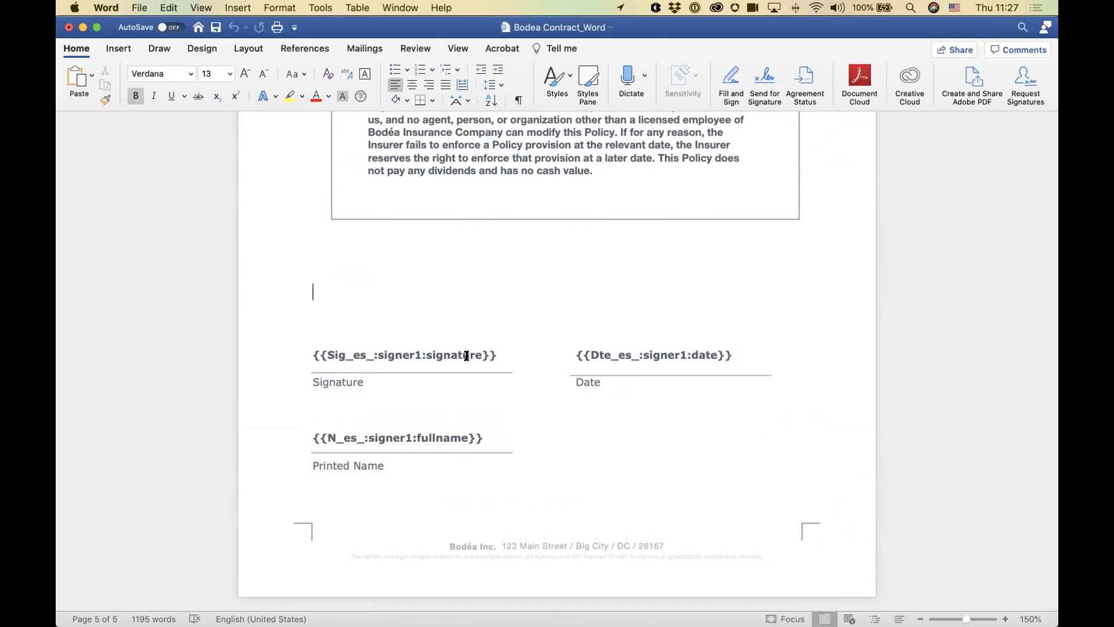
left_click(427, 353)
left_click(506, 396)
double_click(432, 351)
key("super+Tab")
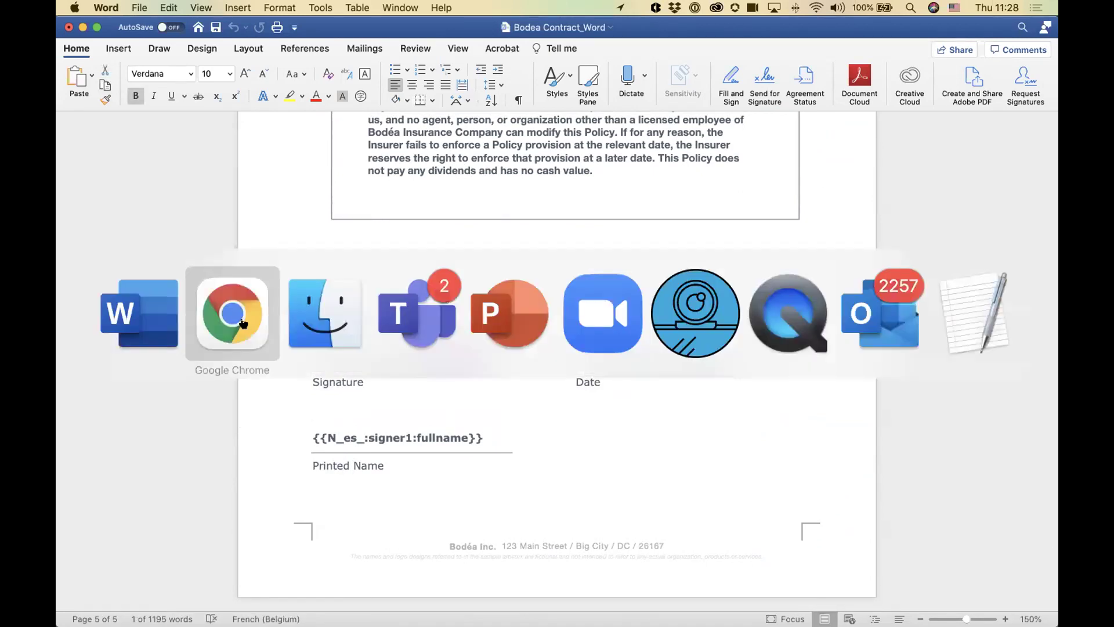
Step: Browse the Text Tag Guide's table of example tags such as {{Sig_es_:signer1:signature}}
key("super+m")
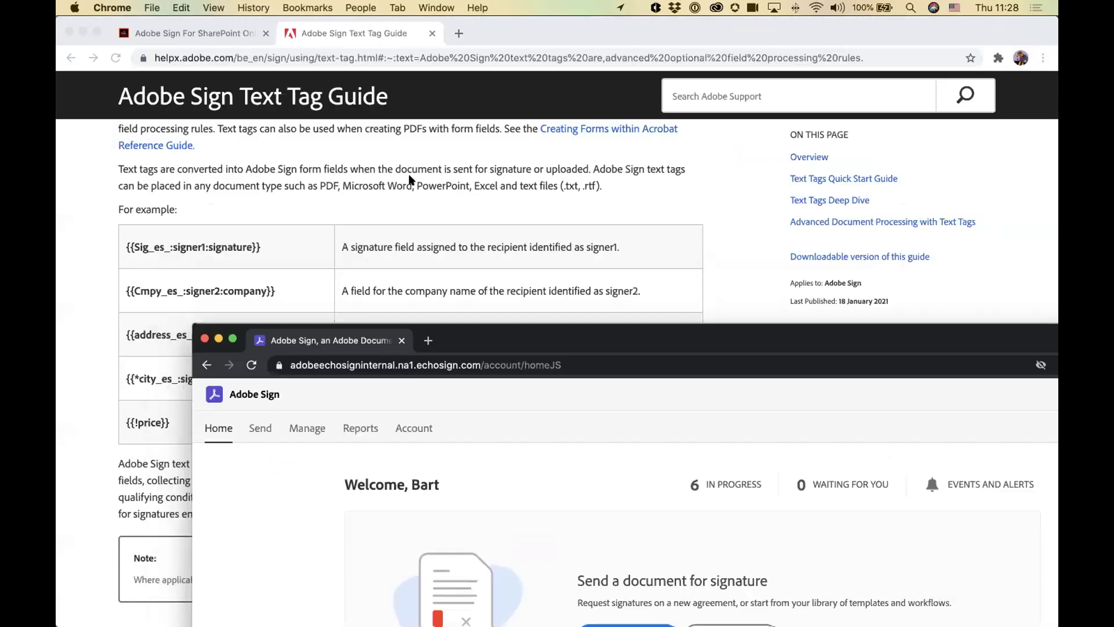
scroll(338, 231, "up", 5)
left_click_drag(109, 190, 390, 190)
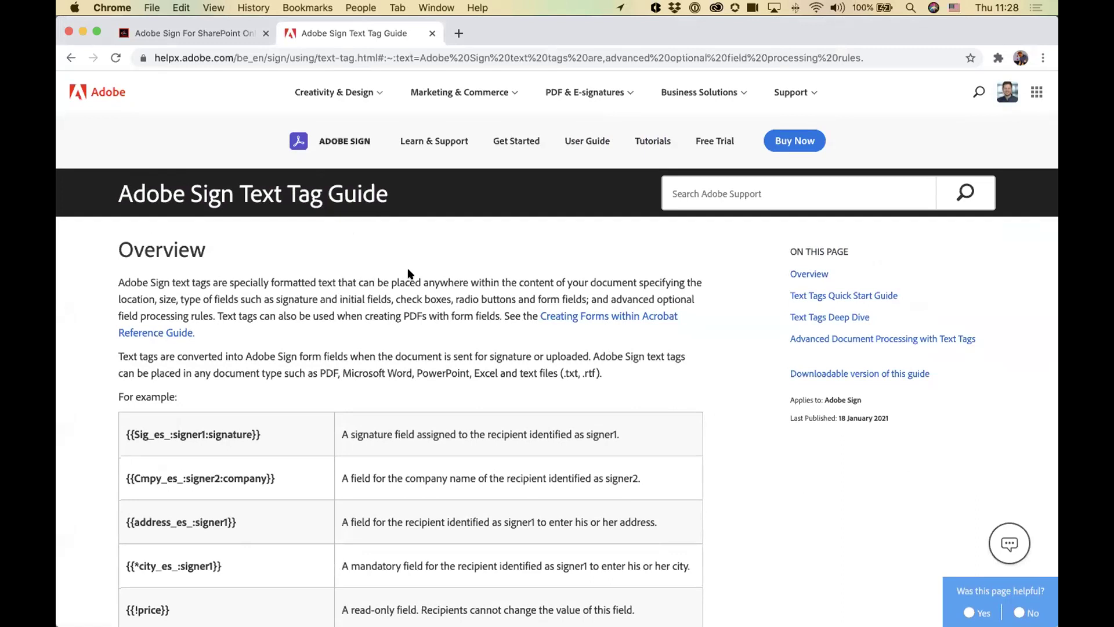
scroll(408, 273, "down", 2)
scroll(258, 351, "down", 10)
scroll(263, 352, "down", 15)
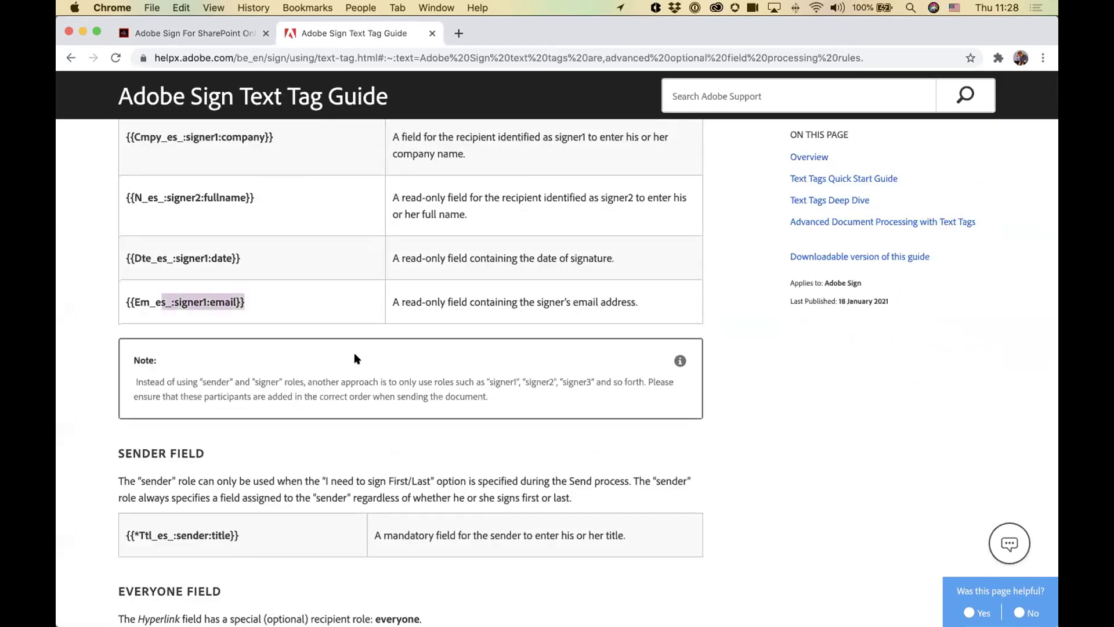
scroll(354, 358, "down", 15)
scroll(359, 362, "up", 20)
key("super+Tab")
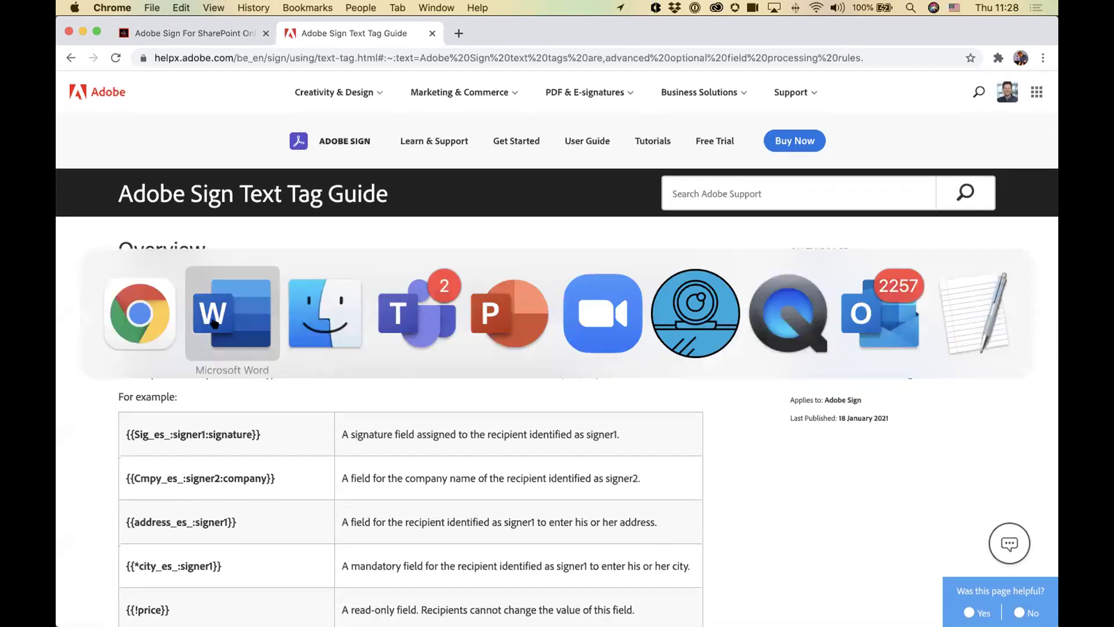
Step: Return to Bodea Contract_Word's first page in Word and save the document
left_click(213, 323)
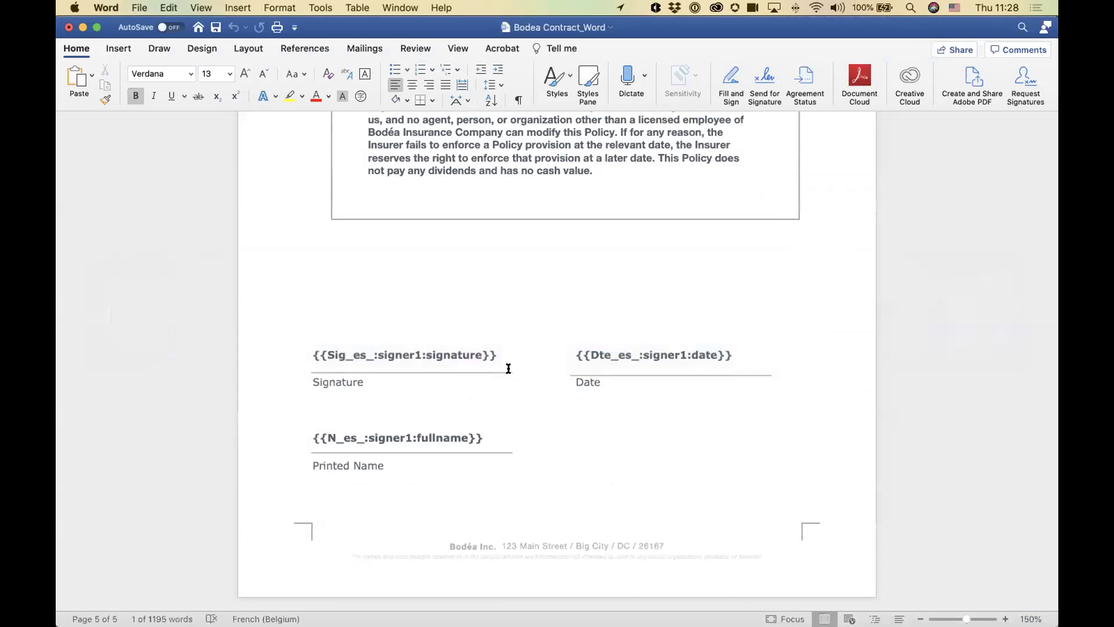
scroll(505, 383, "up", 15)
scroll(502, 388, "up", 20)
left_click(503, 393)
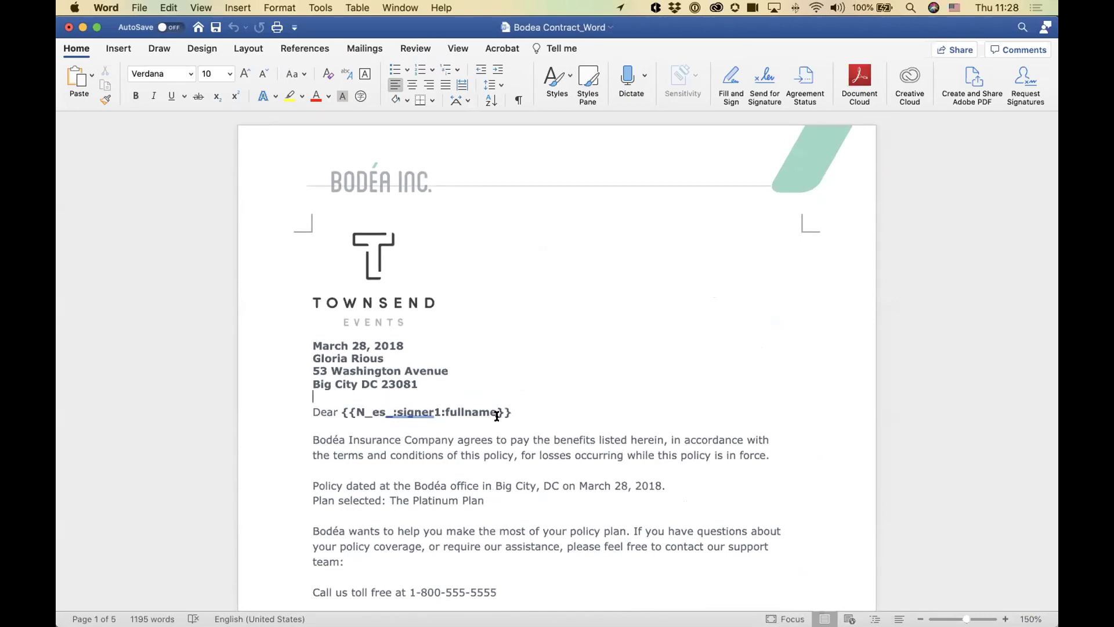
scroll(697, 202, "down", 1)
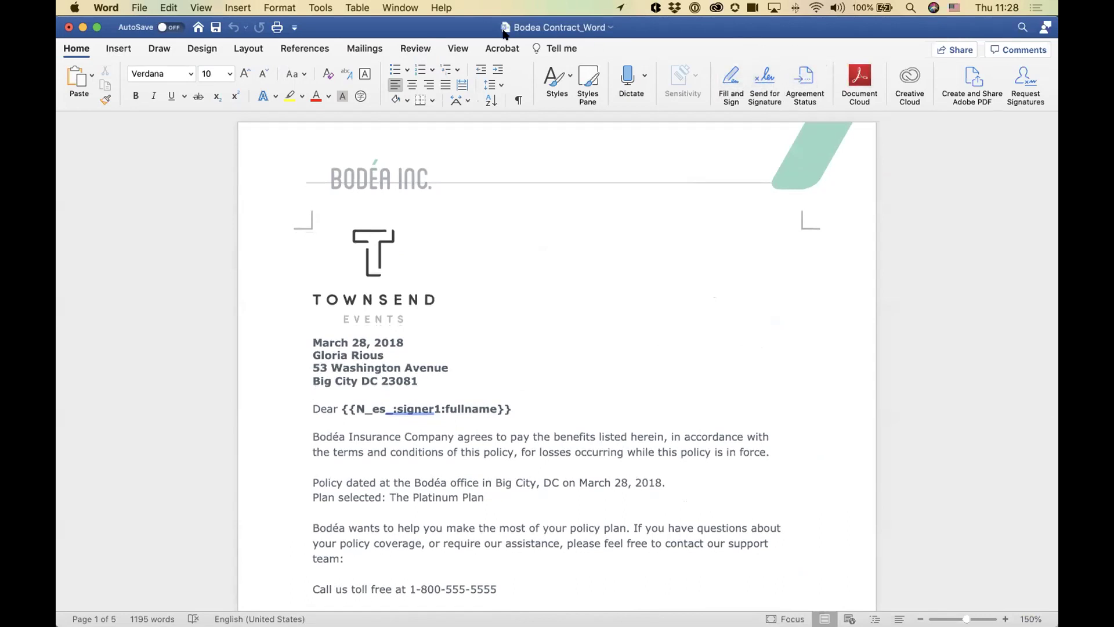
left_click(530, 294)
left_click(138, 7)
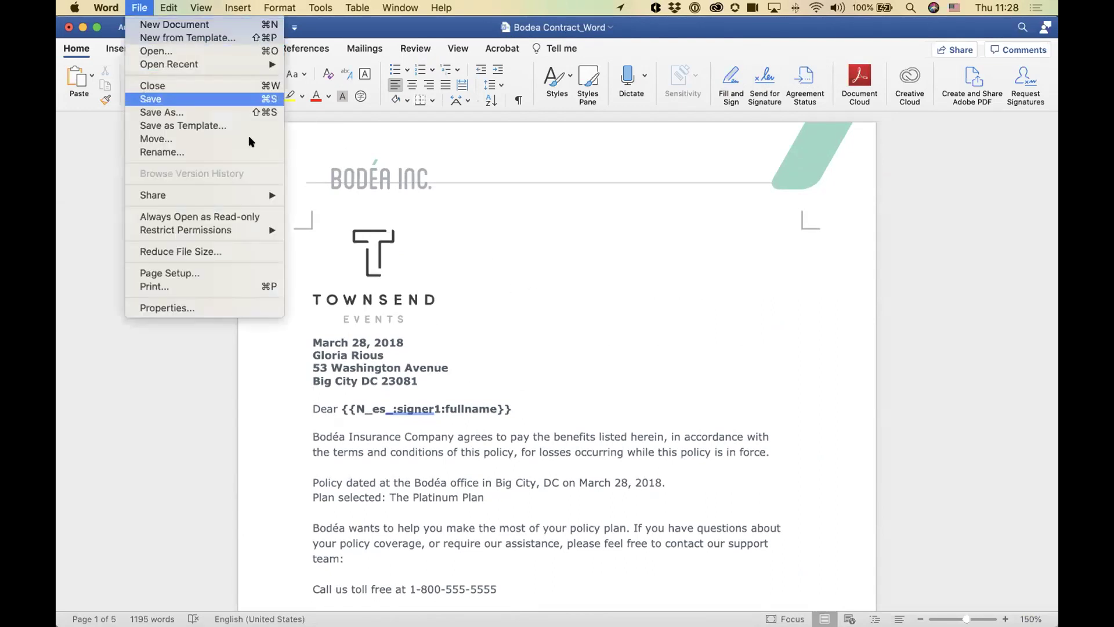
left_click(146, 94)
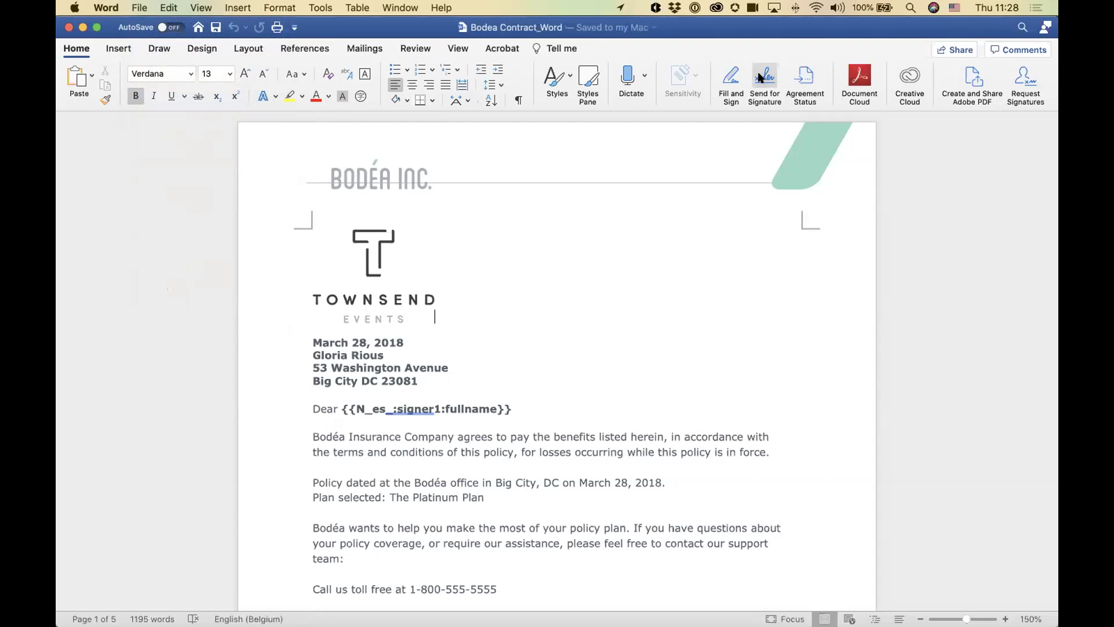
Step: Begin Send for Signature from Word and enter the recipient's e-mail address
left_click(764, 76)
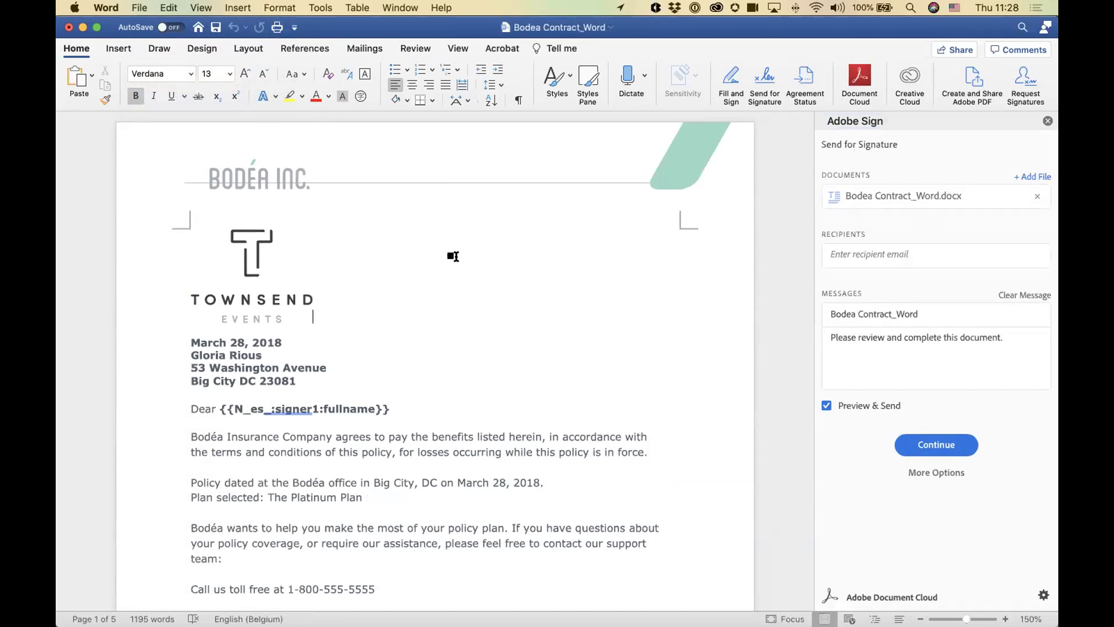
left_click(912, 254)
type("milli")
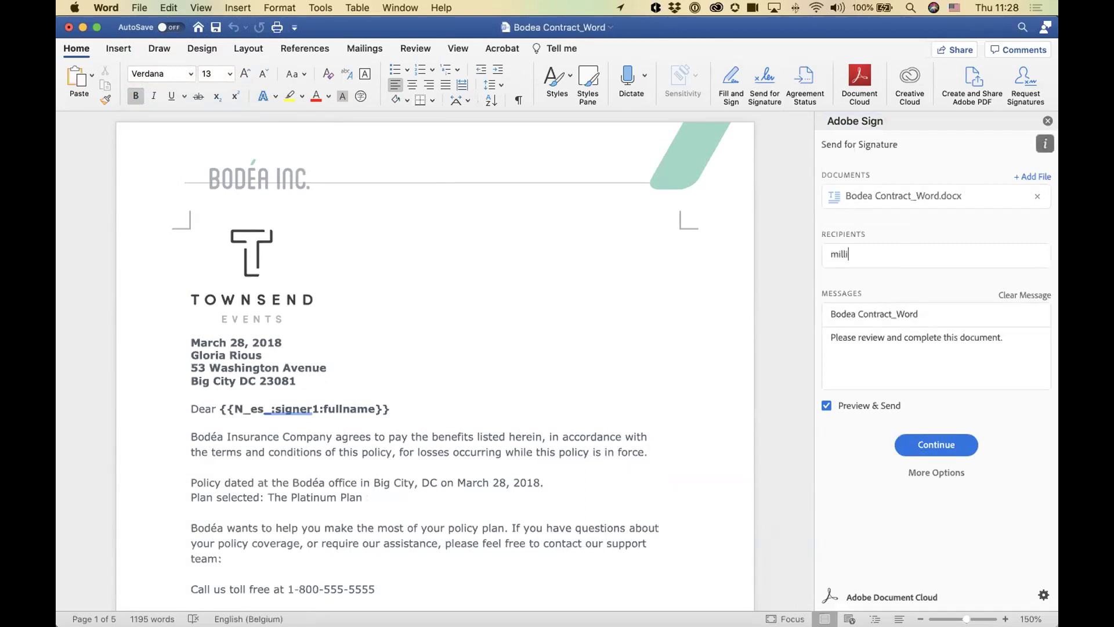
type("ede")
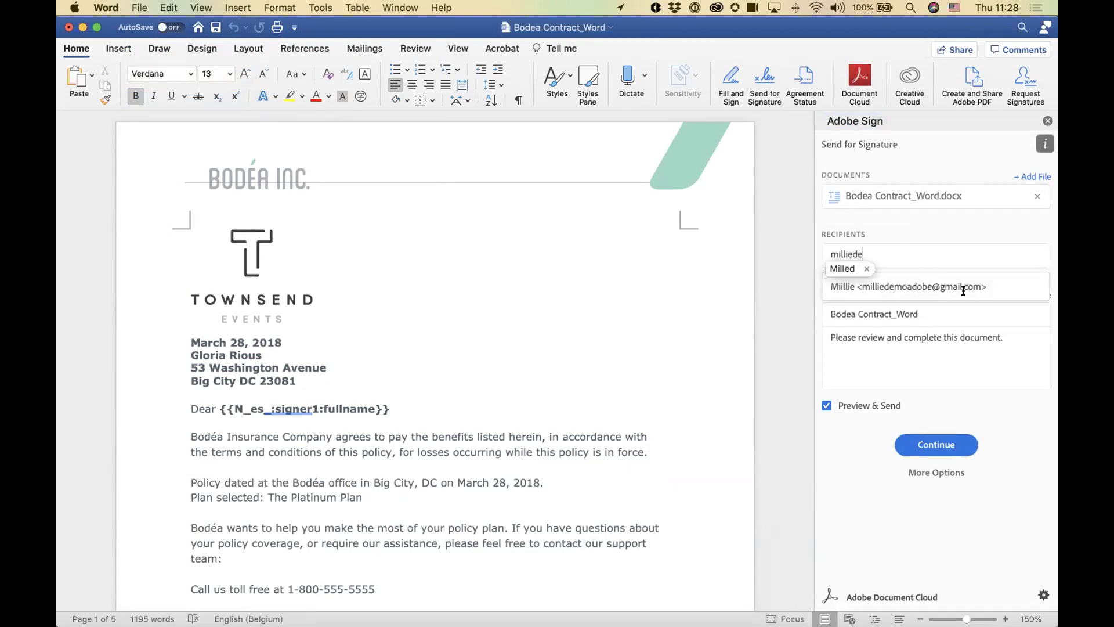
left_click(963, 288)
left_click(866, 311)
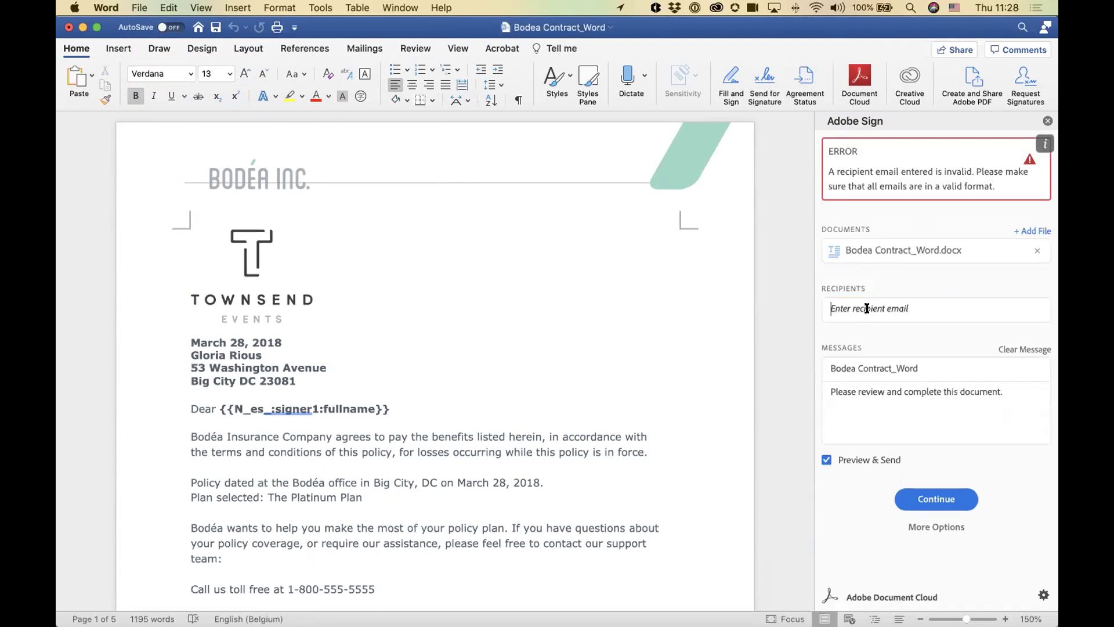
key("Tab")
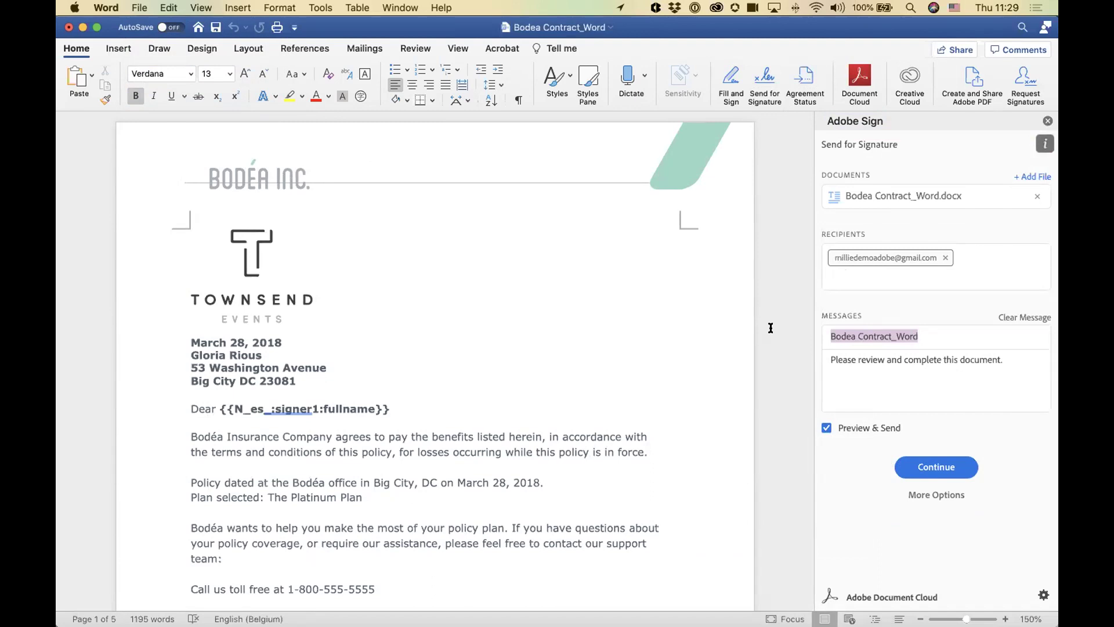
Step: Title the agreement 'Bodea contract' and replace the default message with a personal signing request
type("Bodea c")
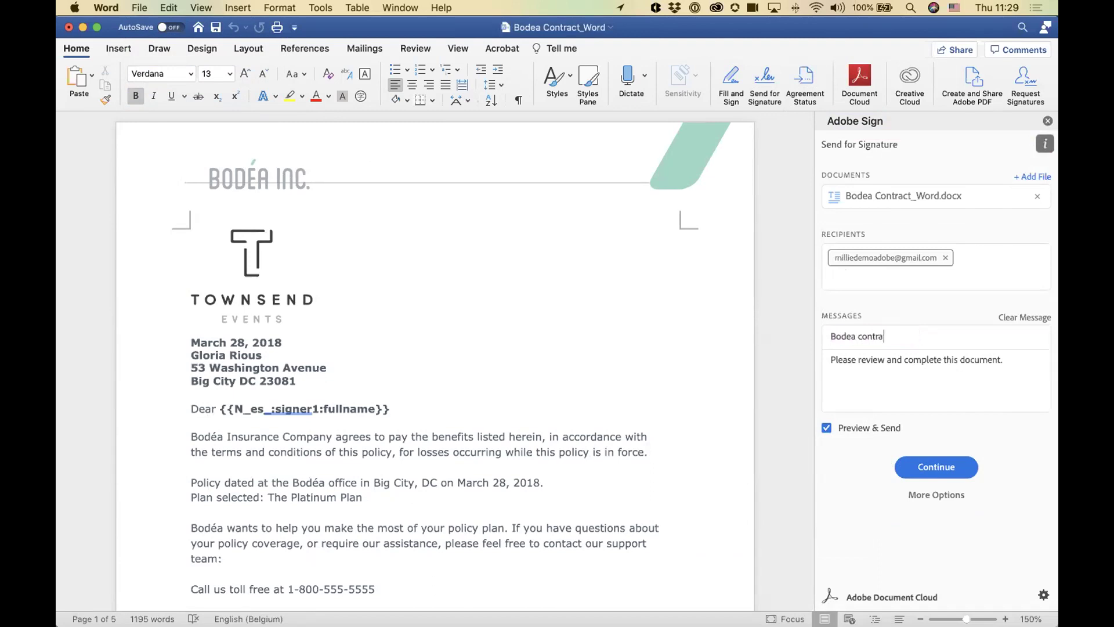
type("Hi Millie")
key("cmd+a")
type("Hi Millie! Would you mind signing this doc")
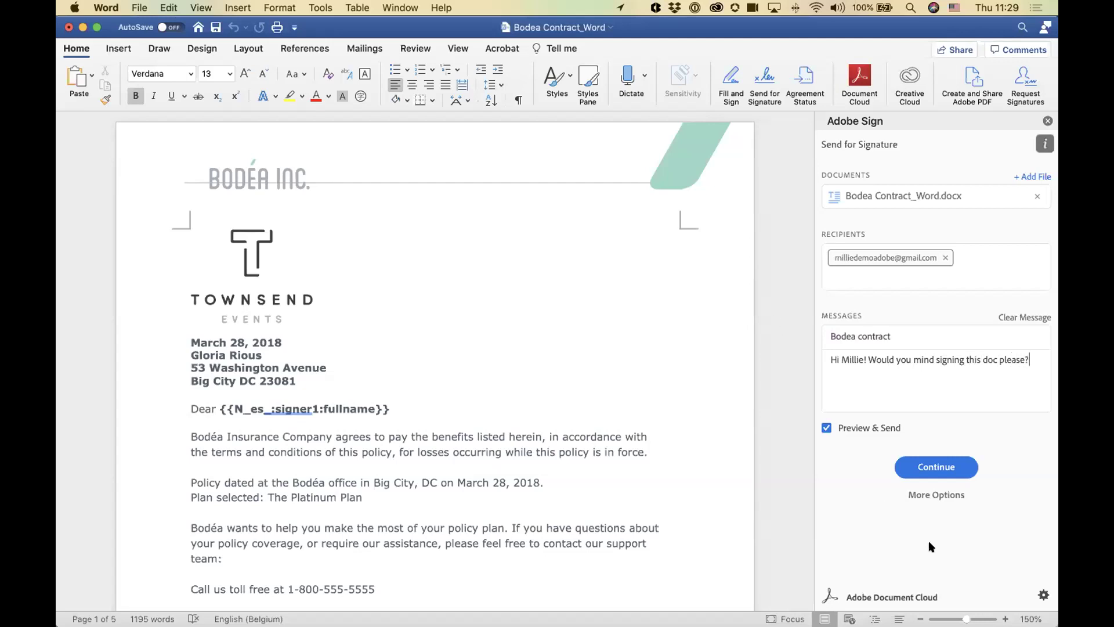
scroll(398, 410, "down", 1)
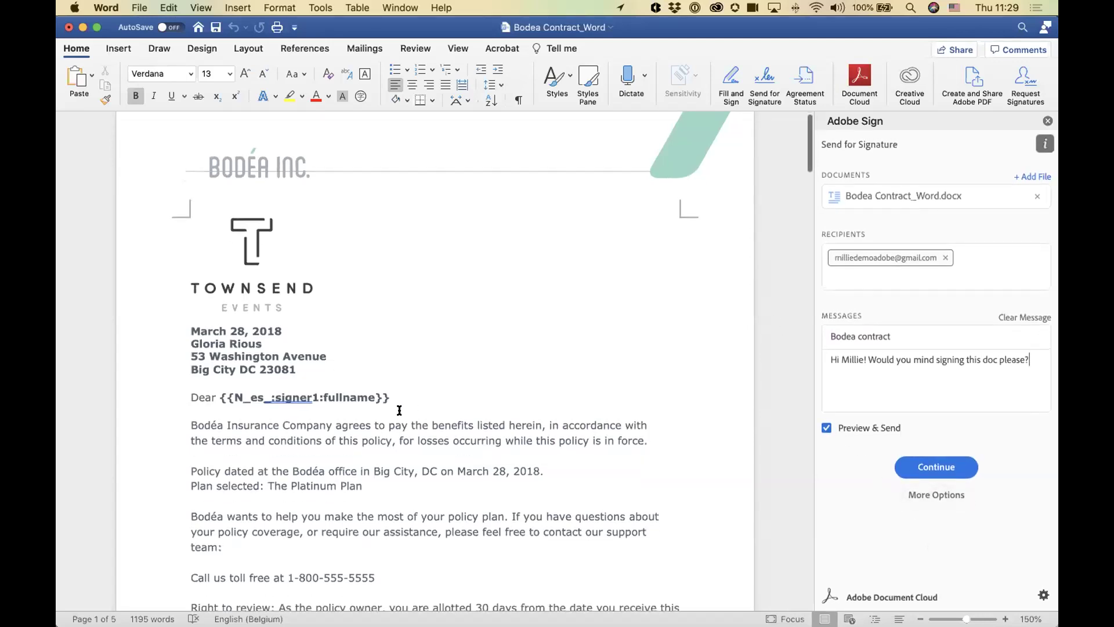
left_click_drag(229, 392, 306, 384)
left_click(292, 388)
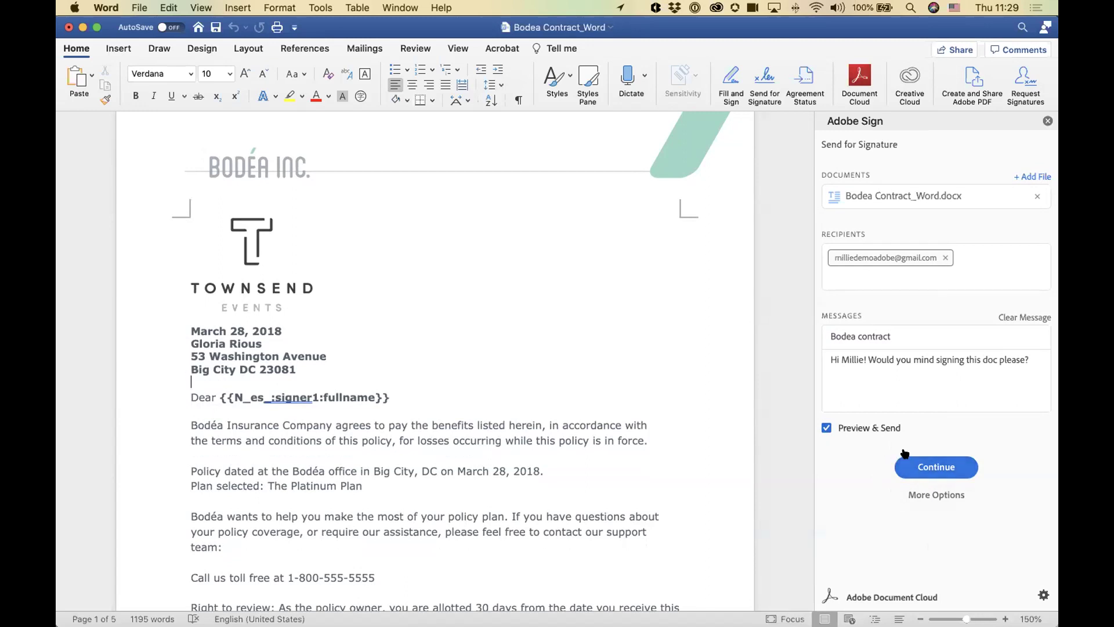
left_click(932, 467)
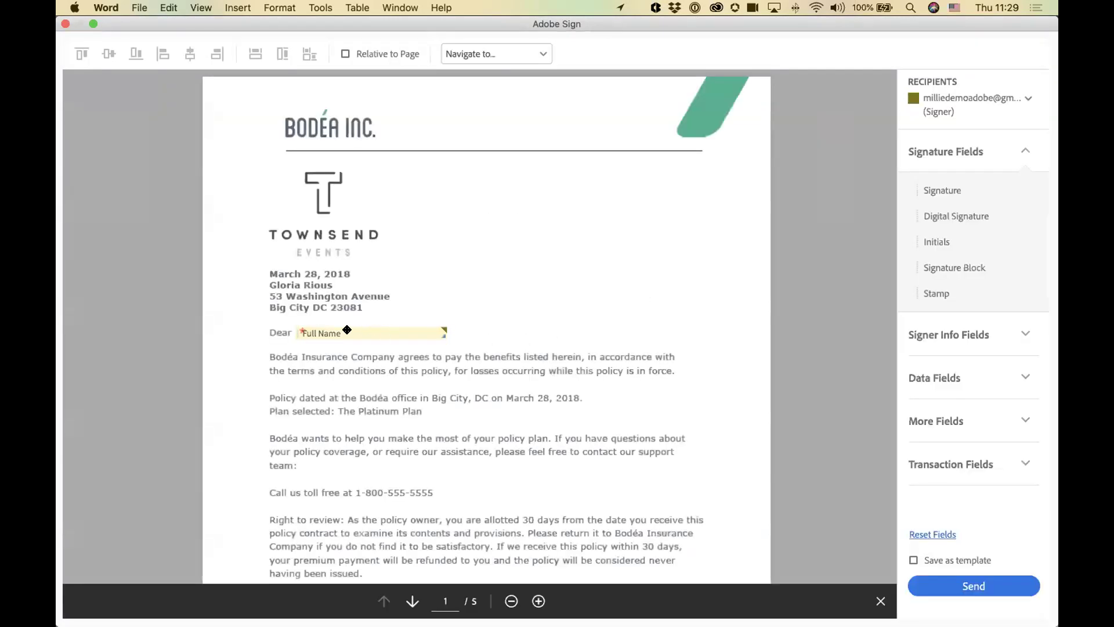
Step: Check the generated signature, date and full-name fields, then send the Bodea contract
scroll(575, 422, "down", 20)
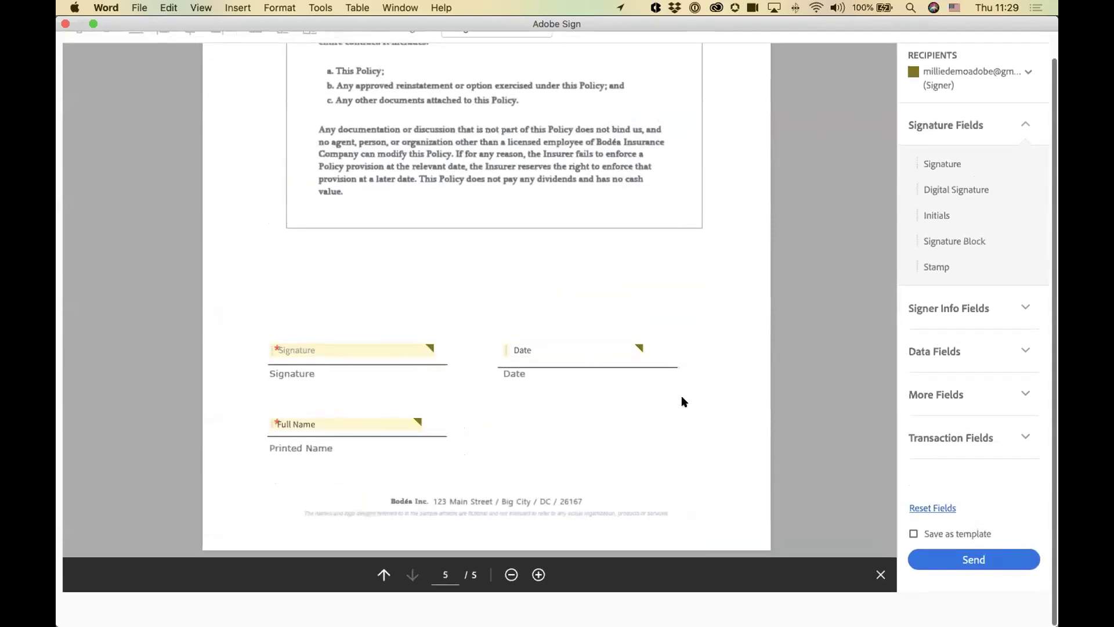
scroll(707, 412, "up", 2)
scroll(708, 412, "up", 15)
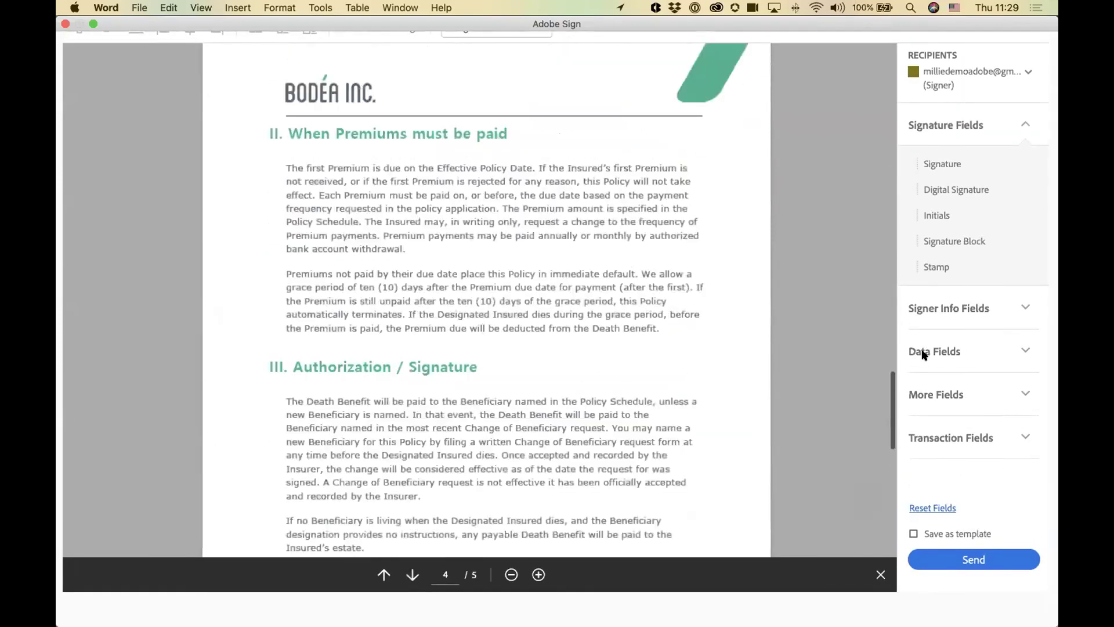
scroll(566, 365, "up", 20)
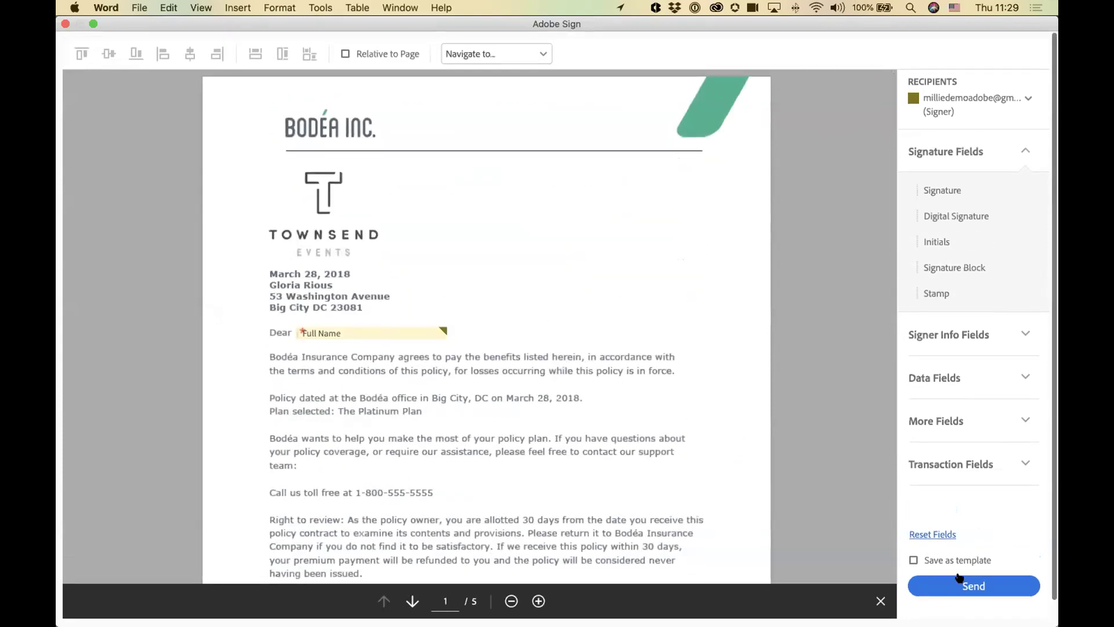
left_click(972, 585)
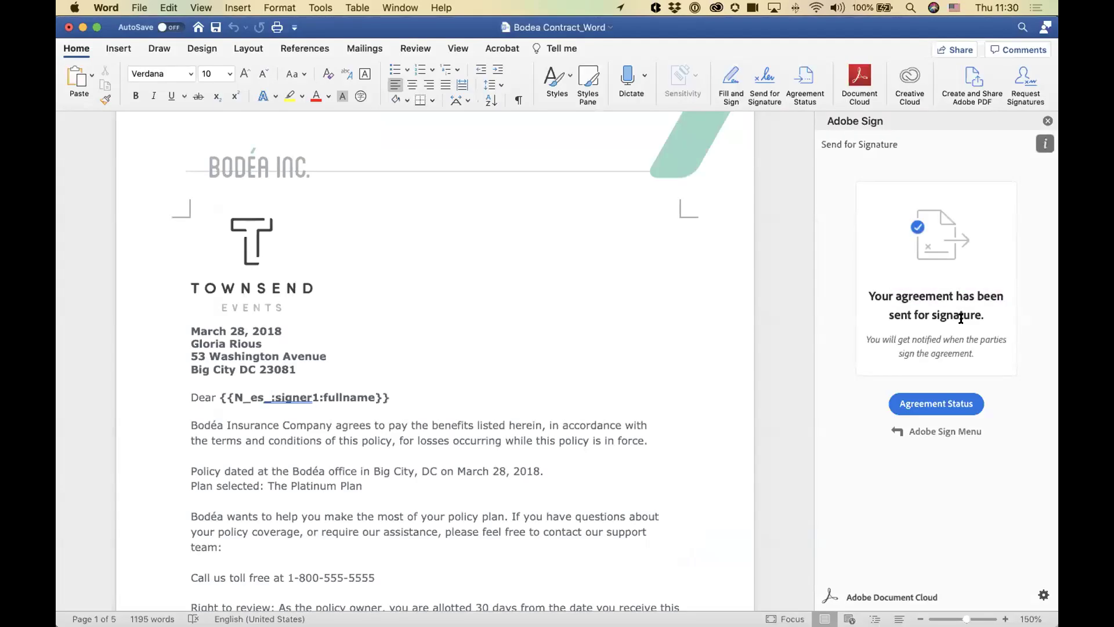
Step: Close the Adobe Sign side panel so the Bodea contract letter fills Word's window
left_click(1048, 121)
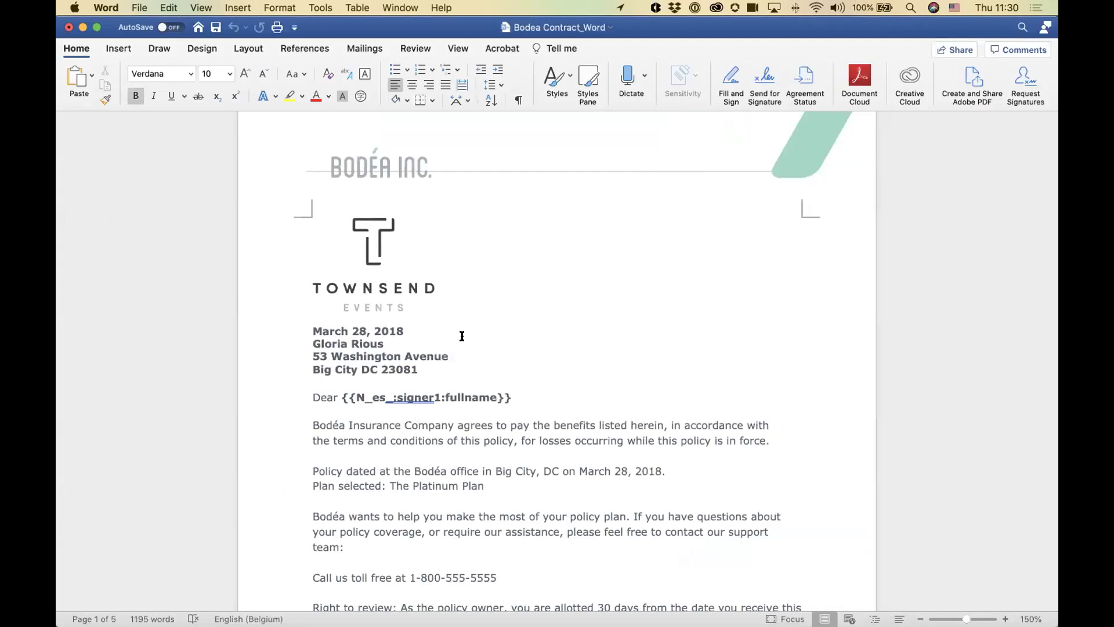
scroll(499, 377, "down", 5)
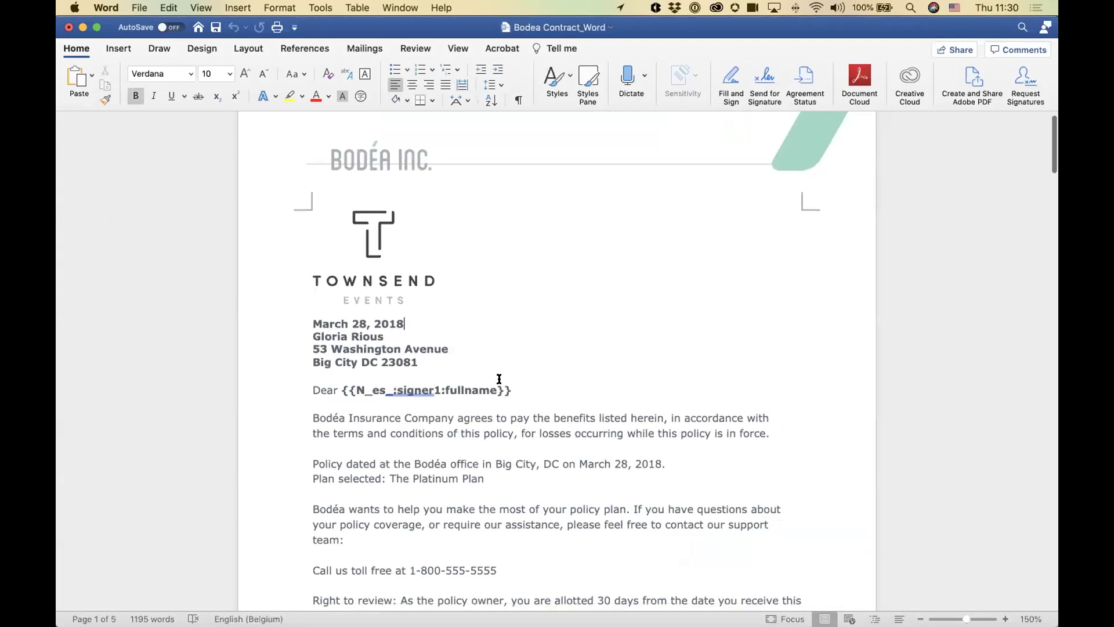
left_click(509, 365)
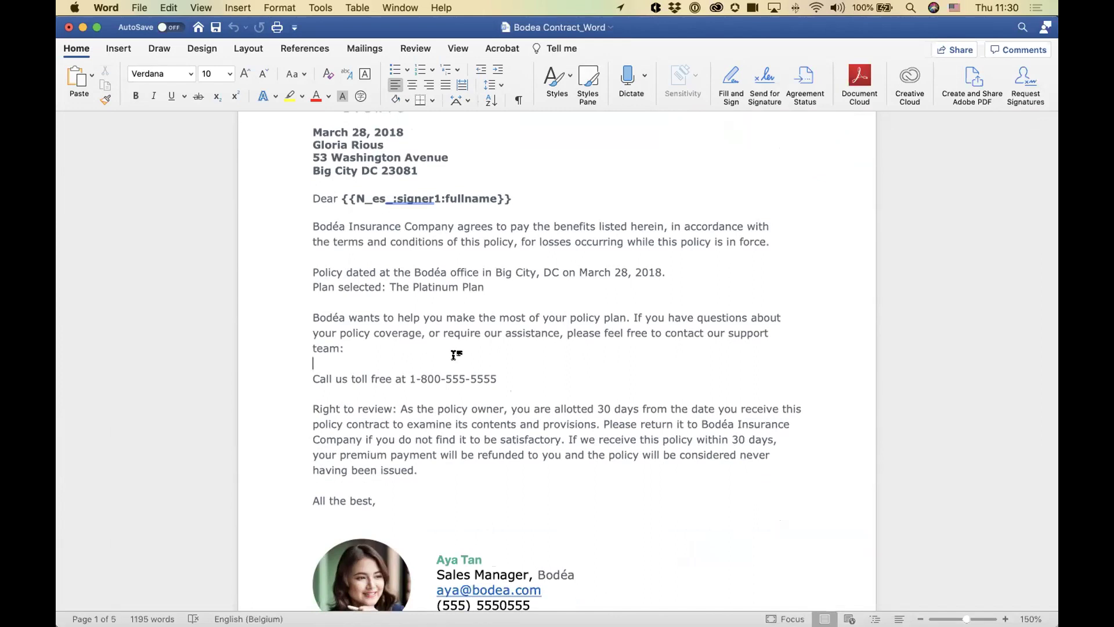
key("super+Tab")
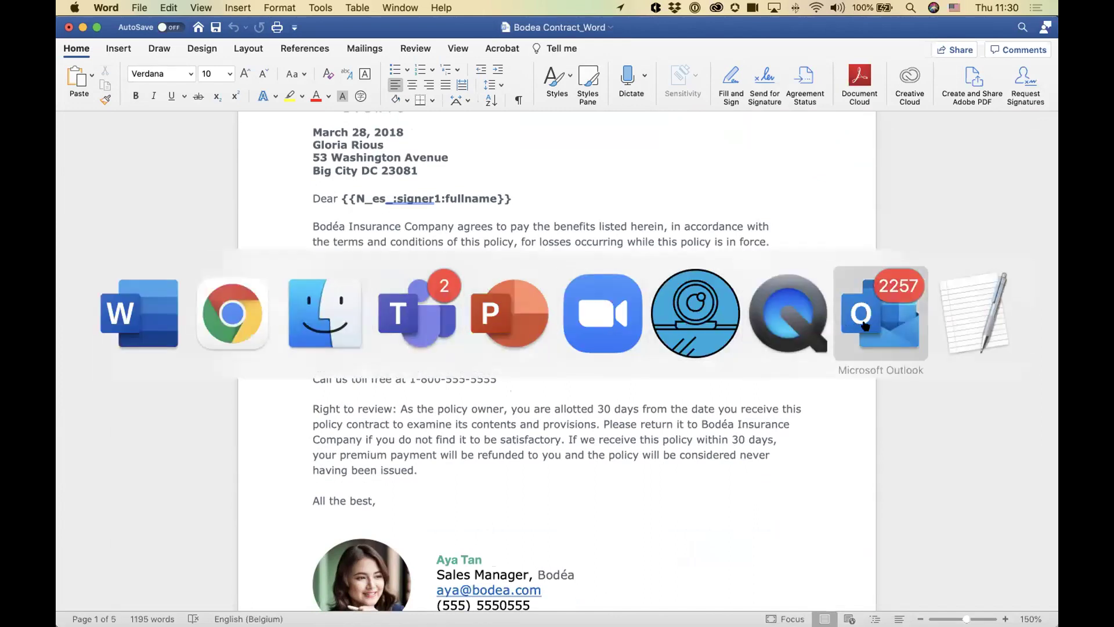
Step: In Outlook, open Adobe Sign's agreement status list
left_click(865, 325)
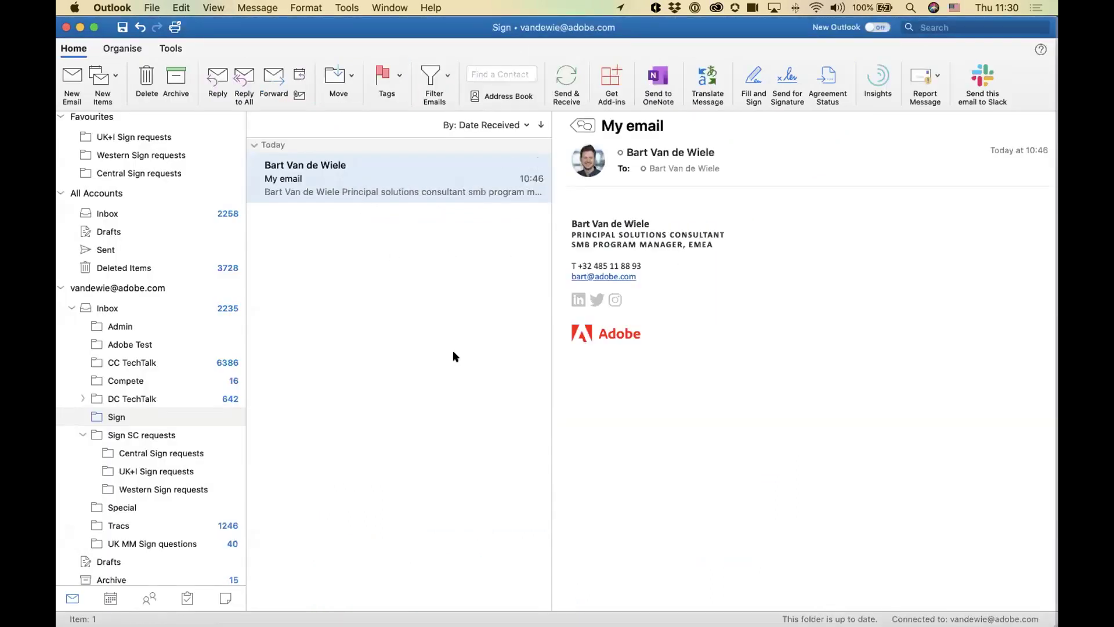
left_click(689, 232)
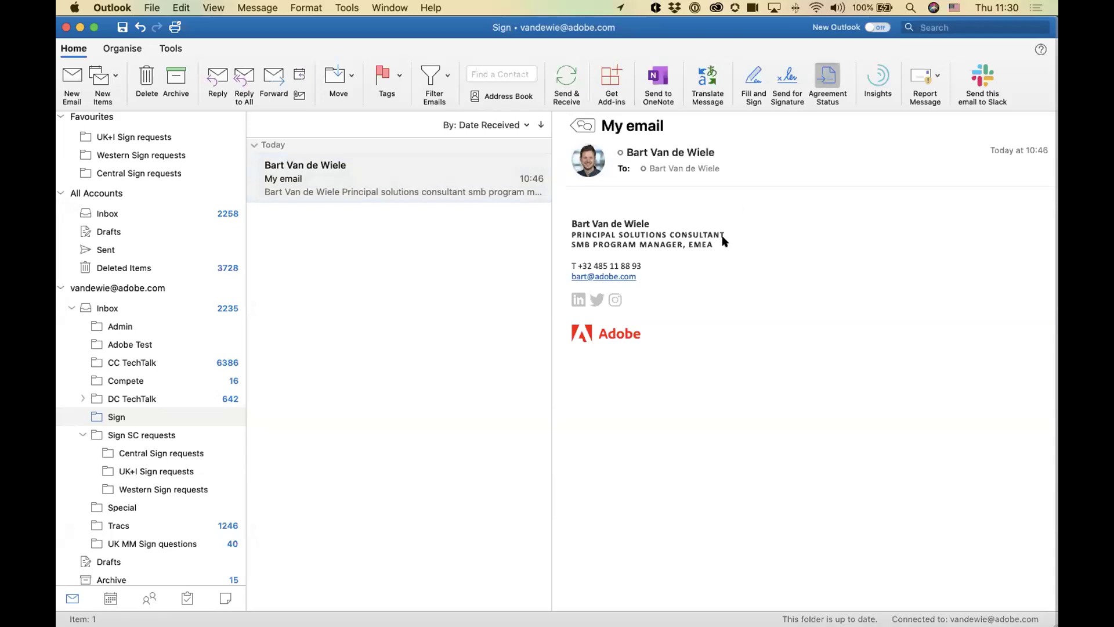
left_click(754, 87)
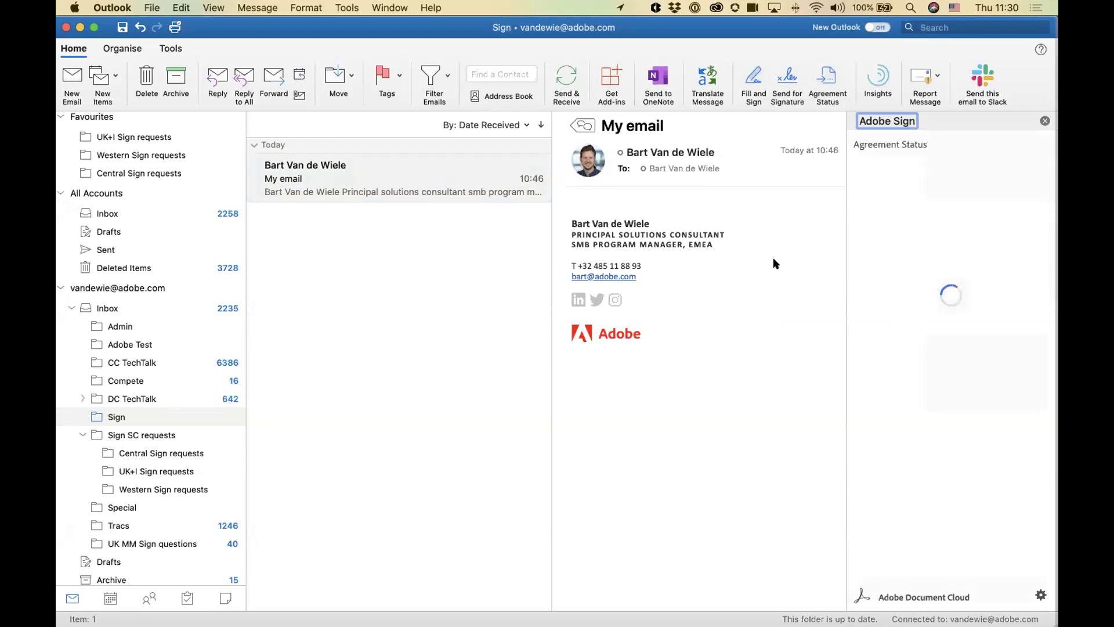
scroll(923, 444, "down", 5)
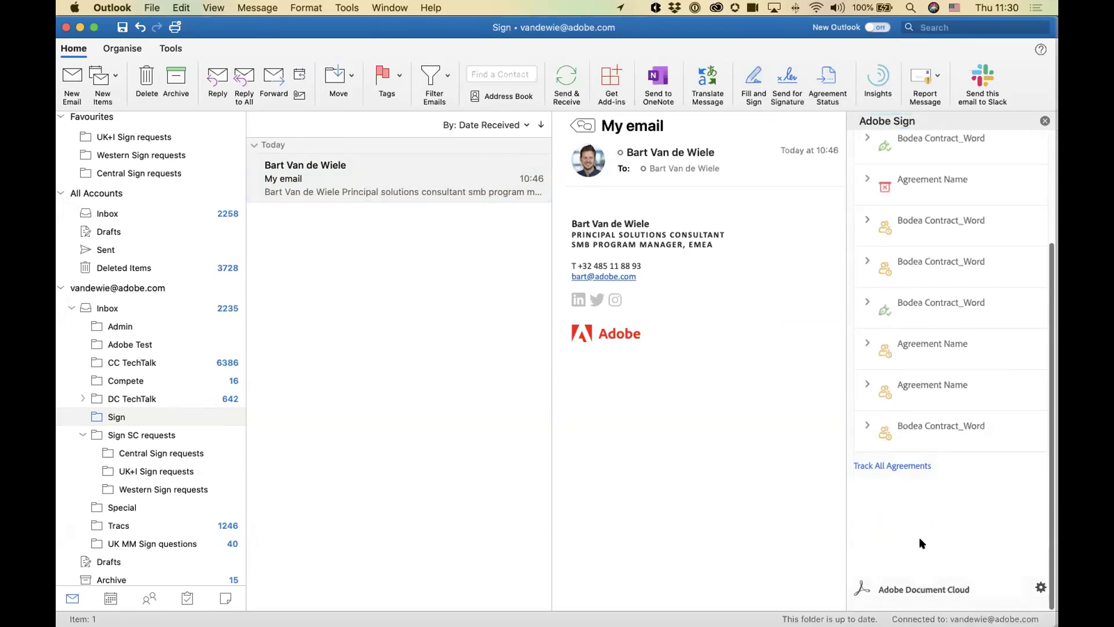
scroll(922, 464, "up", 5)
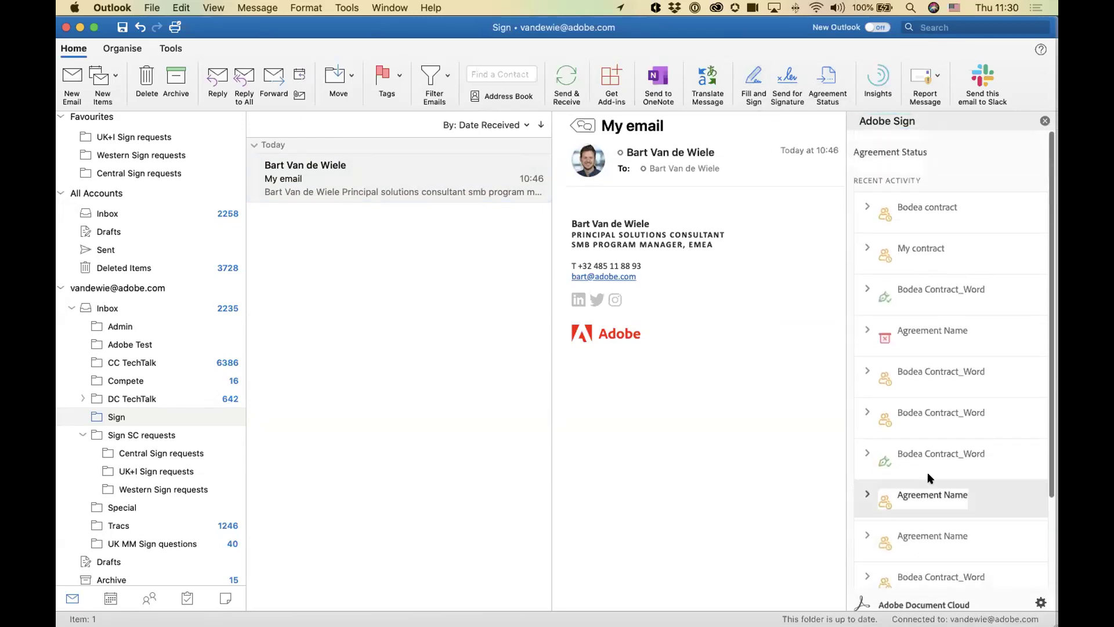
Step: Expand the Bodea contract entry to confirm it is Out for Signature, then collapse it
left_click(867, 205)
left_click_drag(865, 265, 968, 265)
left_click(897, 277)
left_click_drag(883, 277, 917, 277)
left_click(931, 275)
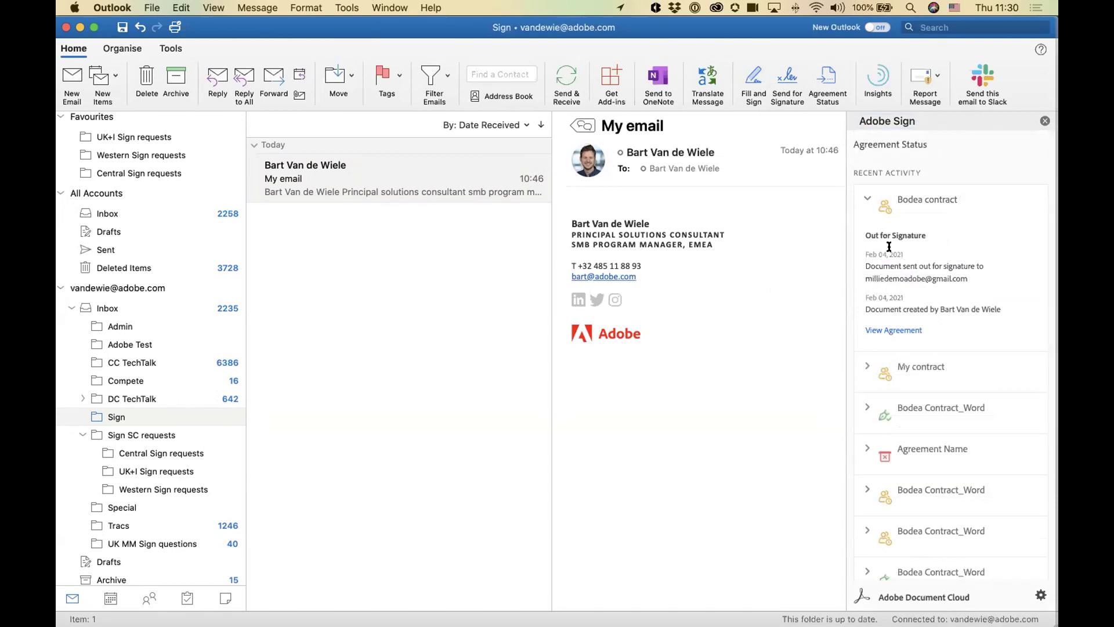
left_click(908, 203)
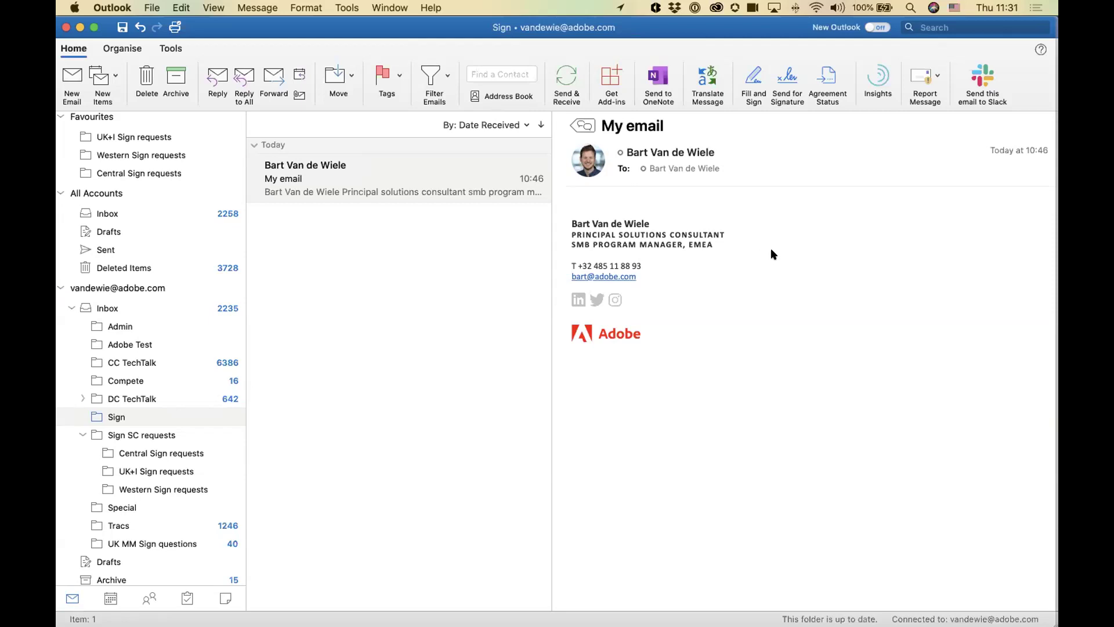
key("super+Tab")
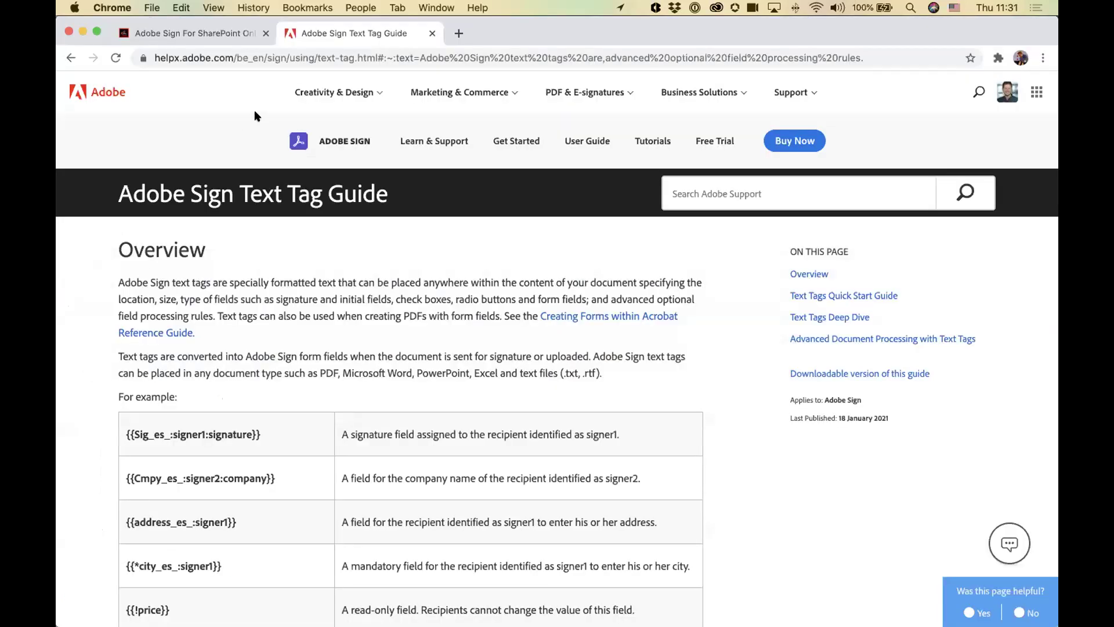
Step: Switch to the signer's Gmail window, refresh the inbox and open the Bodea contract signature-request email
left_click(436, 7)
left_click(464, 256)
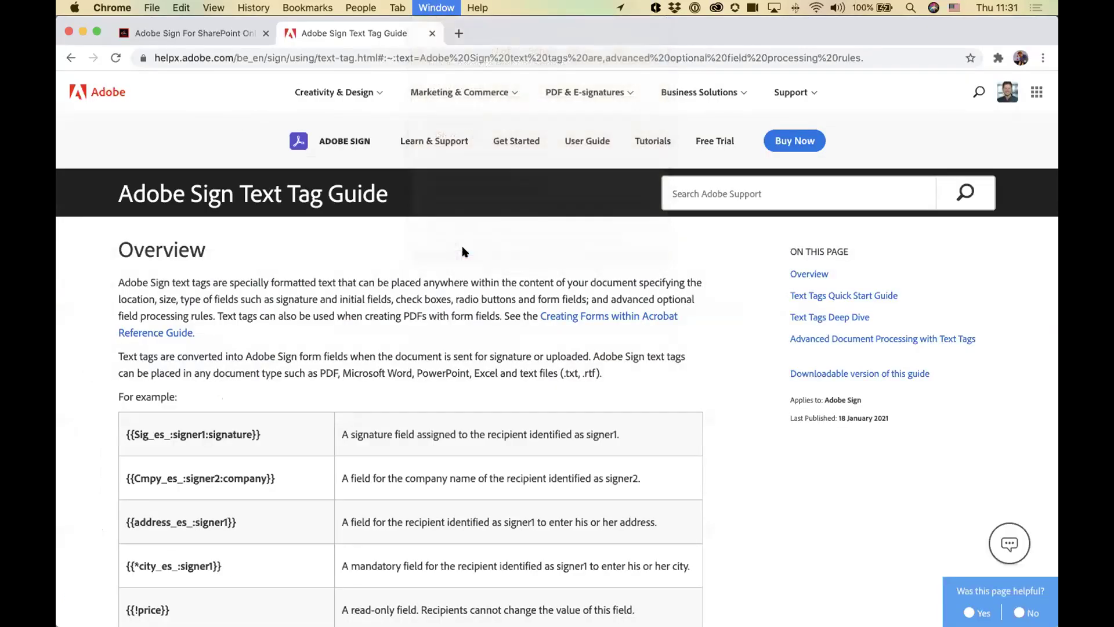
left_click(120, 180)
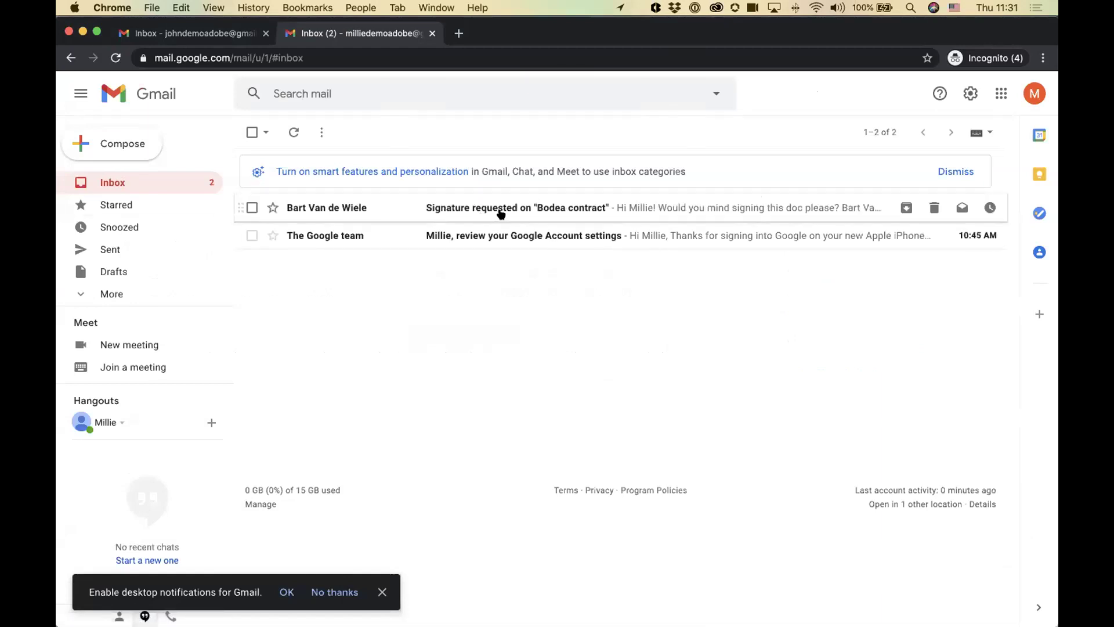
left_click(503, 213)
Step: Read the request email, open the contract via Review and sign, and sign out of the sender's account
scroll(523, 329, "down", 3)
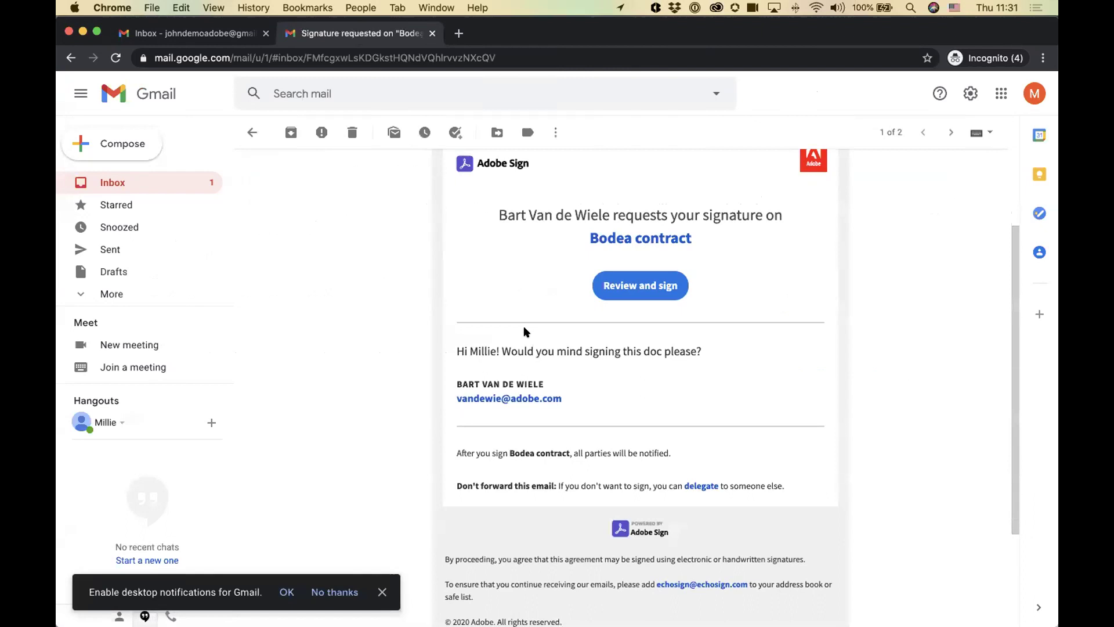
scroll(525, 331, "up", 1)
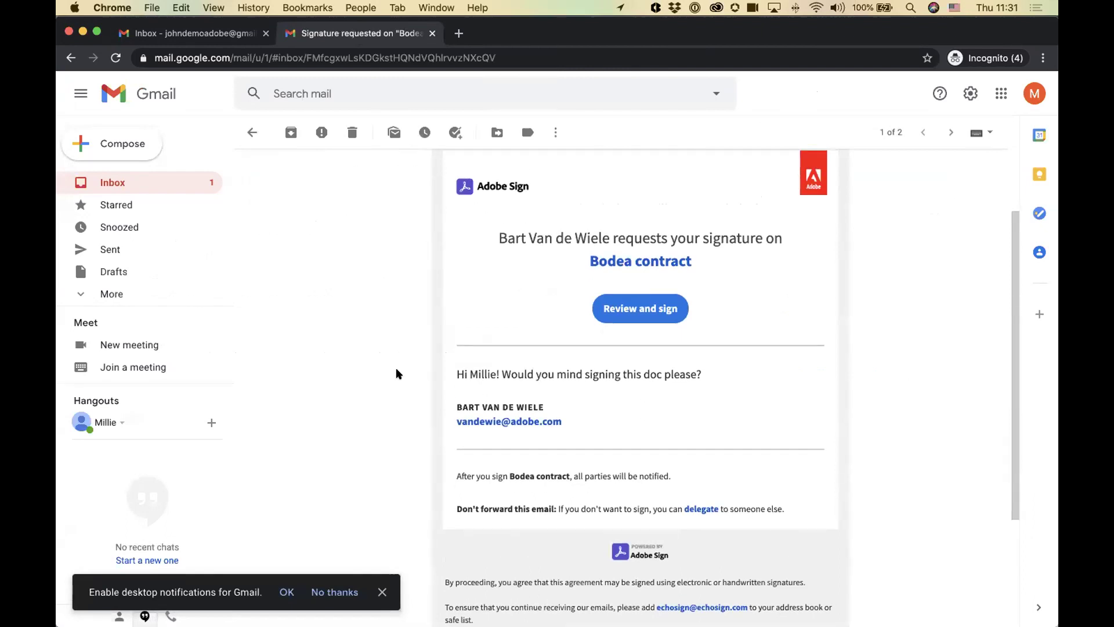
scroll(396, 371, "up", 1)
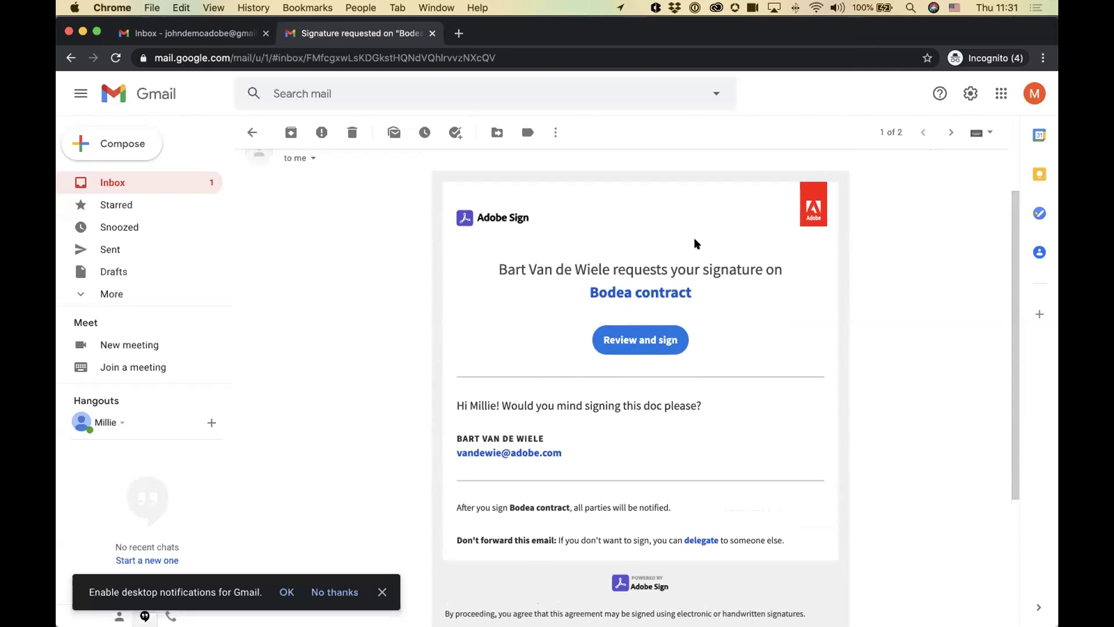
scroll(487, 406, "down", 3)
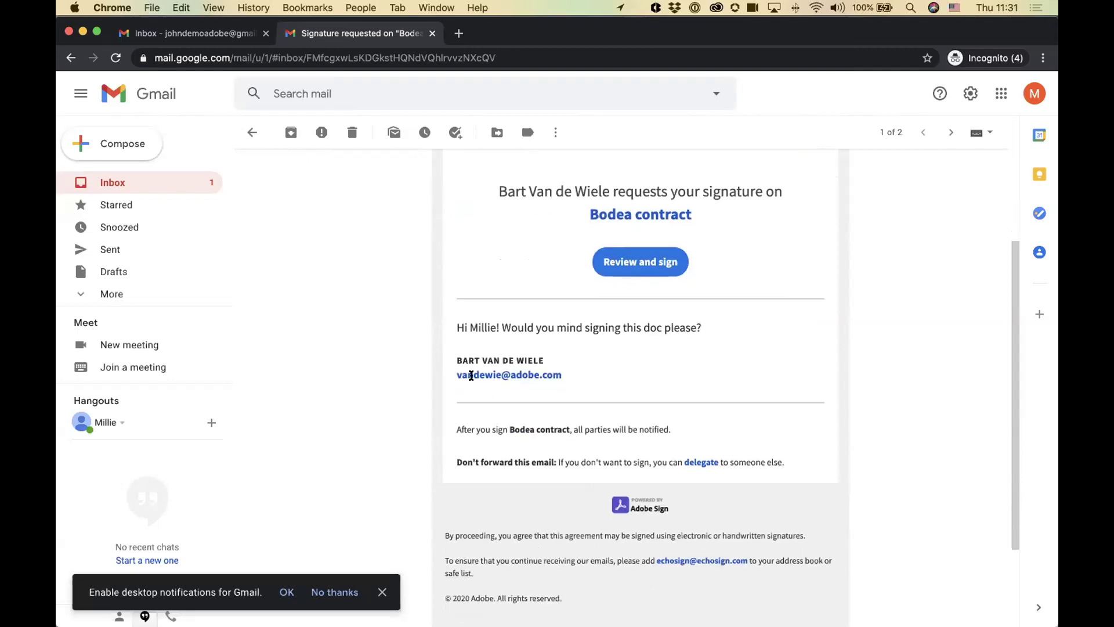
scroll(631, 435, "up", 3)
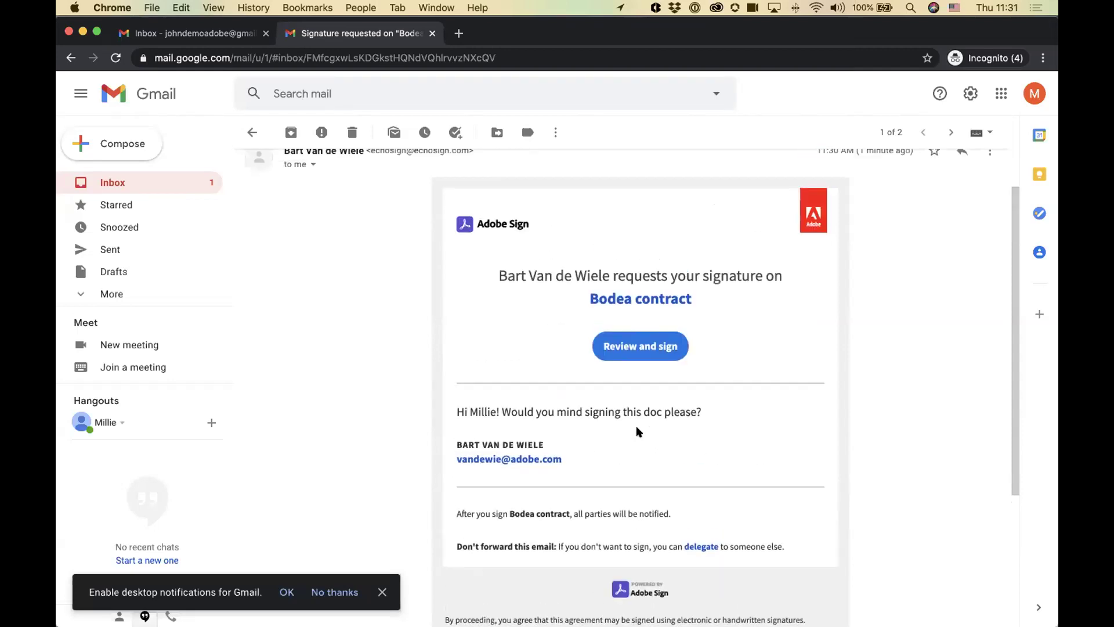
scroll(639, 432, "down", 2)
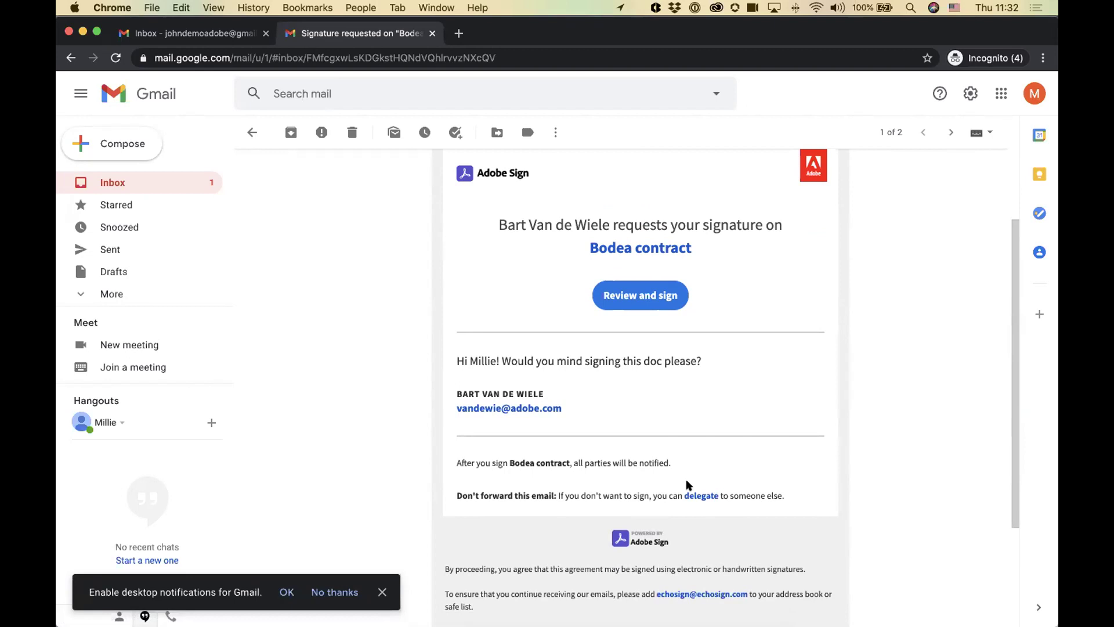
scroll(686, 480, "up", 3)
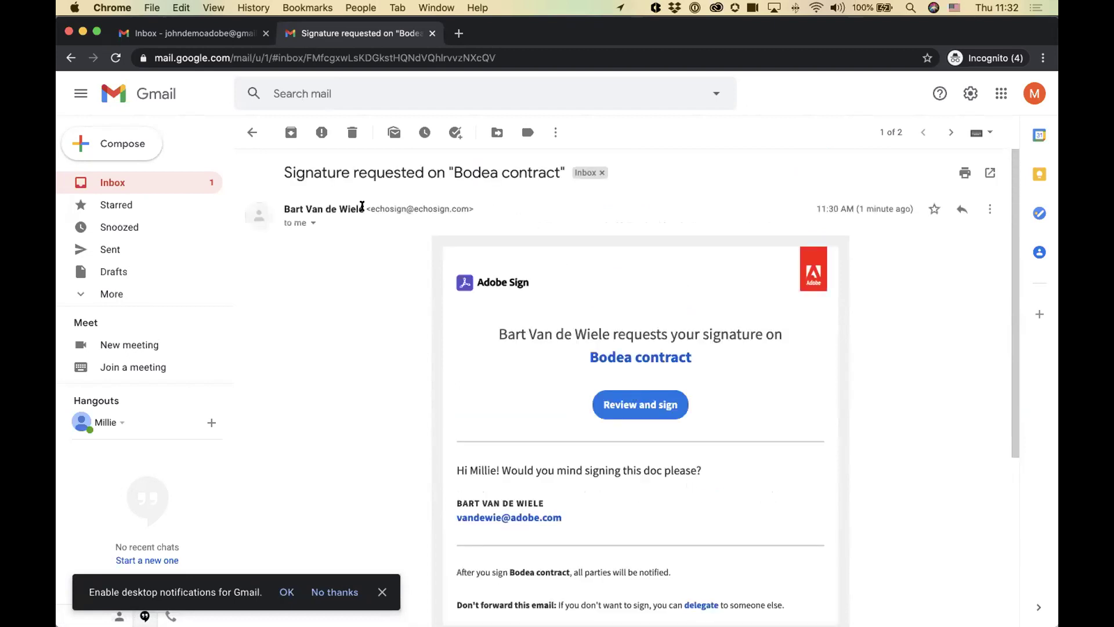
scroll(485, 350, "down", 3)
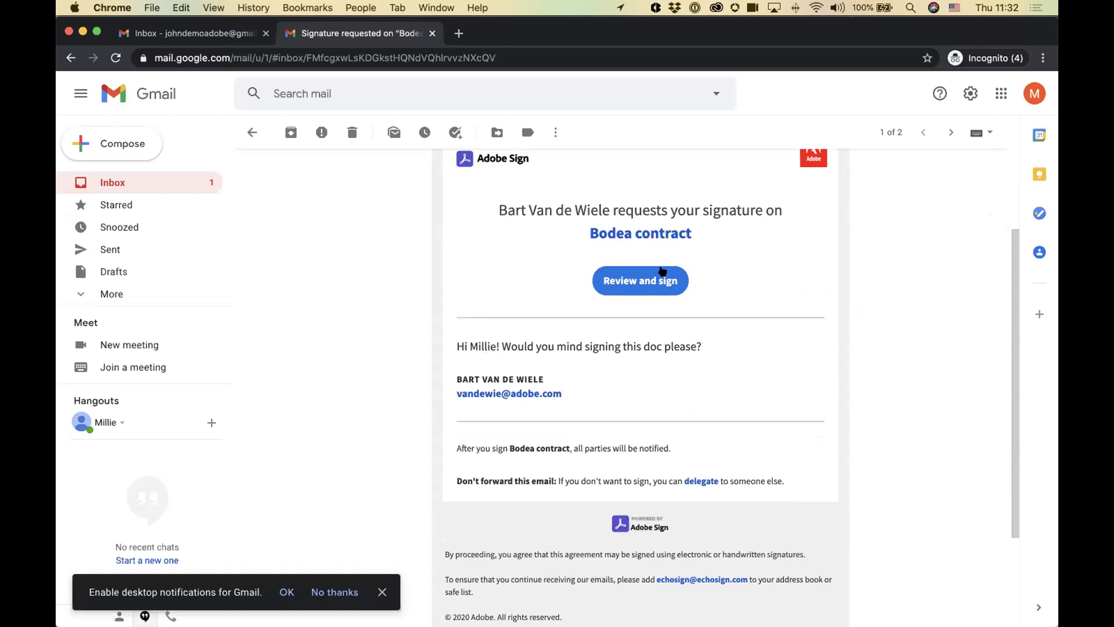
left_click(641, 281)
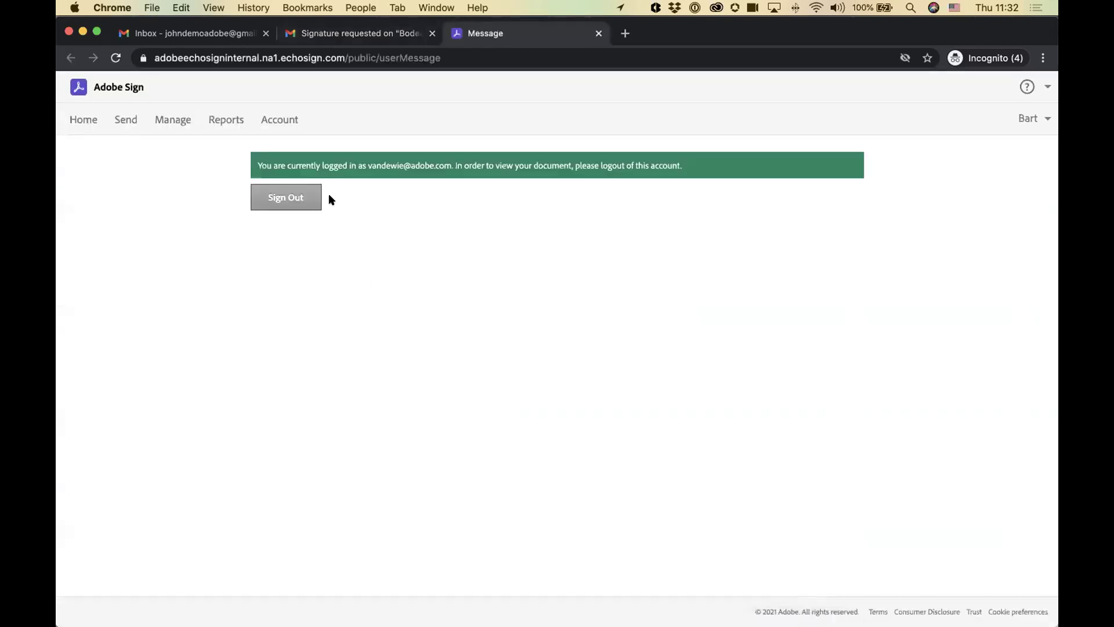
left_click(286, 197)
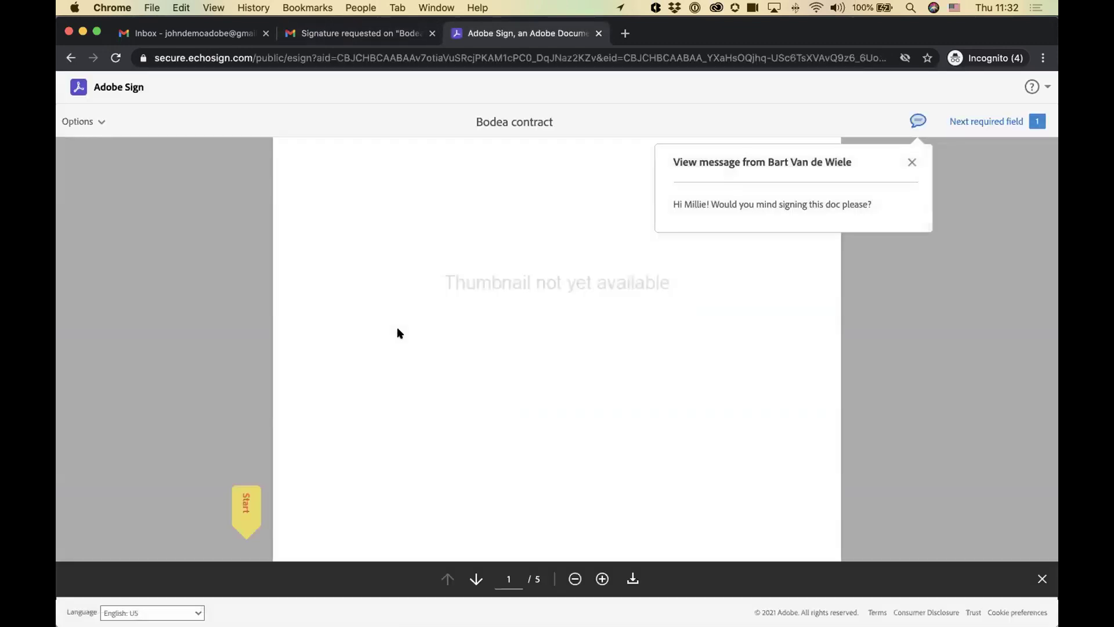
Step: Dismiss the sender's message popup over the Bodea contract signing page
left_click(912, 162)
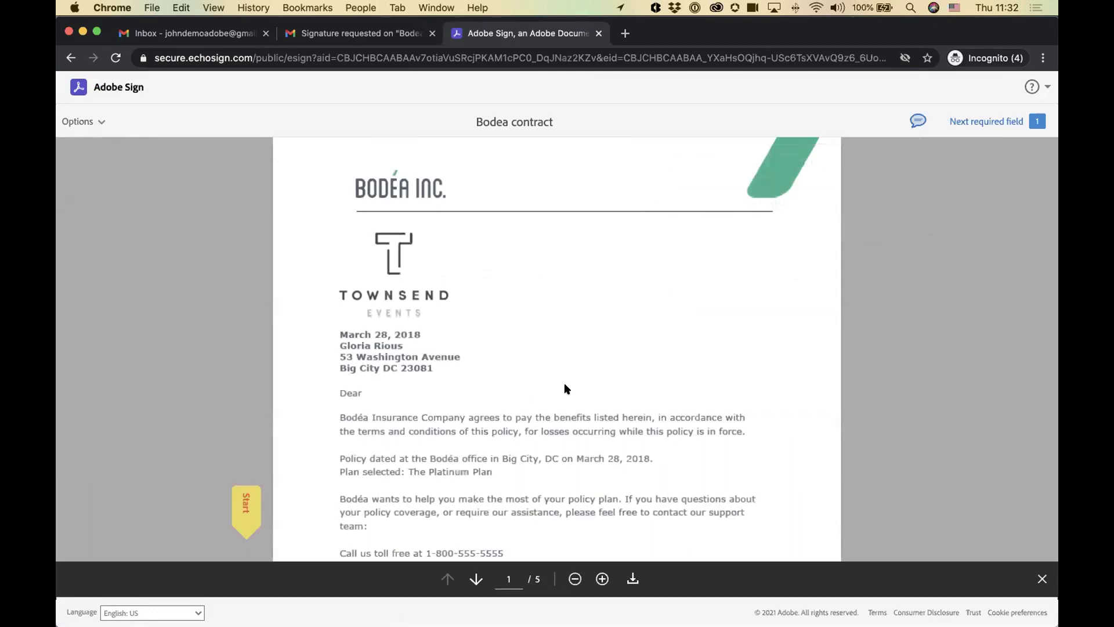
left_click(999, 120)
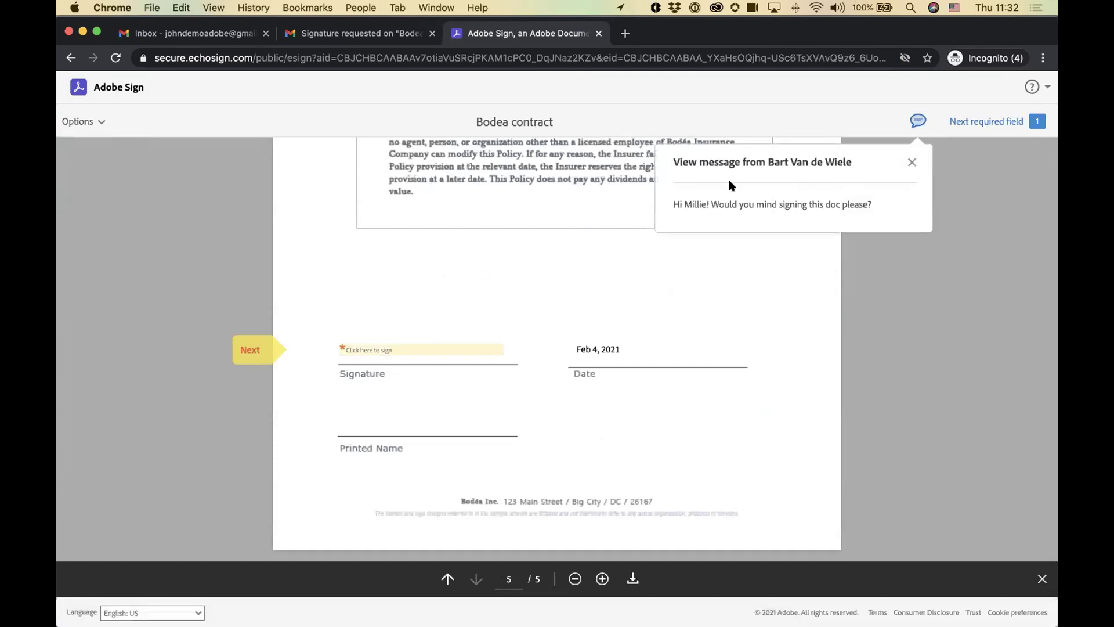
left_click_drag(678, 204, 871, 203)
left_click(917, 276)
scroll(917, 277, "up", 10)
scroll(928, 261, "up", 15)
mouse_move(981, 121)
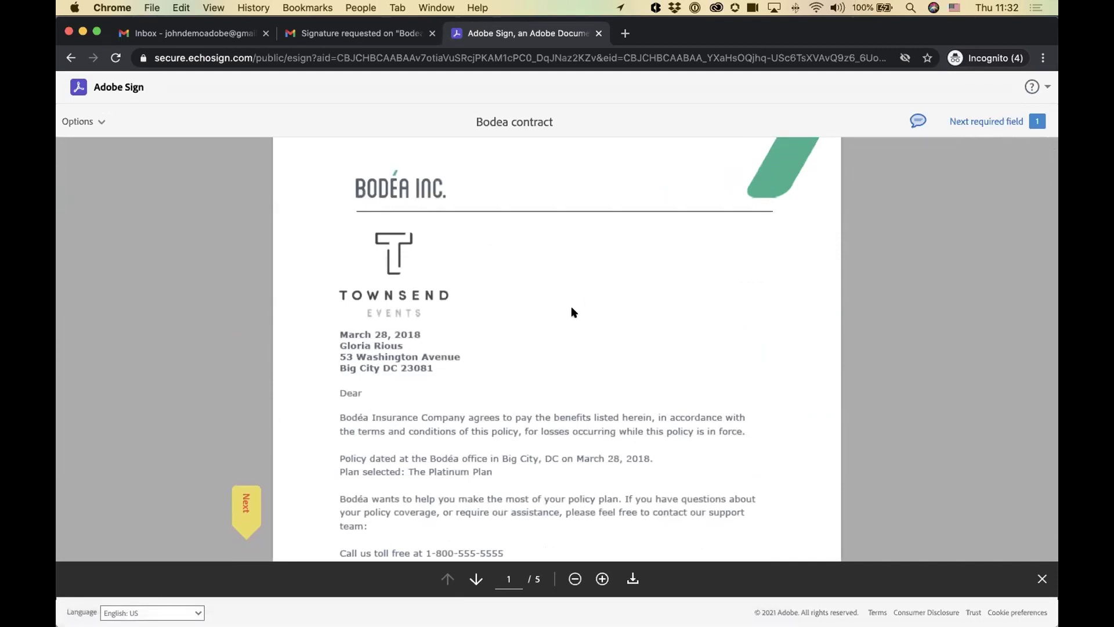
Step: Check the signing options list, then jump to the required signature field on page 5
left_click(91, 121)
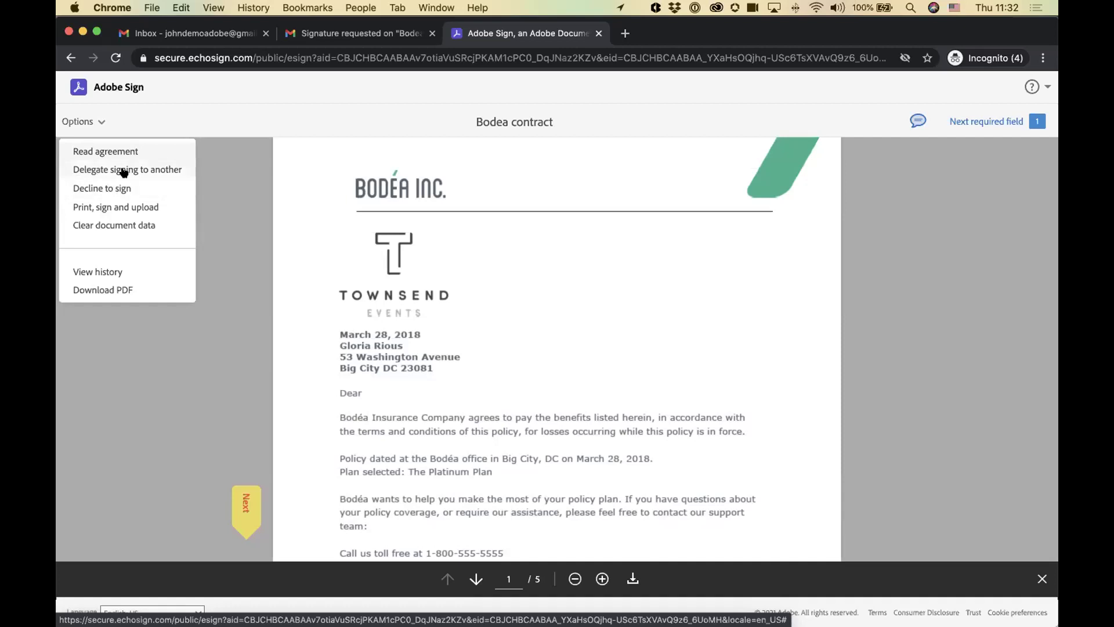
left_click(361, 315)
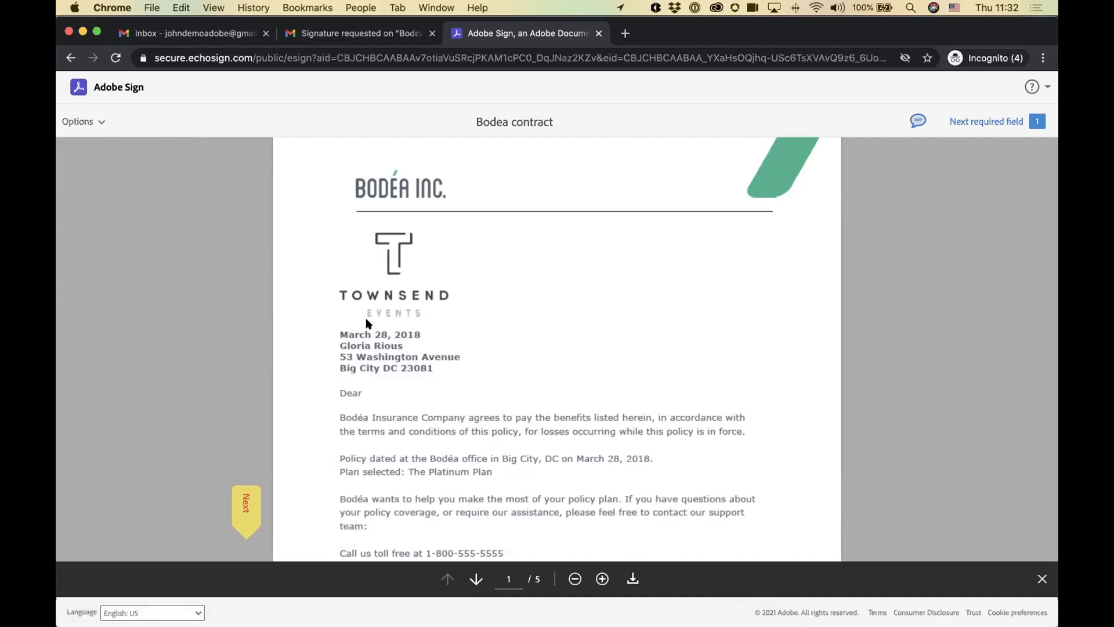
scroll(372, 452, "down", 3)
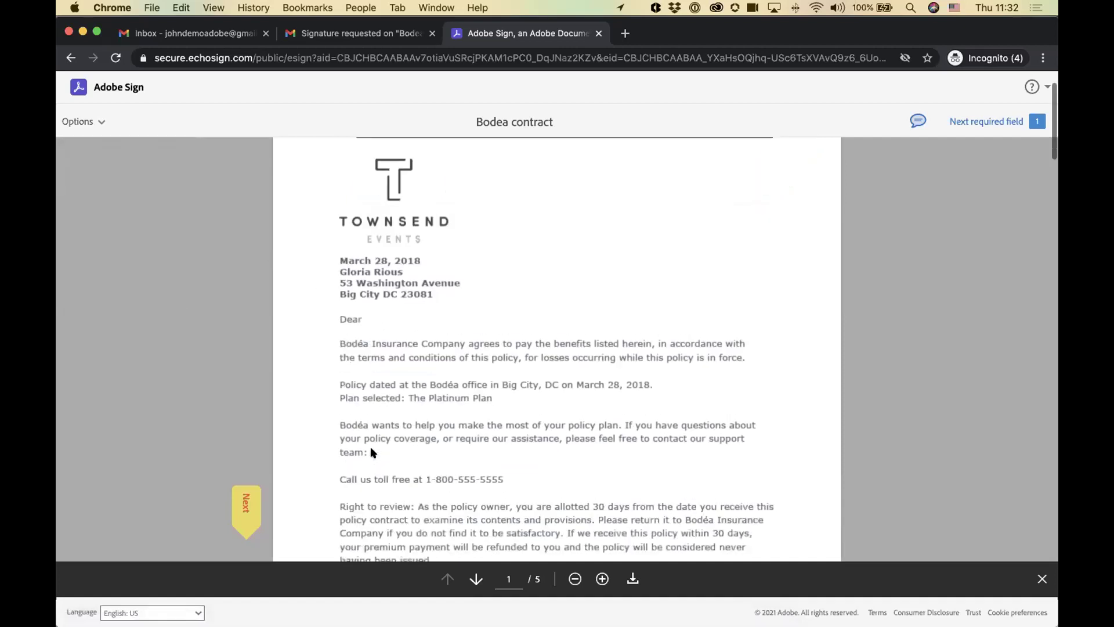
left_click(245, 502)
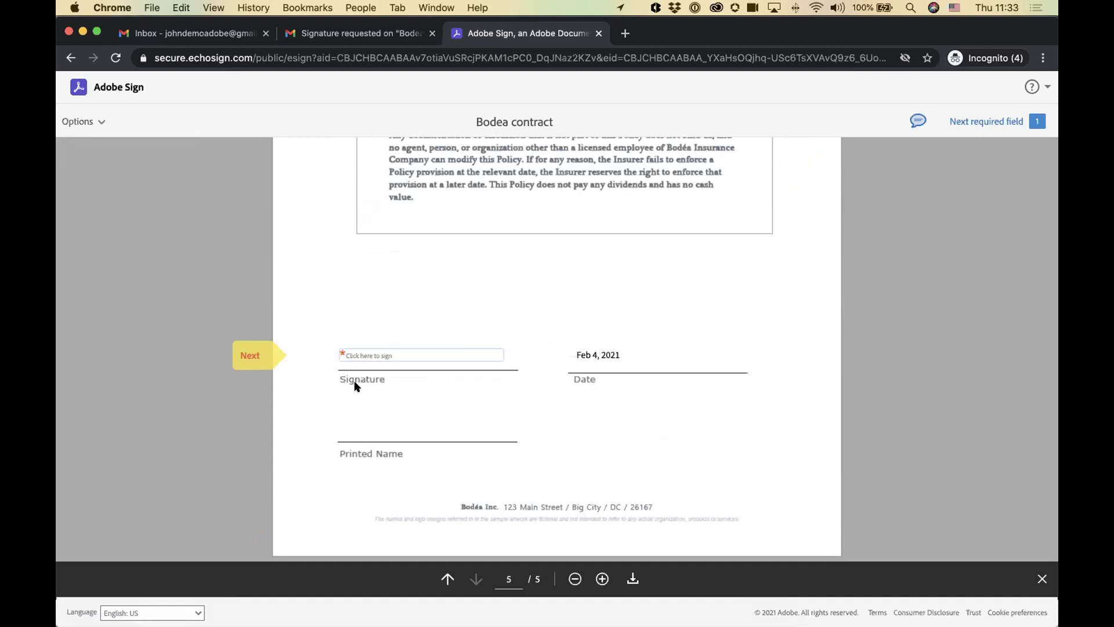
Step: Draw a handwritten signature in the contract's signature field using the Draw option
left_click(348, 356)
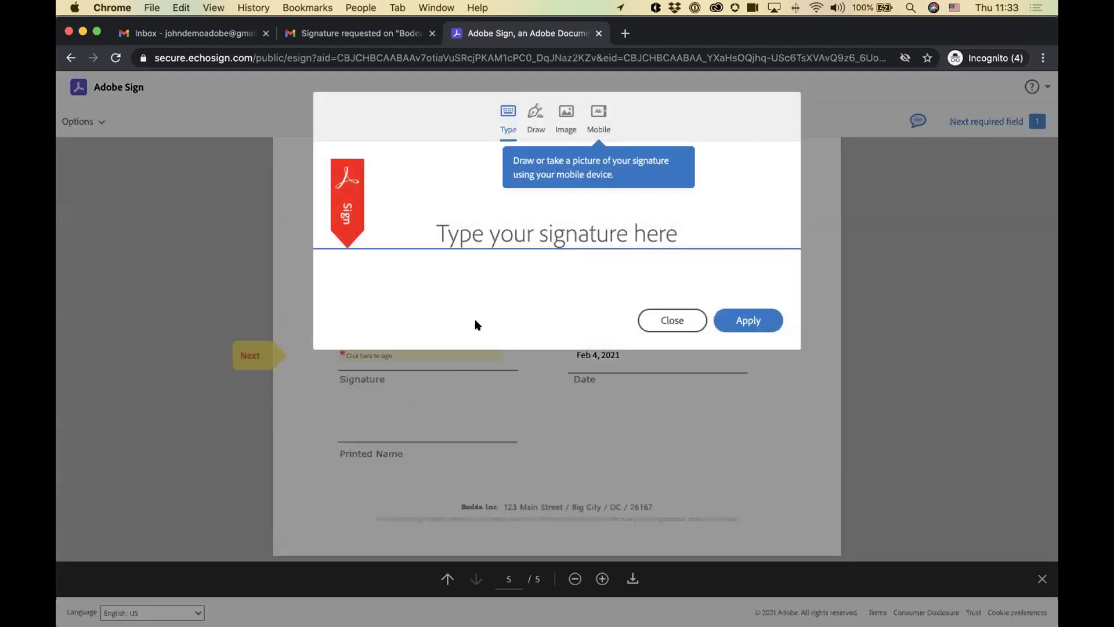
left_click(535, 116)
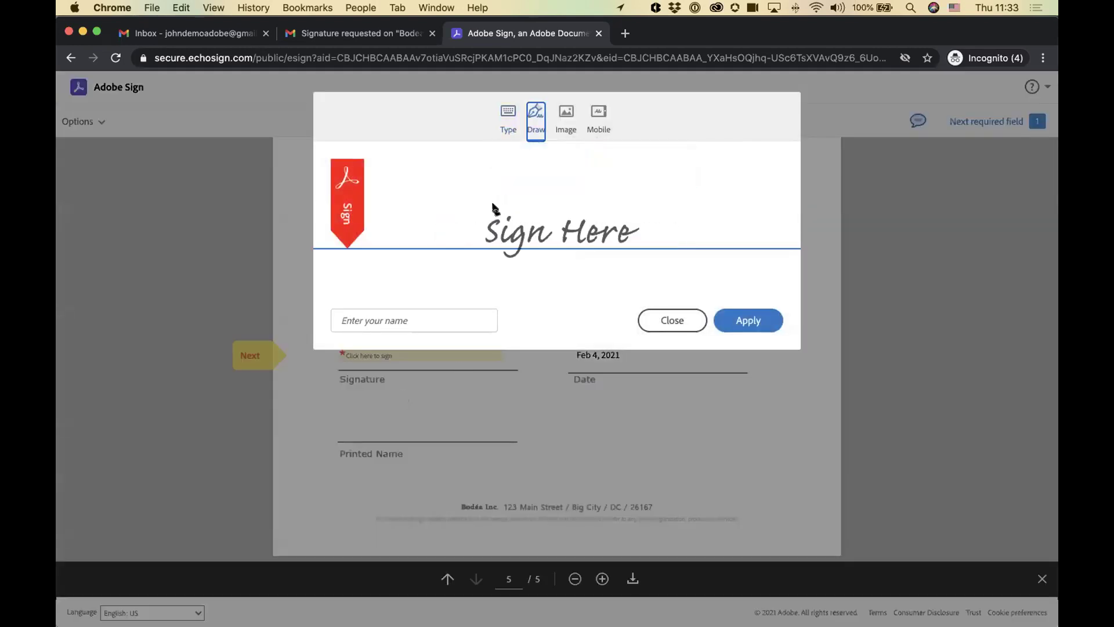
left_click_drag(409, 244, 432, 180)
left_click_drag(460, 223, 483, 243)
left_click(480, 205)
left_click_drag(502, 166, 504, 264)
left_click_drag(526, 170, 514, 274)
left_click_drag(553, 235, 545, 251)
left_click_drag(537, 191, 543, 199)
mouse_move(558, 229)
left_mouse_down()
mouse_move(567, 218)
mouse_move(625, 240)
left_mouse_up()
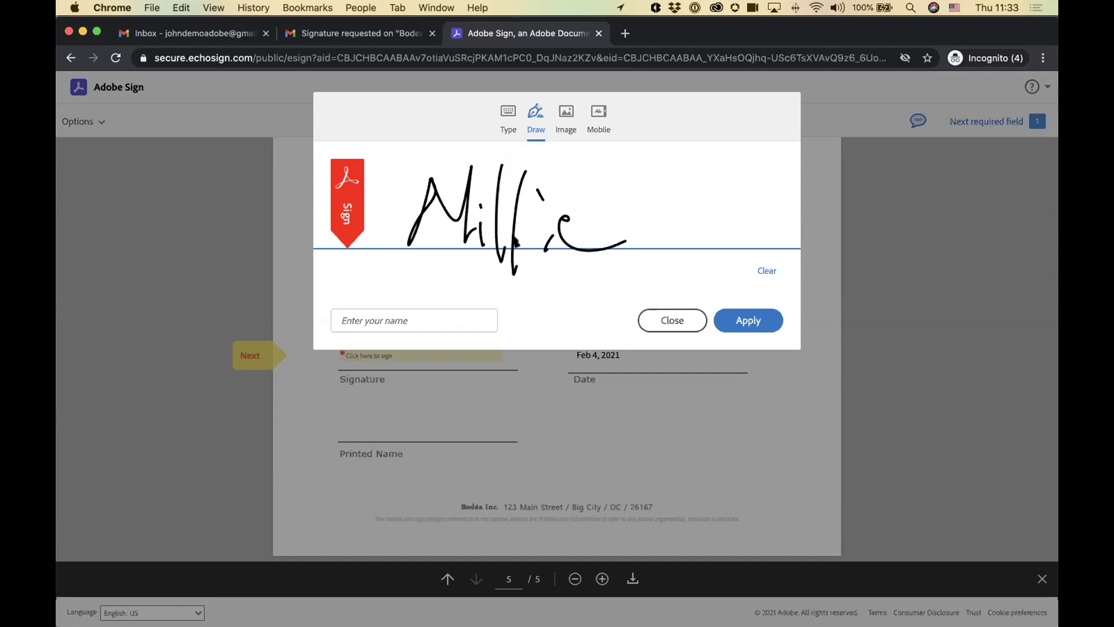
Step: Enter the signer's name as the printed name and apply the signature to the contract
left_click(411, 313)
type("Millie")
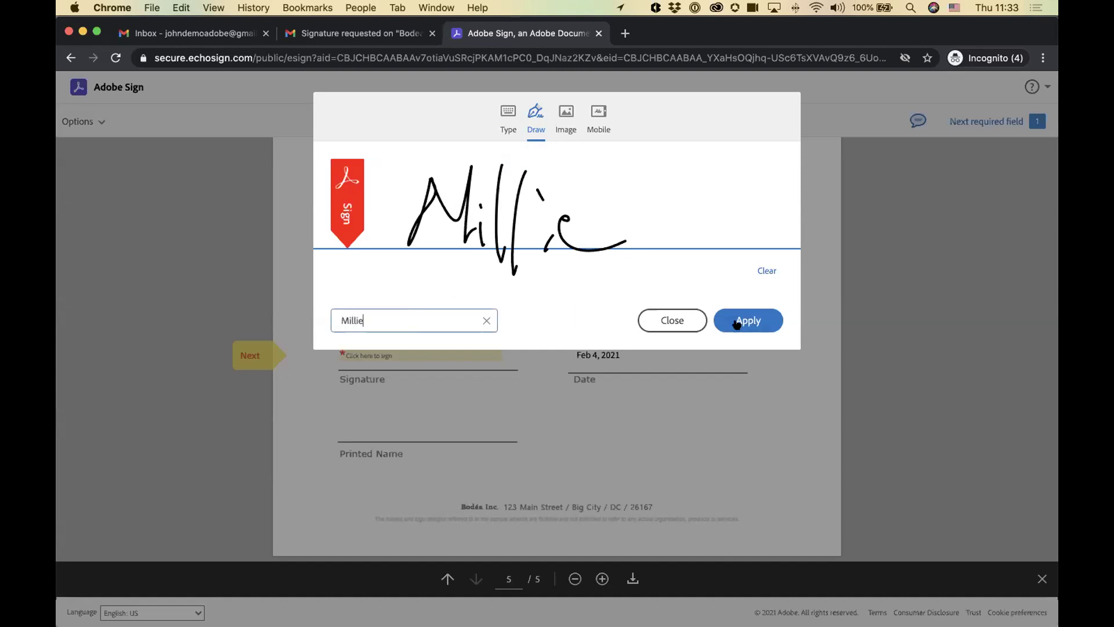
left_click(737, 321)
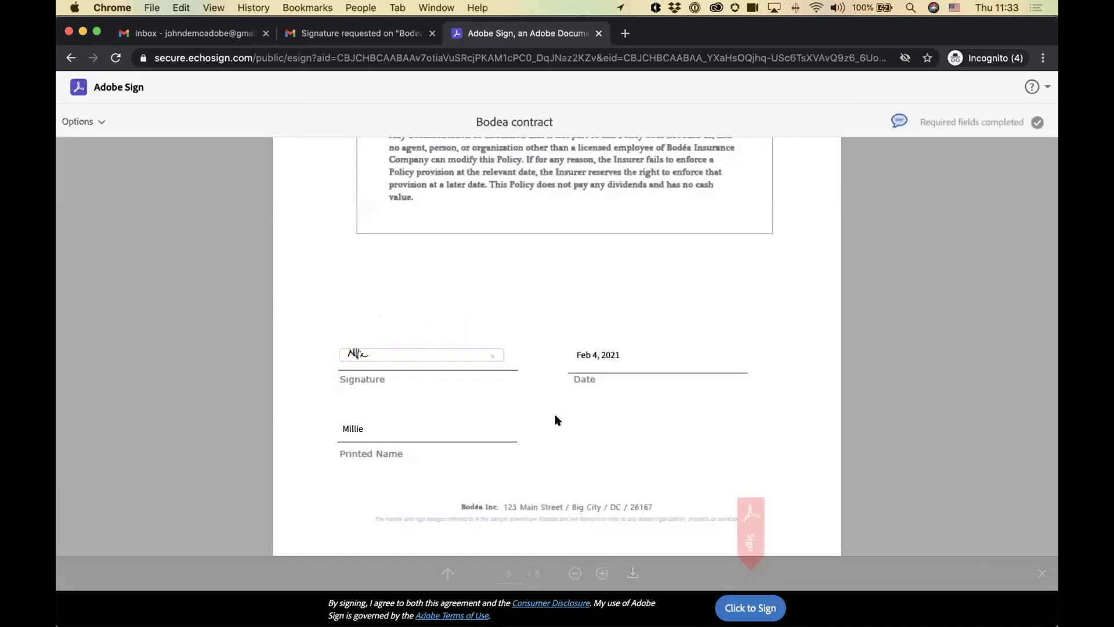
Step: Submit the signed Bodea contract with Click to Sign
left_click(606, 355)
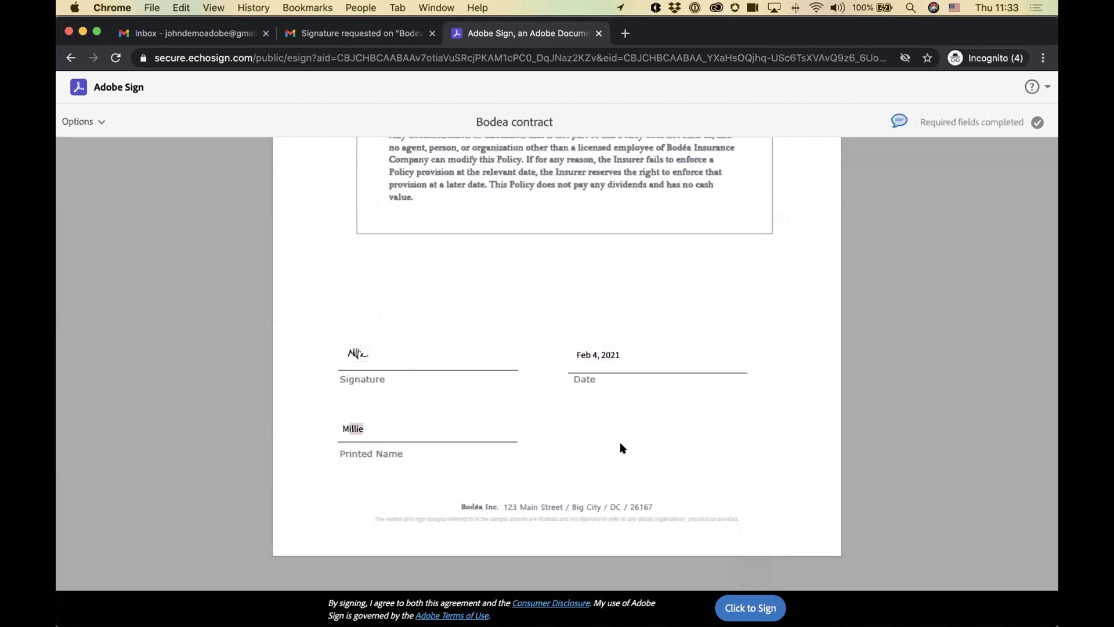
scroll(633, 440, "up", 20)
scroll(563, 412, "up", 4)
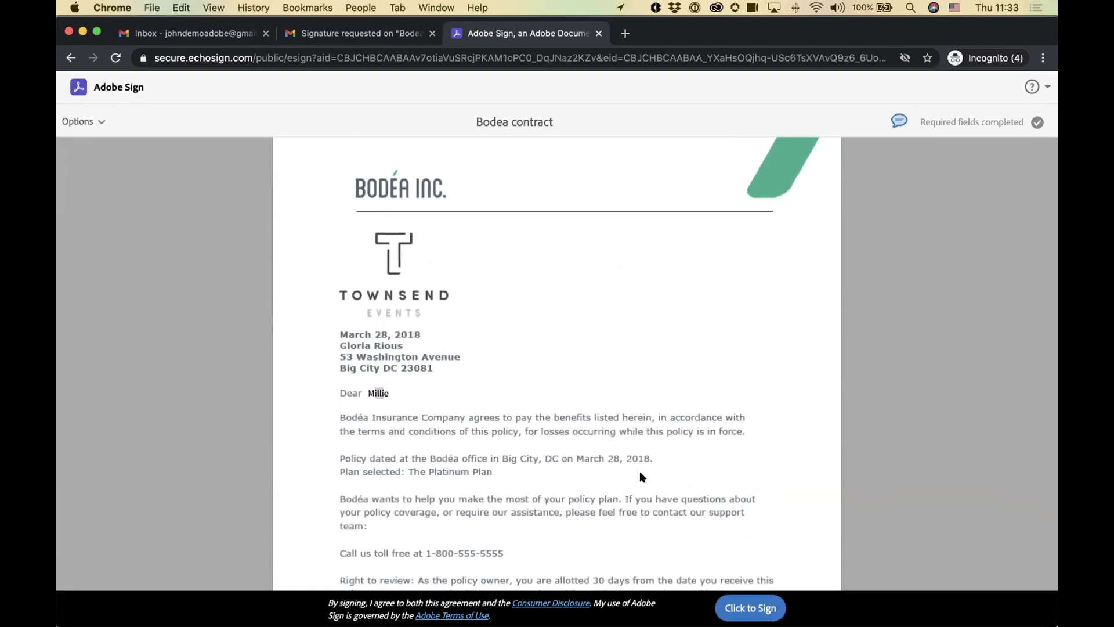
left_click(742, 601)
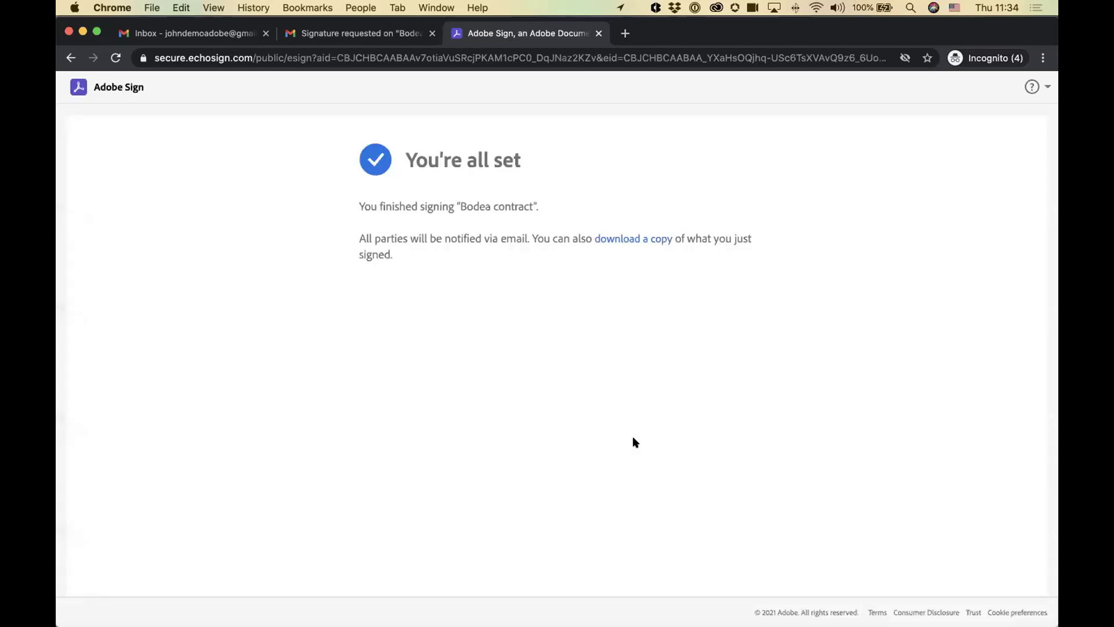
Step: Review the You're all set confirmation, then switch to Microsoft Teams
left_click_drag(382, 213, 512, 214)
left_click(575, 218)
key("super+Tab")
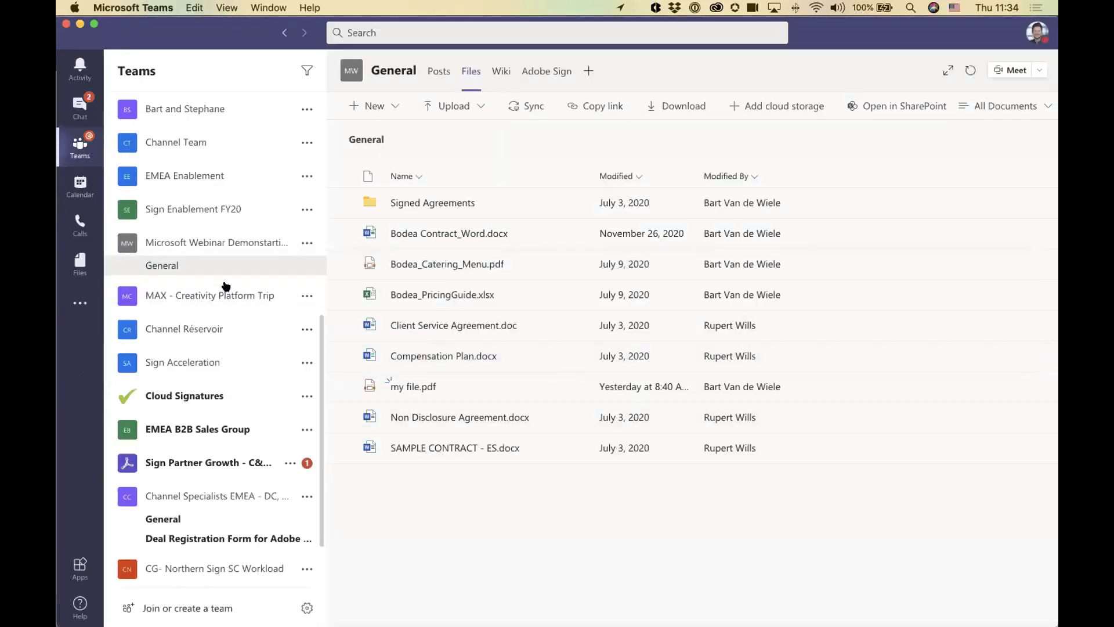
Step: Review the General channel's Posts, then open its Adobe Sign tab
left_click(199, 261)
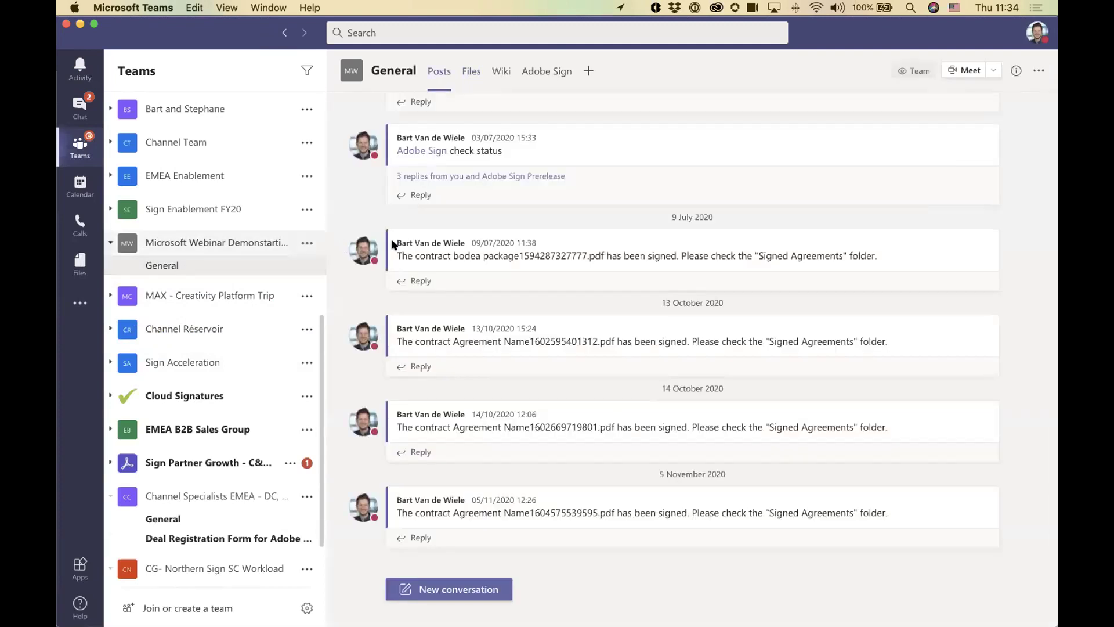
scroll(460, 278, "up", 5)
scroll(463, 282, "down", 10)
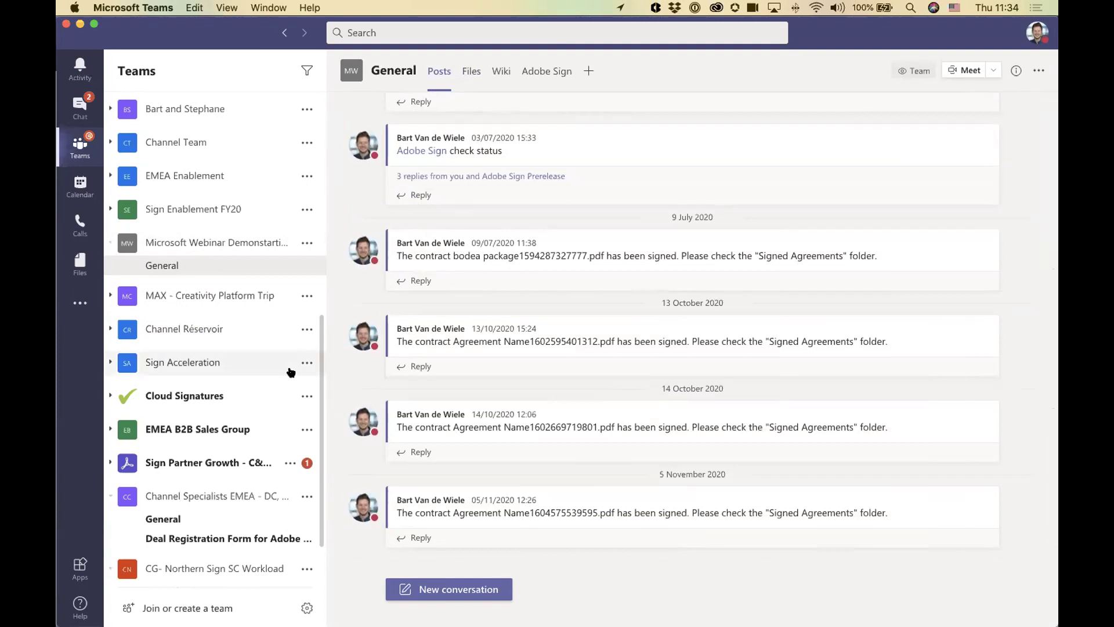
left_click(544, 71)
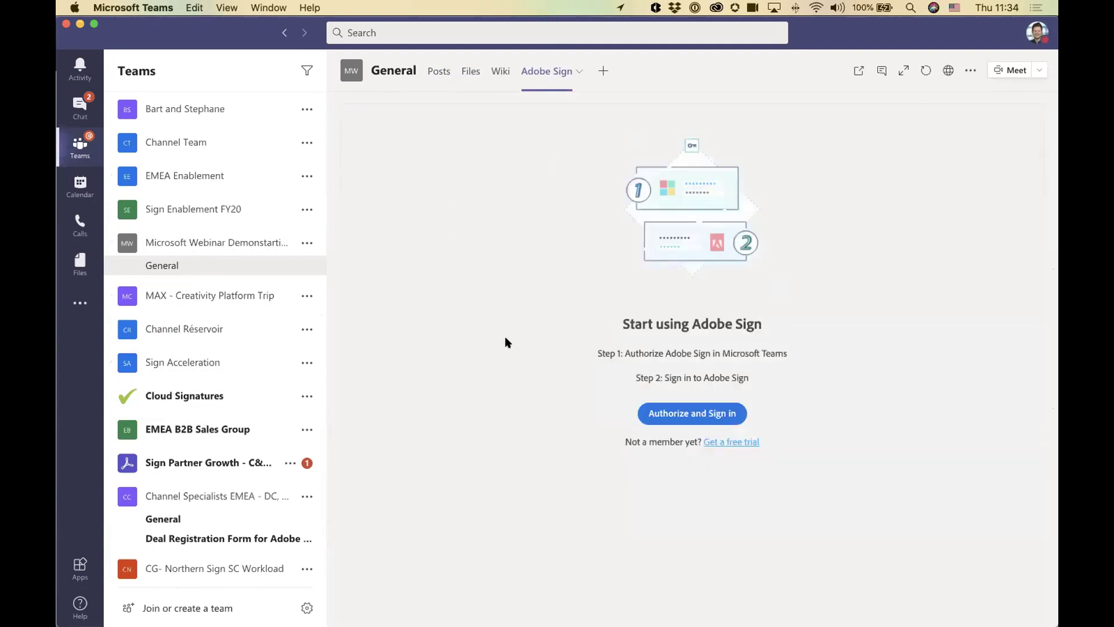
Step: Sign in to Adobe Sign, check Completed agreements, then open the General channel's files in SharePoint
left_click(693, 412)
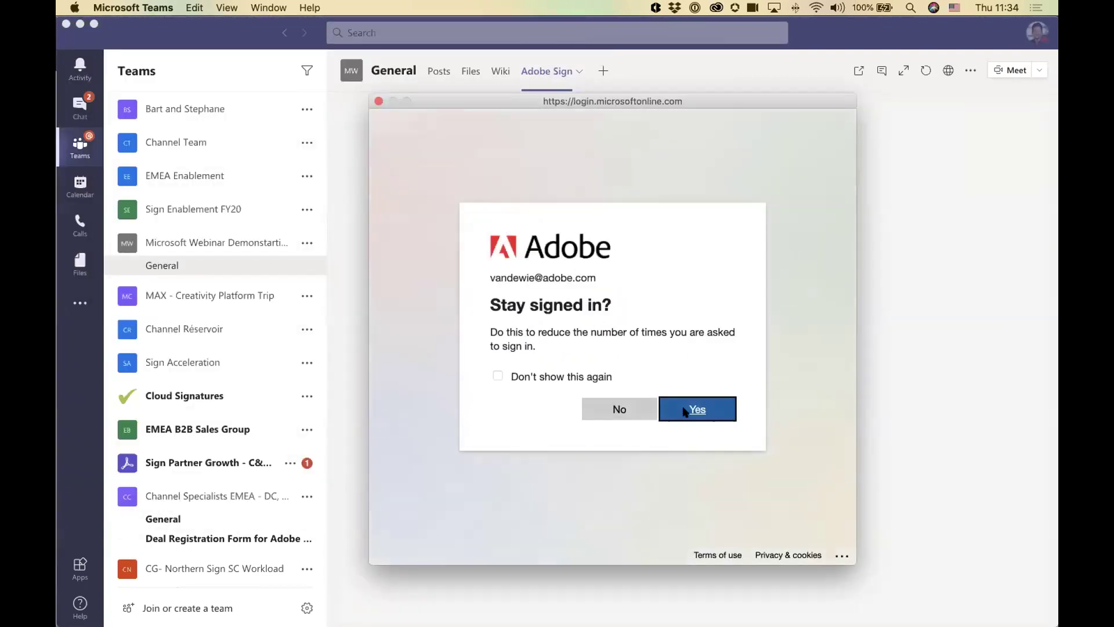
left_click(685, 411)
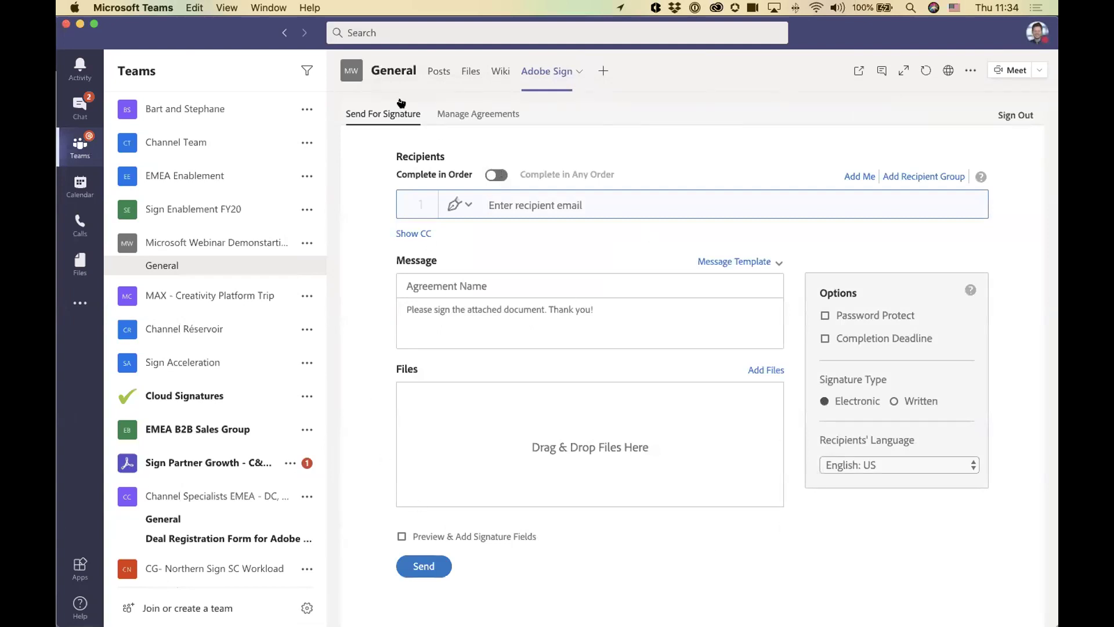
left_click(457, 114)
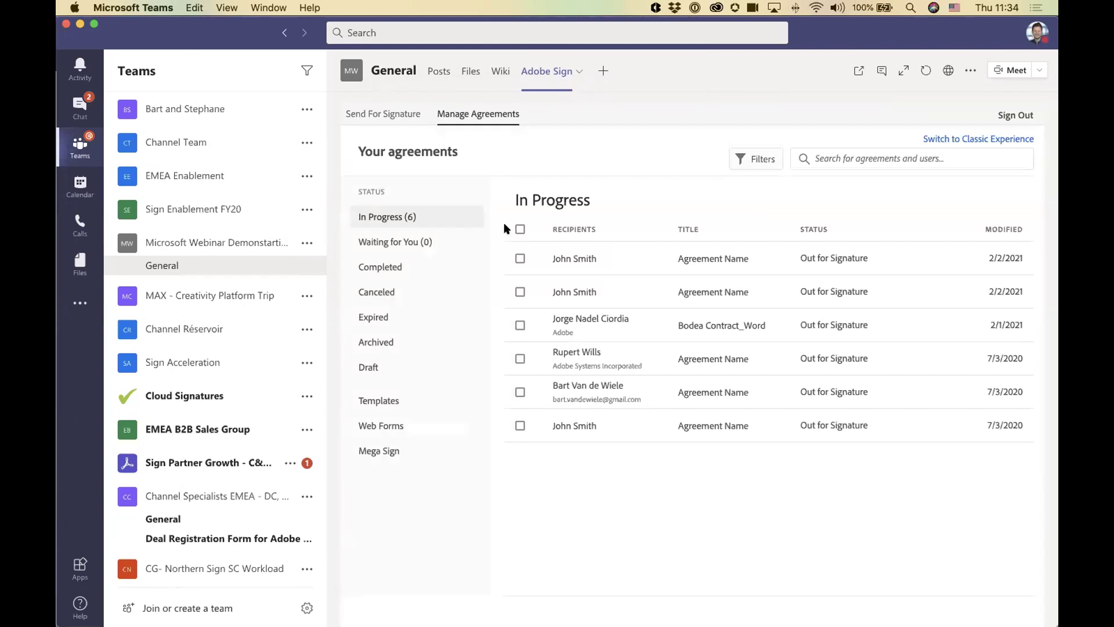
left_click(388, 211)
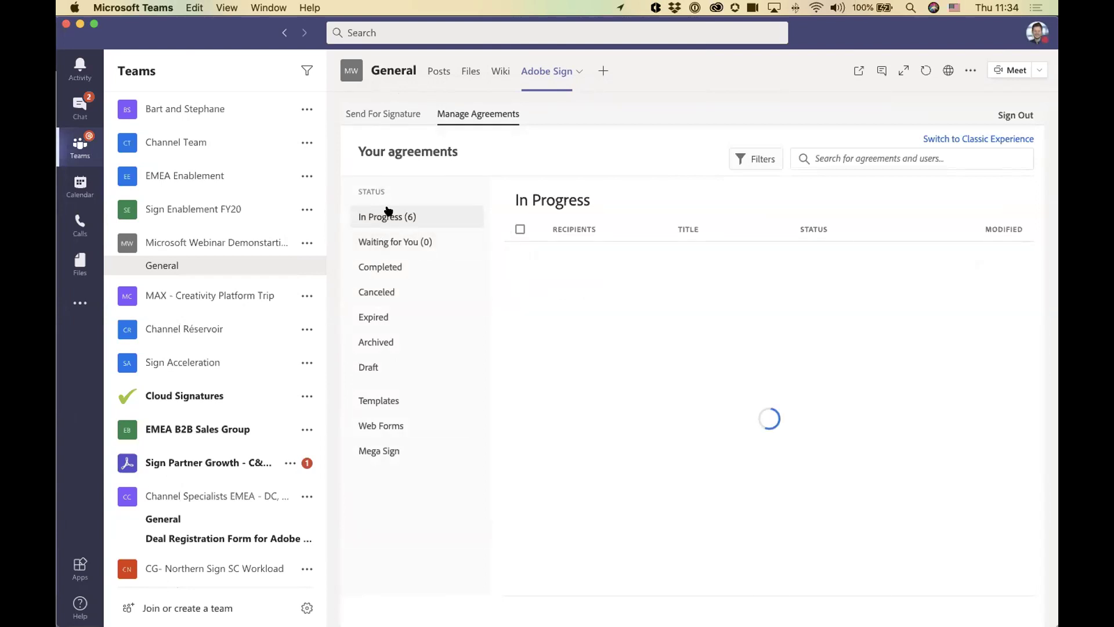
left_click(382, 267)
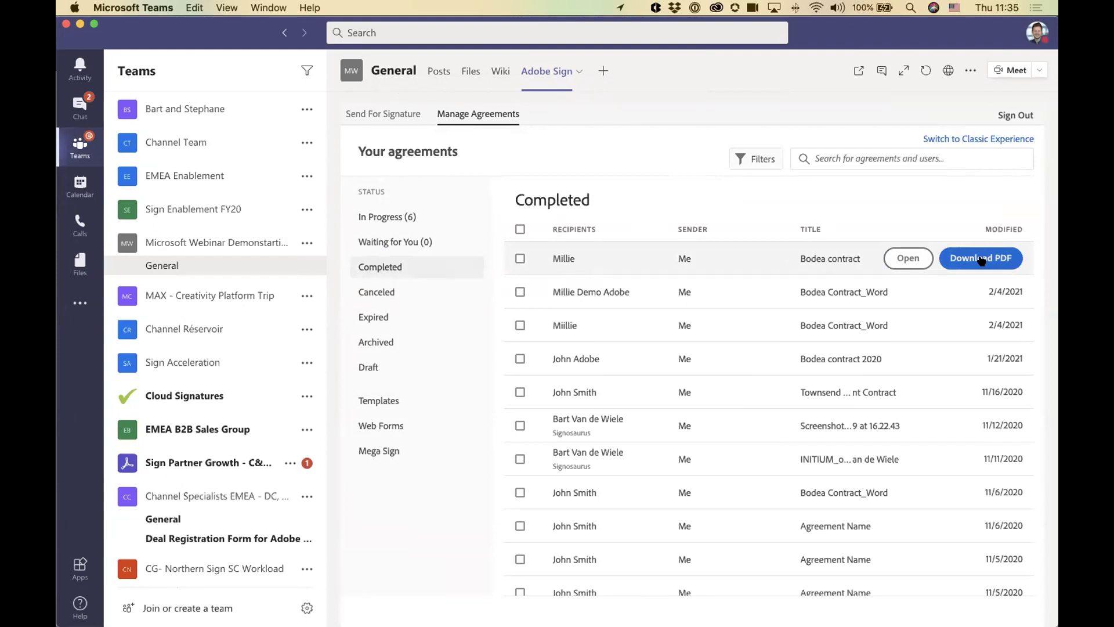
left_click(470, 72)
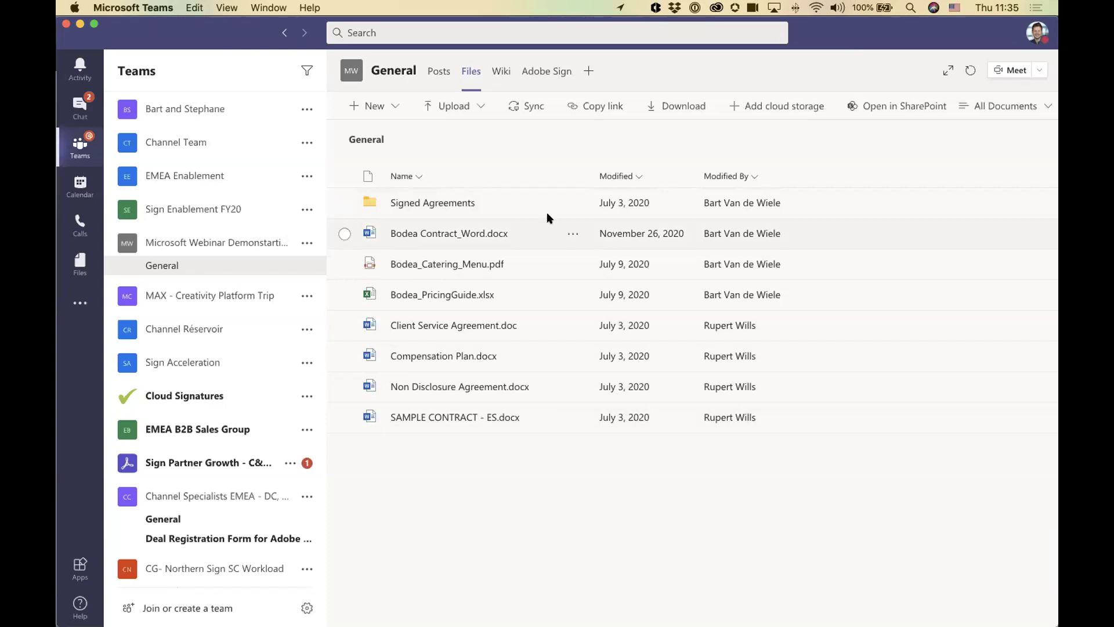
left_click(888, 111)
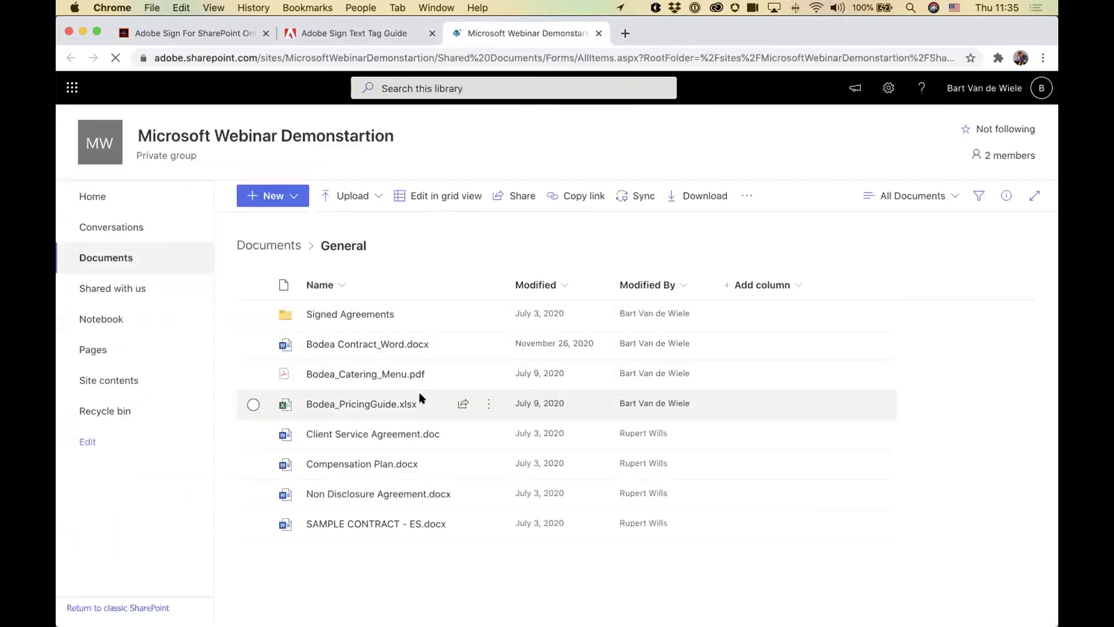
Step: Select Bodea_PricingGuide.xlsx, Bodea Contract_Word.docx and Bodea_Catering_Menu.pdf in the General documents folder
mouse_move(420, 398)
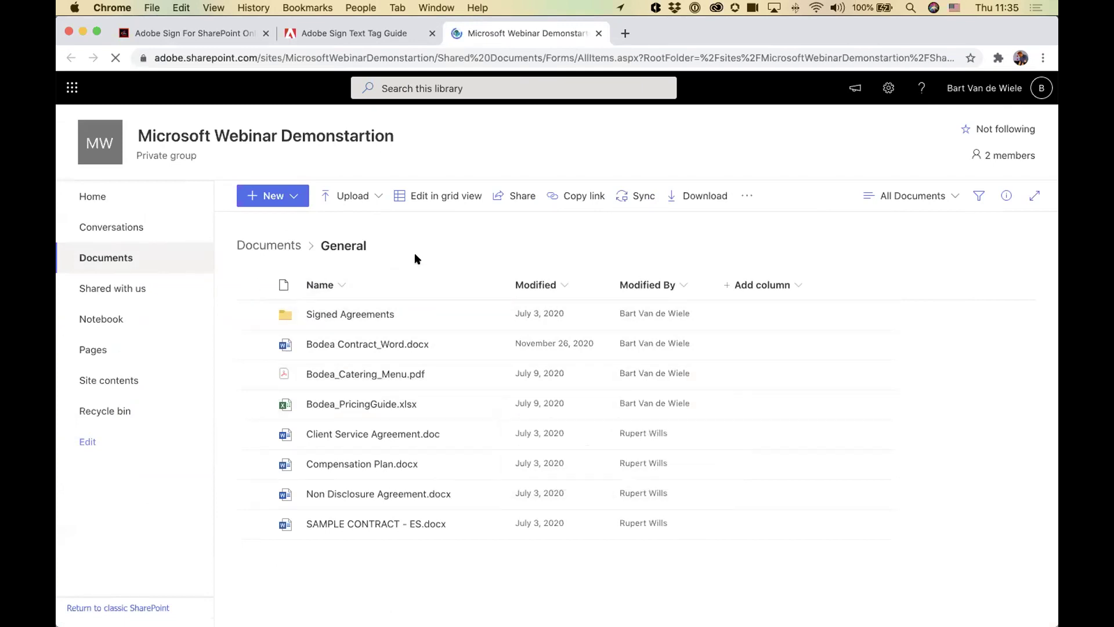
mouse_move(409, 426)
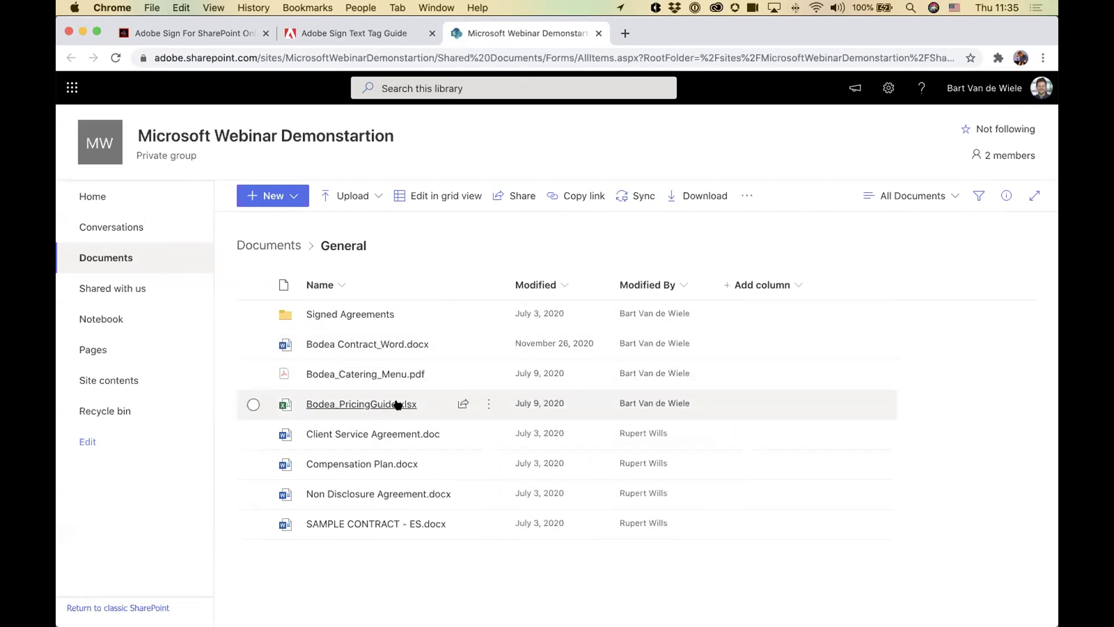
left_click(253, 405)
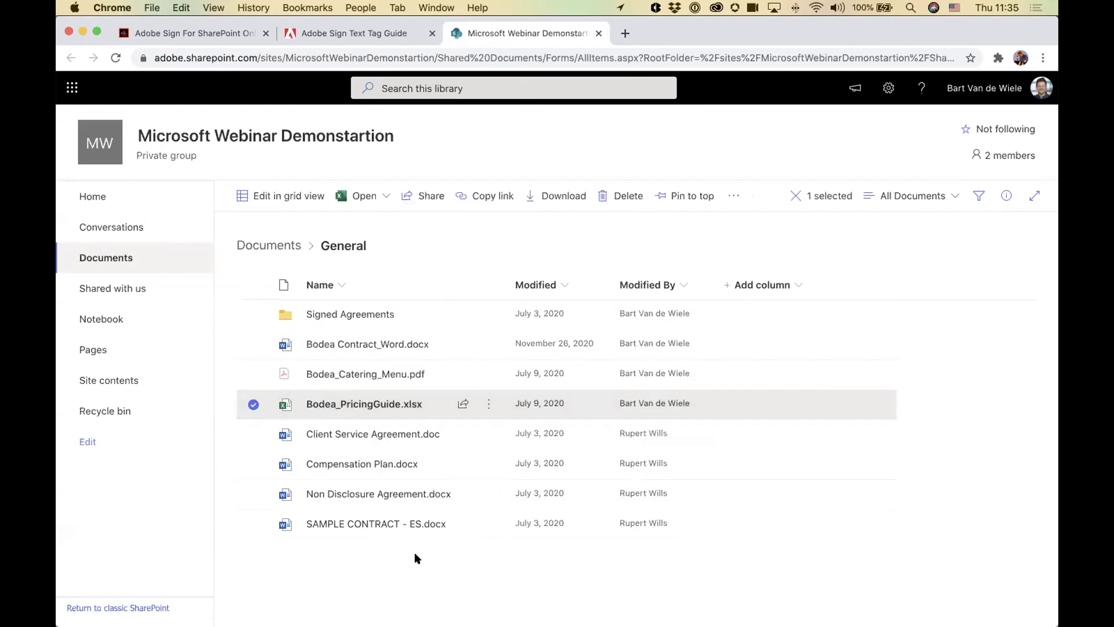
left_click(253, 344)
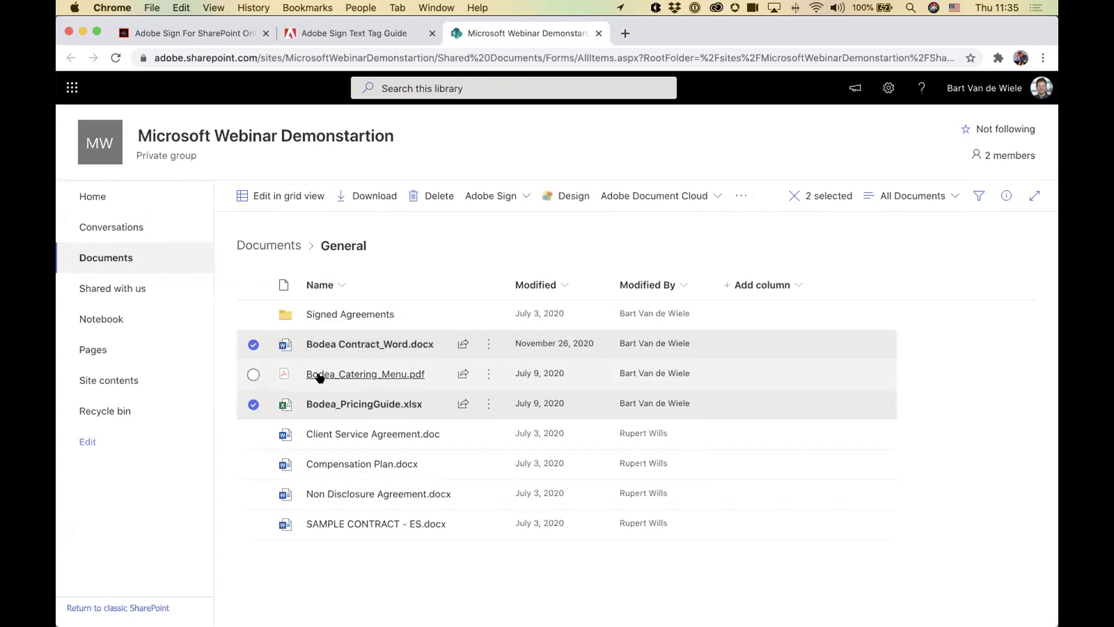
left_click(253, 374)
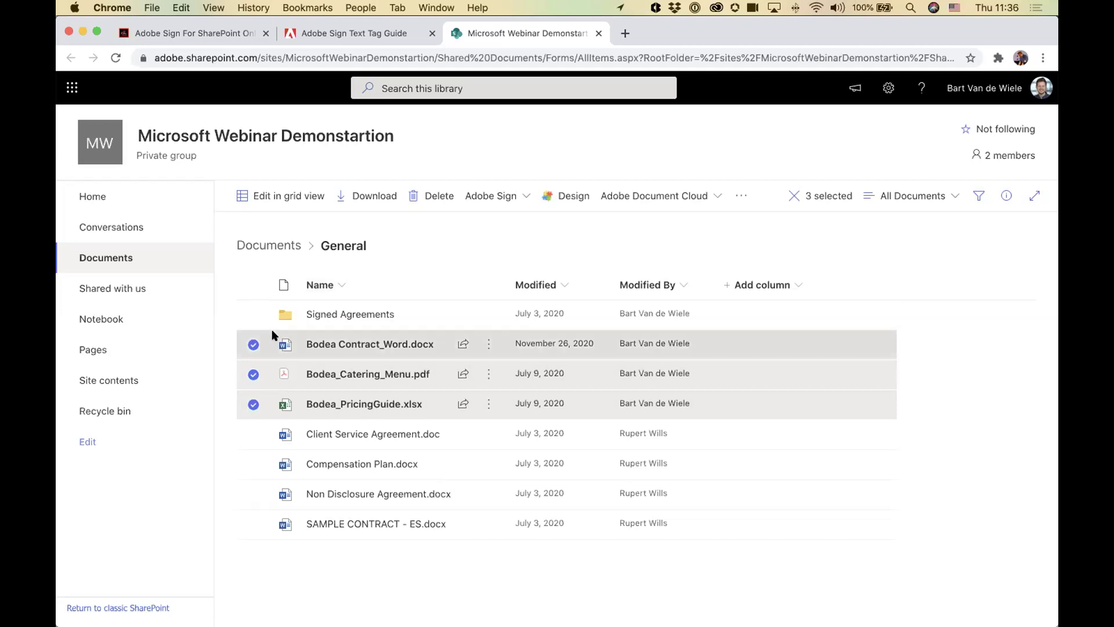
Step: Send the three selected Bodea files to Adobe Document Cloud's Combine Files
left_click(667, 194)
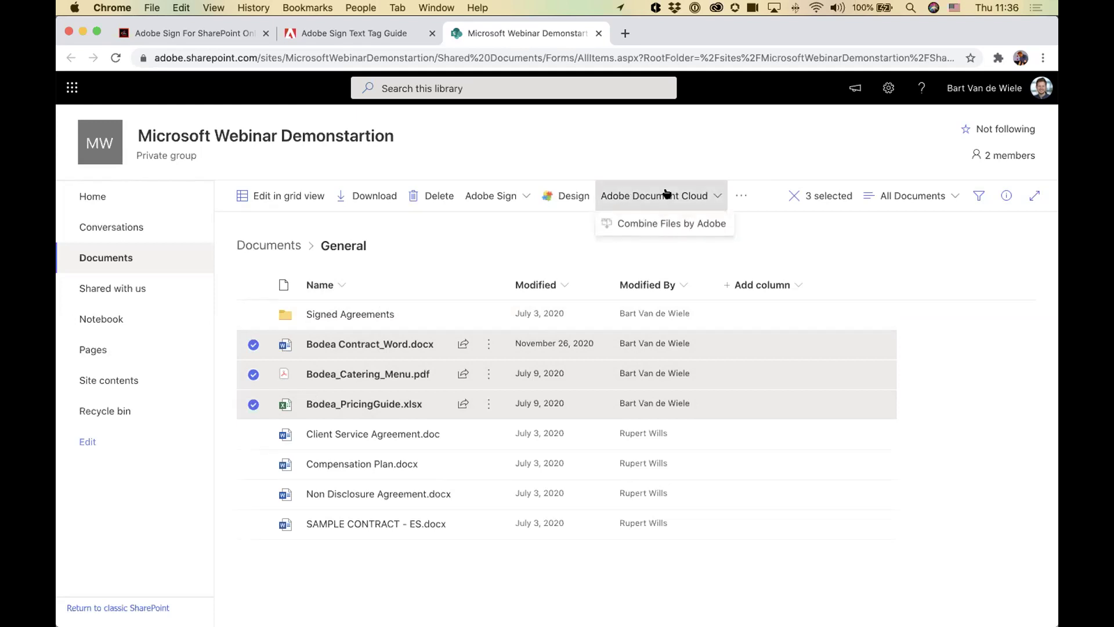
left_click(683, 224)
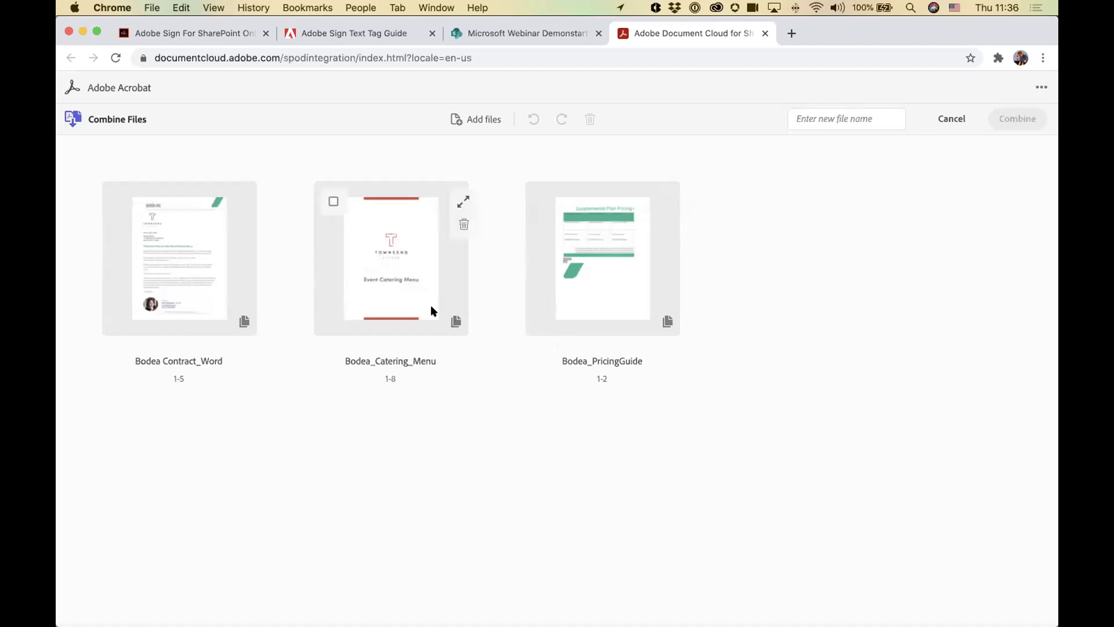
Step: Reorder the files as PricingGuide, Catering_Menu, then Contract_Word
left_click(464, 201)
scroll(504, 302, "down", 5)
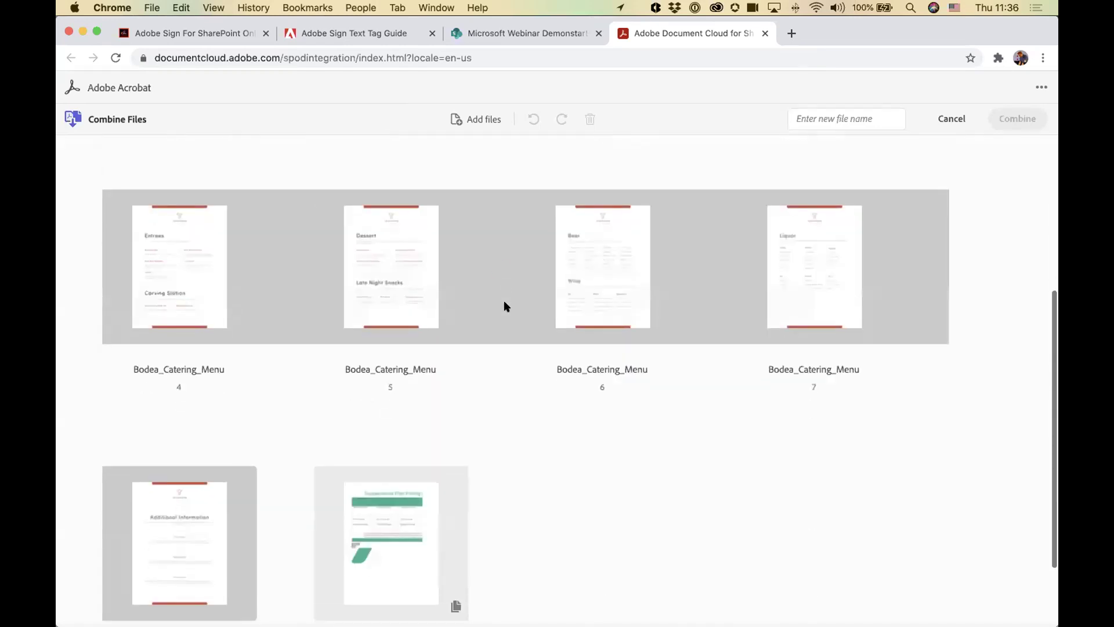
scroll(504, 304, "down", 2)
scroll(472, 395, "up", 6)
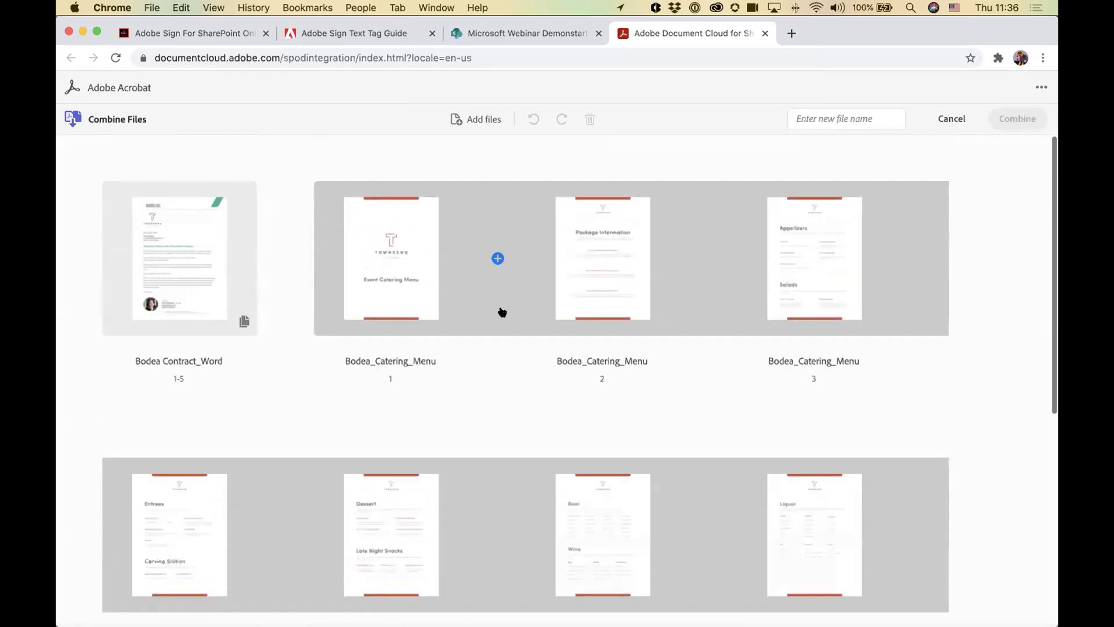
left_click_drag(612, 246, 487, 177)
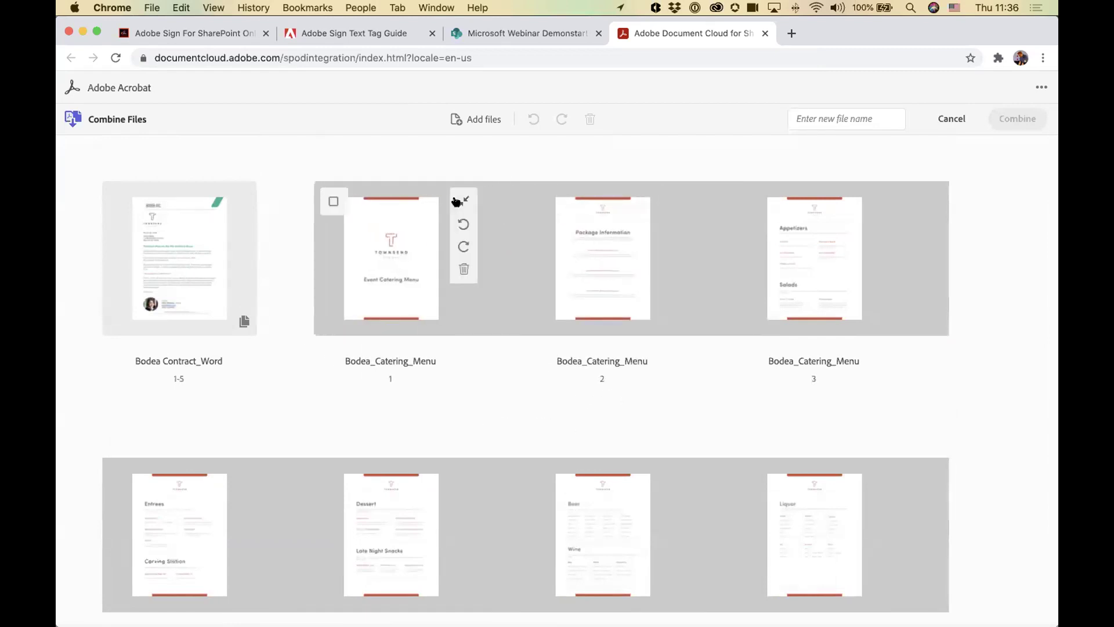
left_click(456, 202)
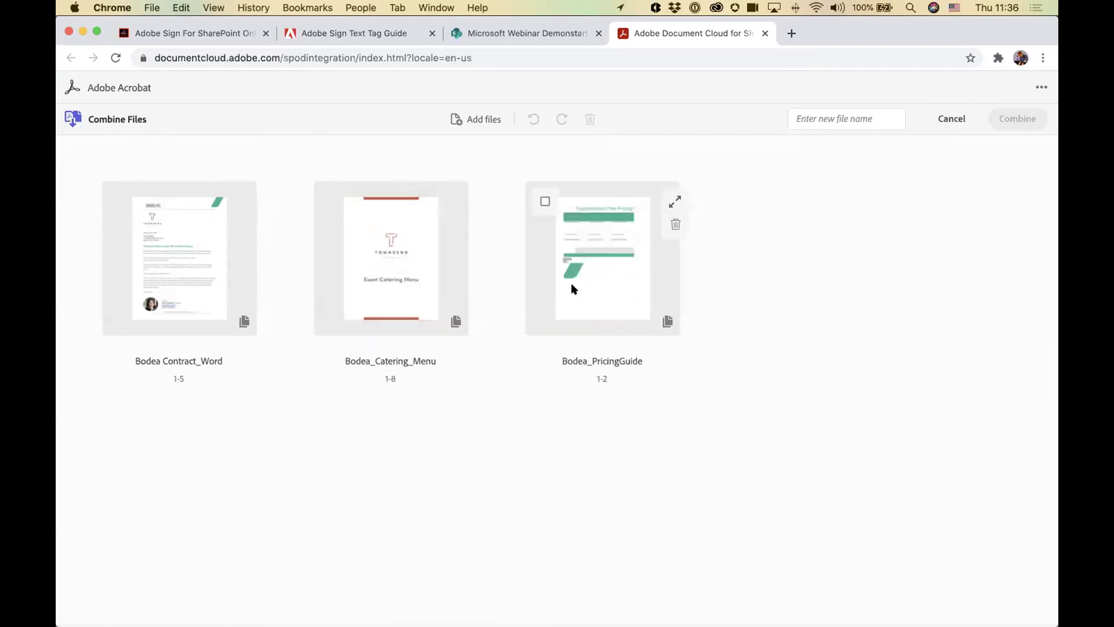
left_click_drag(599, 241, 174, 279)
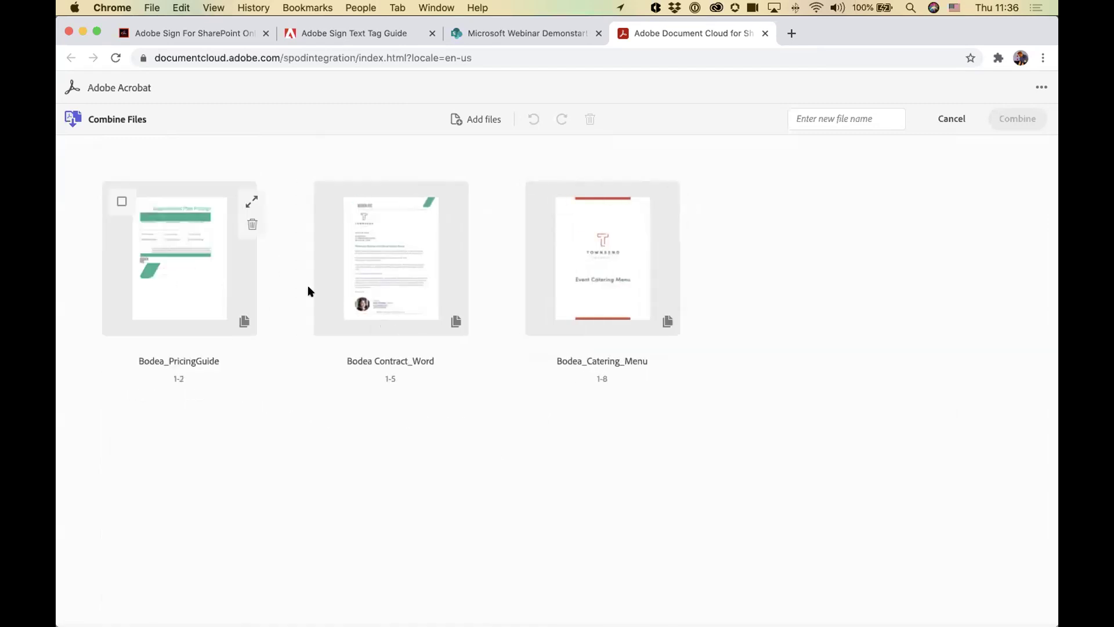
left_click_drag(627, 242, 362, 261)
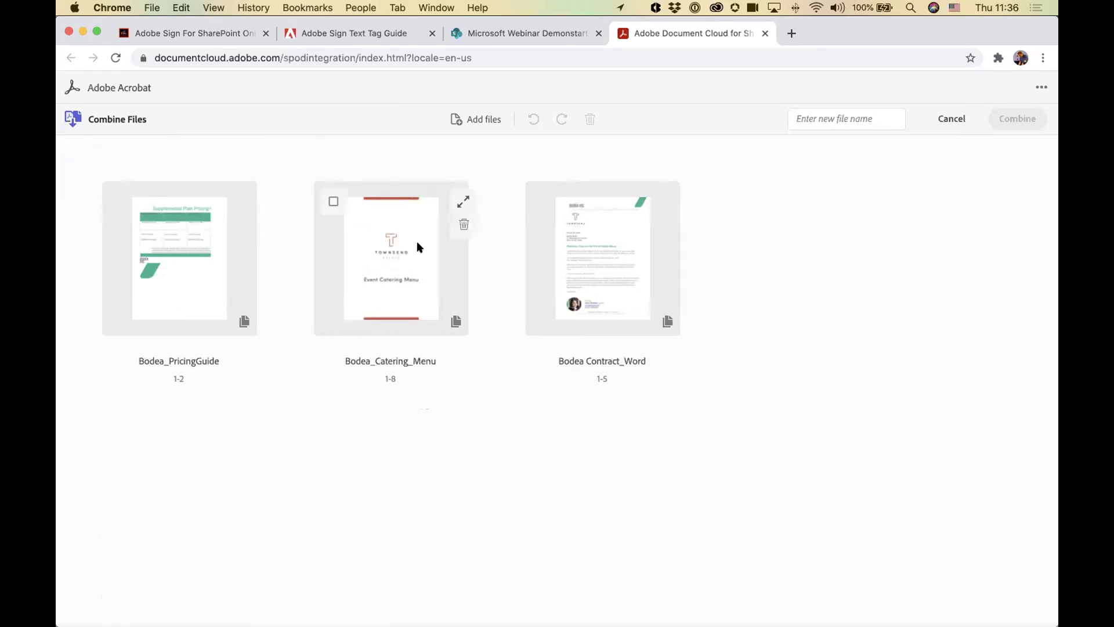
Step: Name the combined file 'Package' and combine the three files
left_click(865, 117)
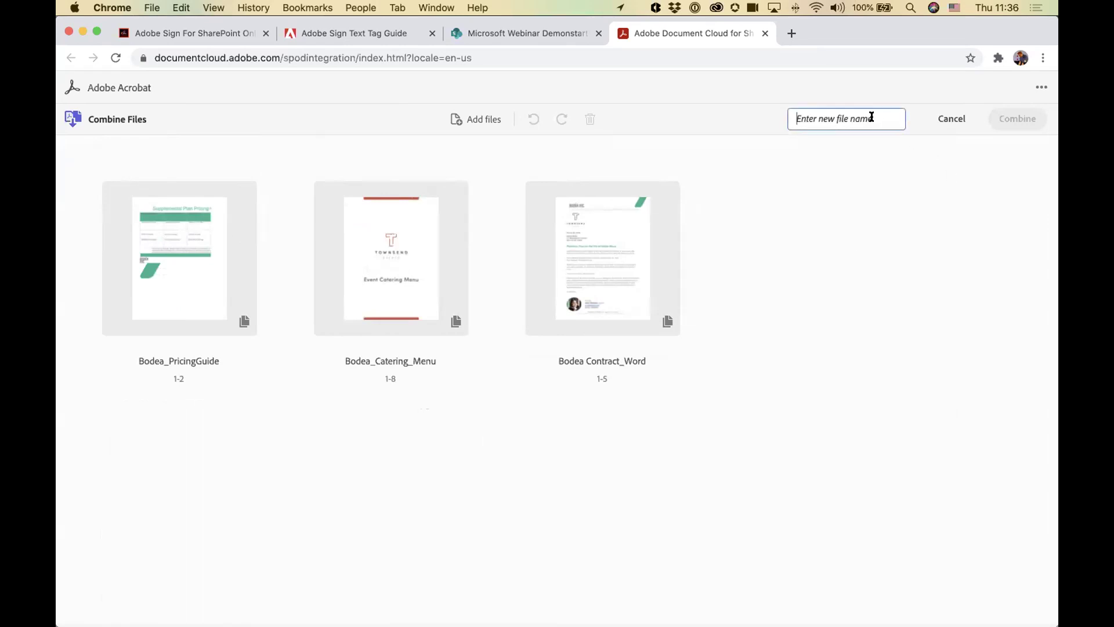
type("Package")
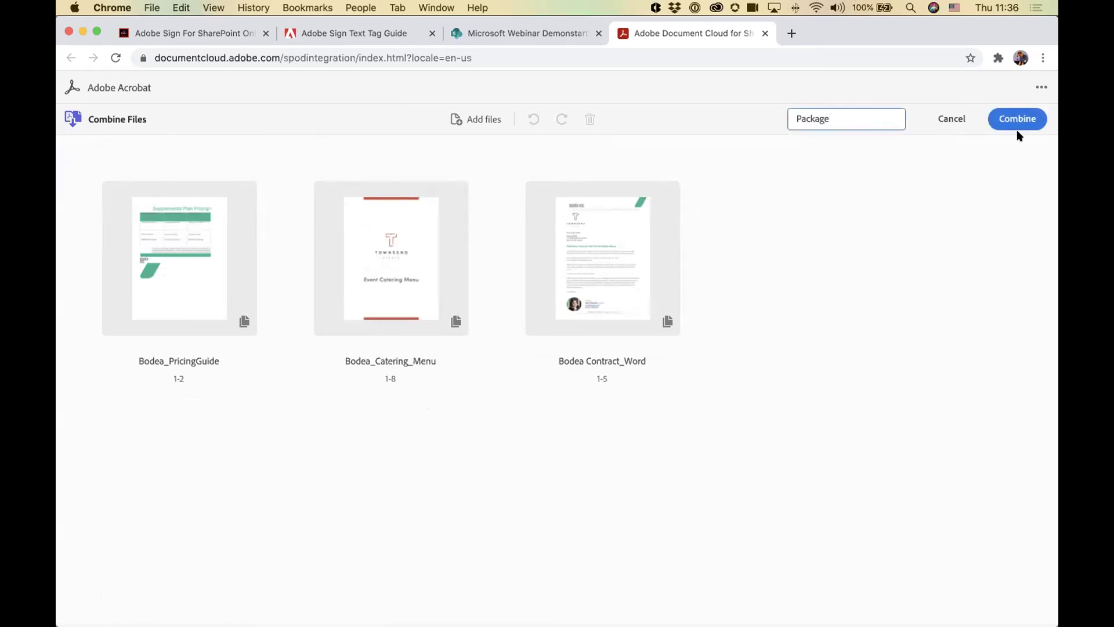
left_click(1015, 119)
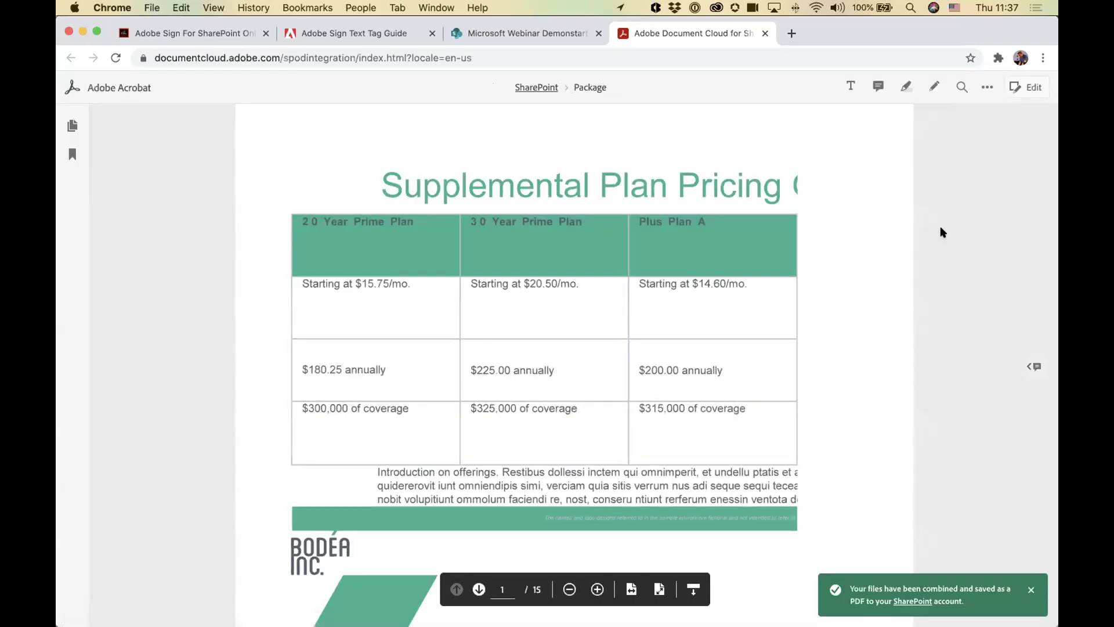
Step: Review the 15-page Package PDF's thumbnails and bookmarks, then return to the SharePoint library
scroll(561, 295, "down", 15)
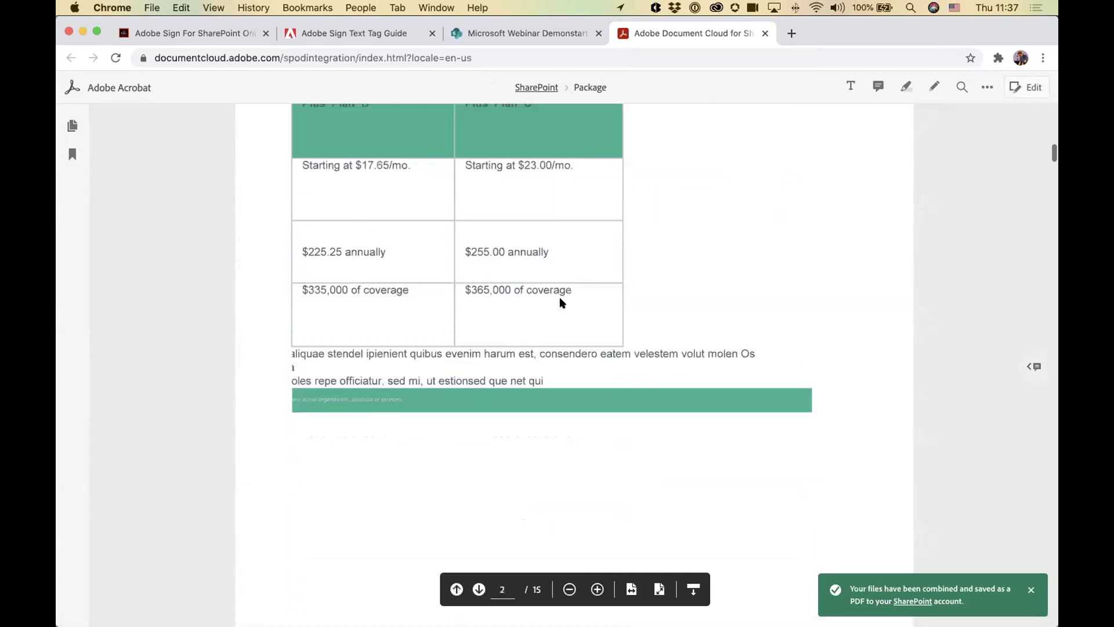
scroll(561, 302, "down", 15)
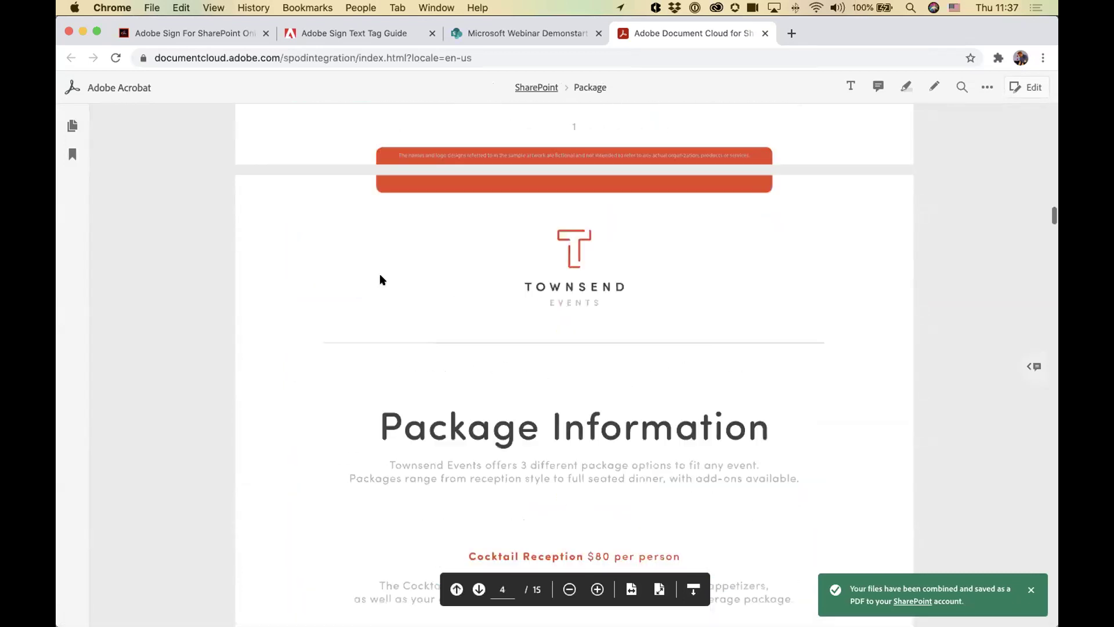
left_click(71, 126)
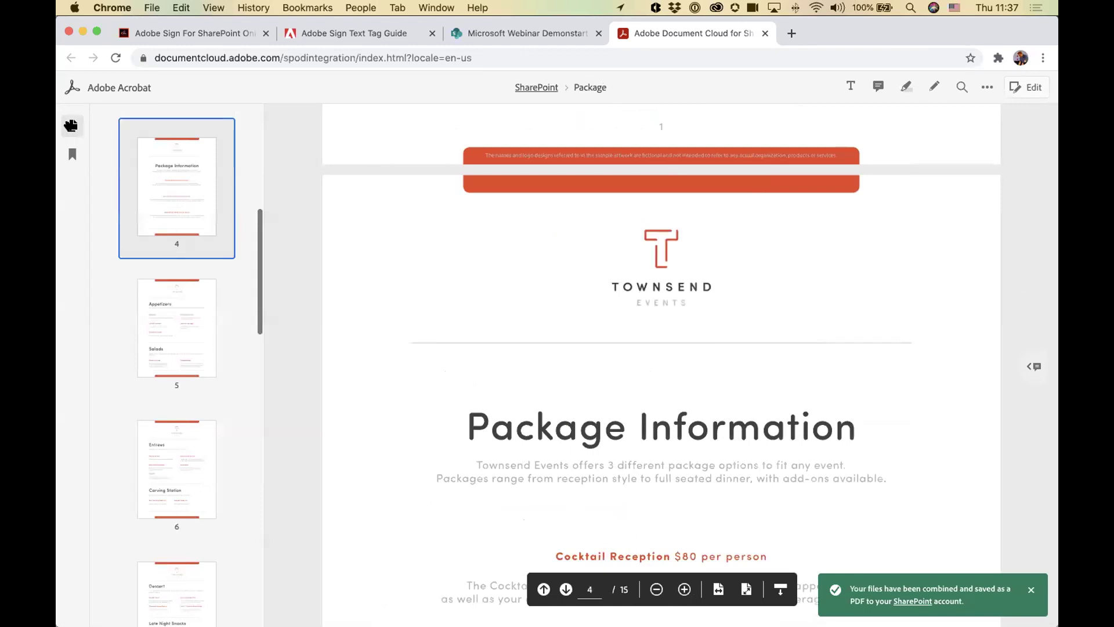
scroll(219, 311, "down", 10)
left_click(71, 154)
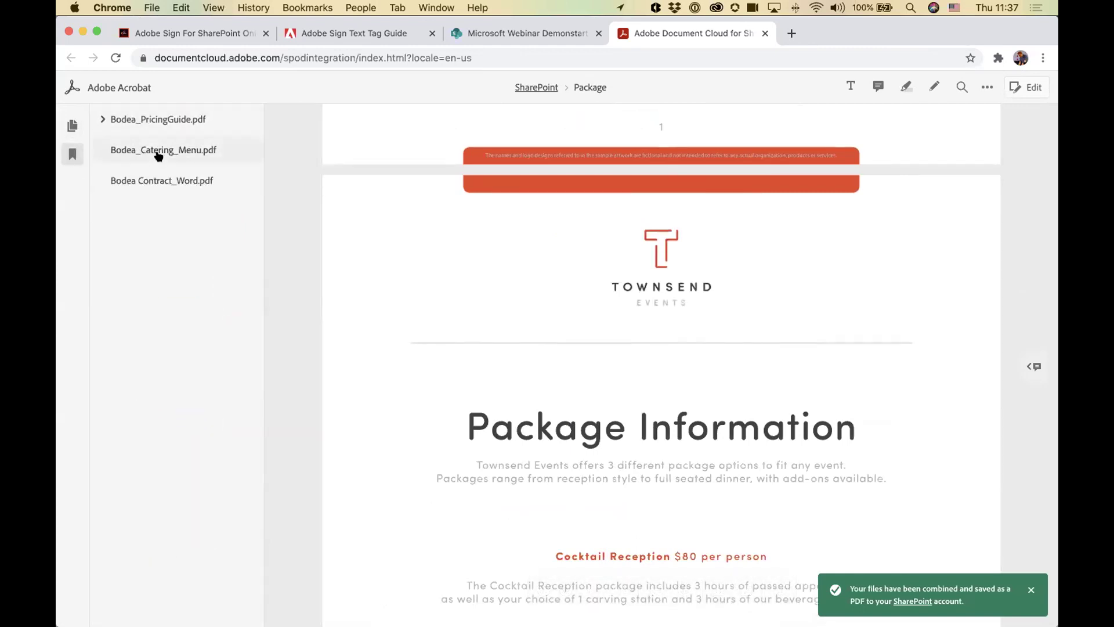
left_click(72, 154)
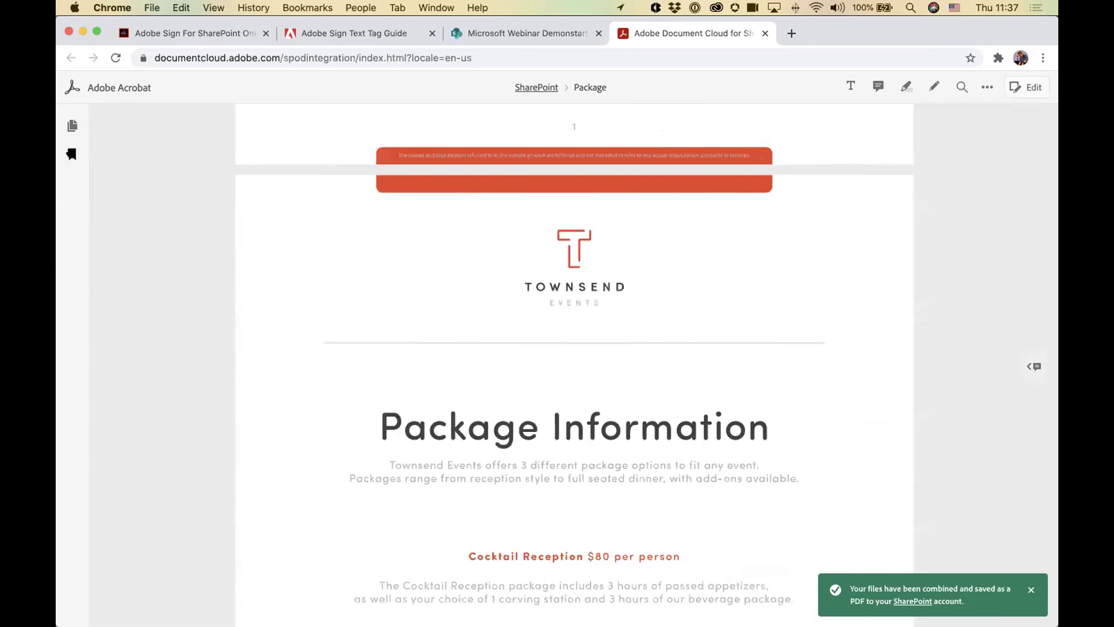
left_click(534, 87)
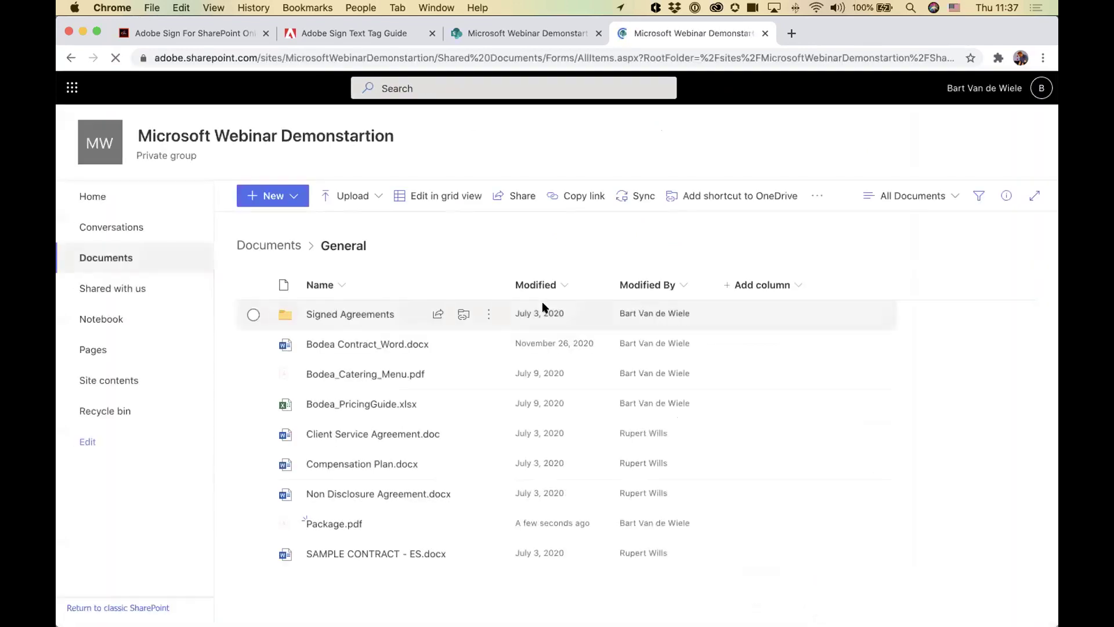
Step: Send Package.pdf from the General library to Adobe Sign's Send For Signature form
mouse_move(332, 524)
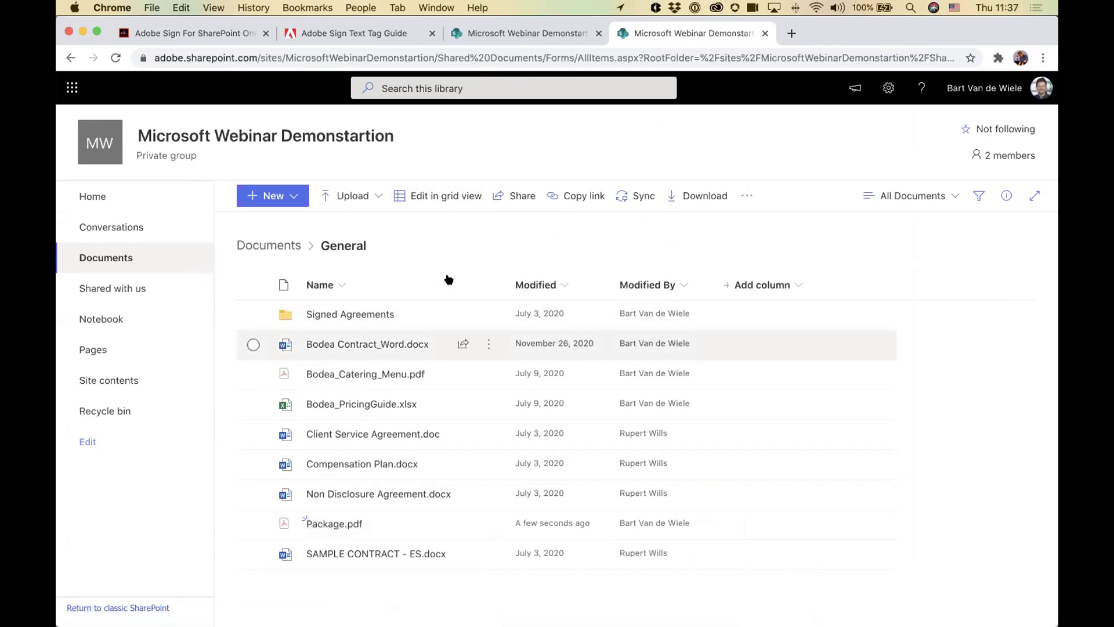
left_click(253, 524)
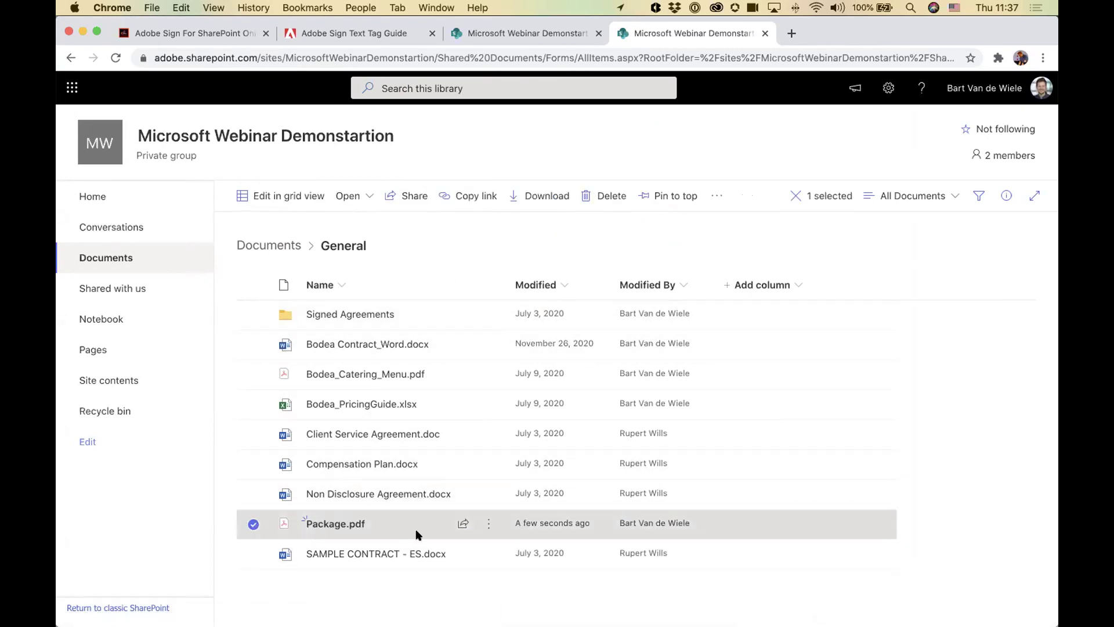
left_click(717, 197)
mouse_move(758, 253)
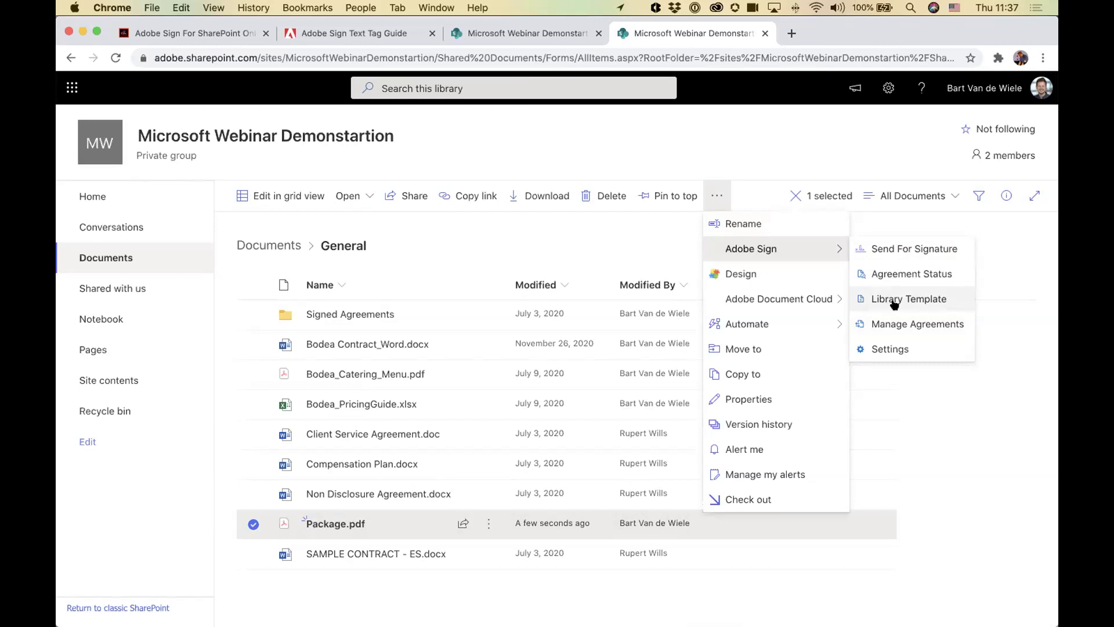
left_click(903, 250)
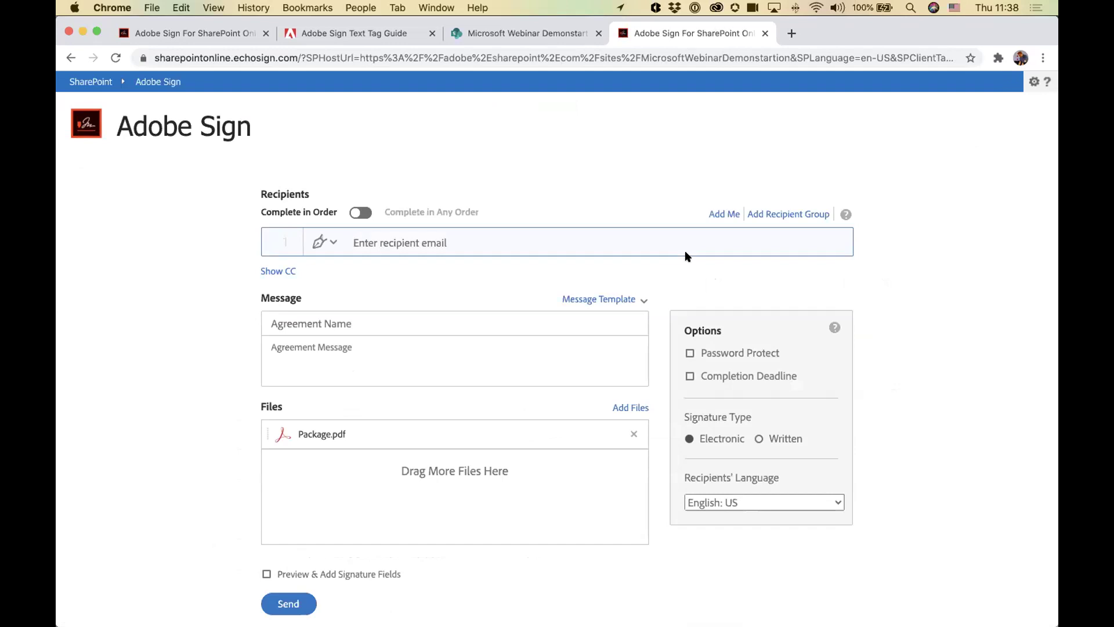
Step: Add the demo recipient's email as first signer and set a completion deadline of 02/06/2021 11:37 AM
type("johndemo")
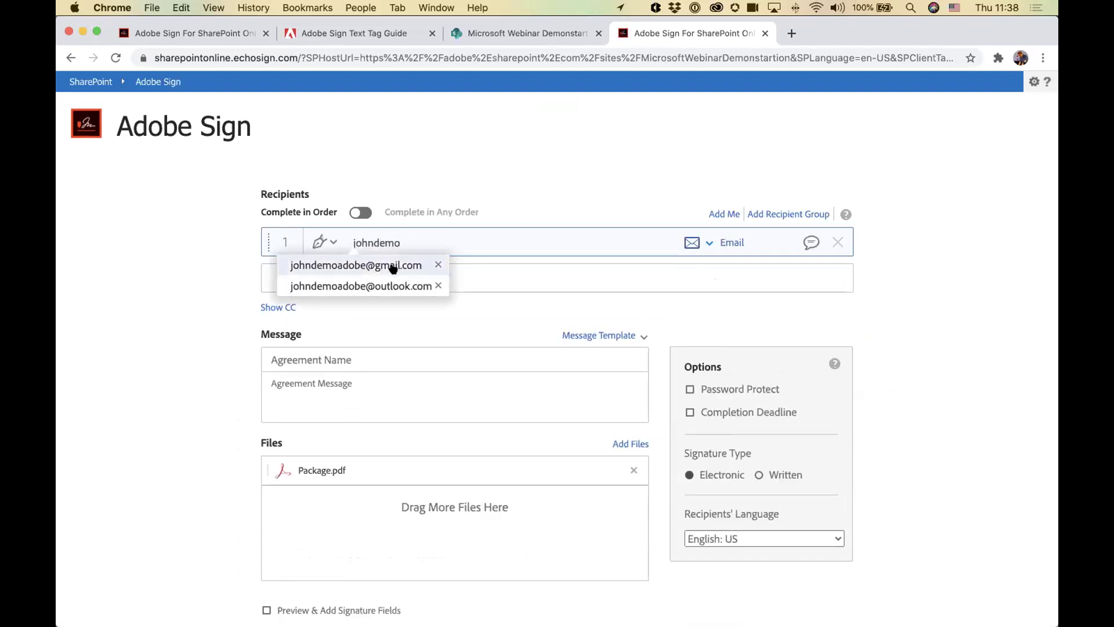
left_click(395, 265)
scroll(123, 286, "down", 1)
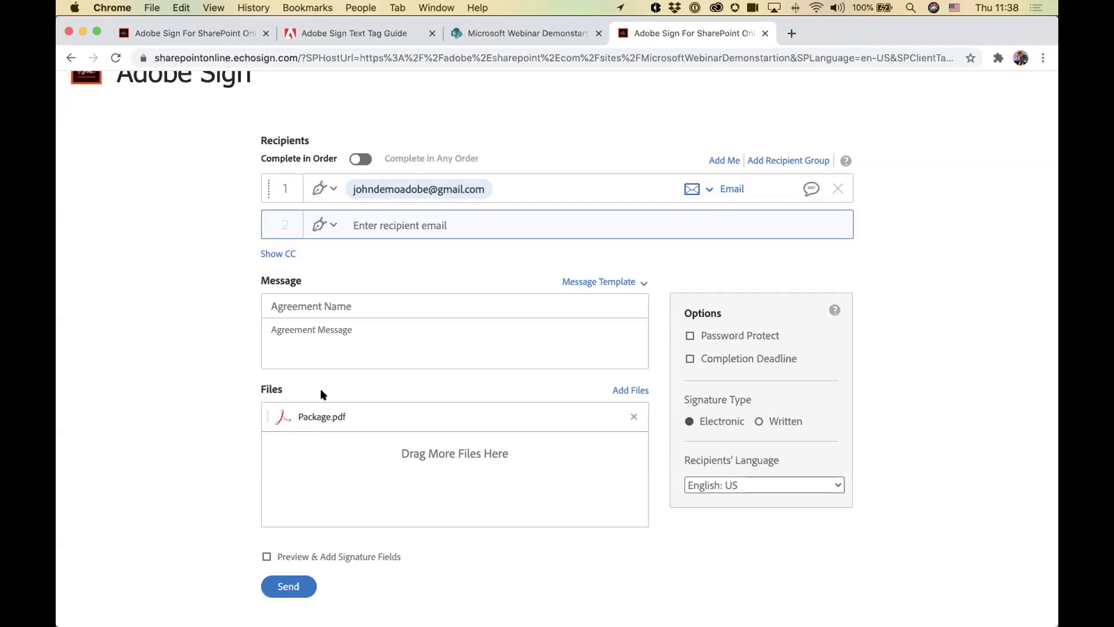
scroll(305, 332, "down", 3)
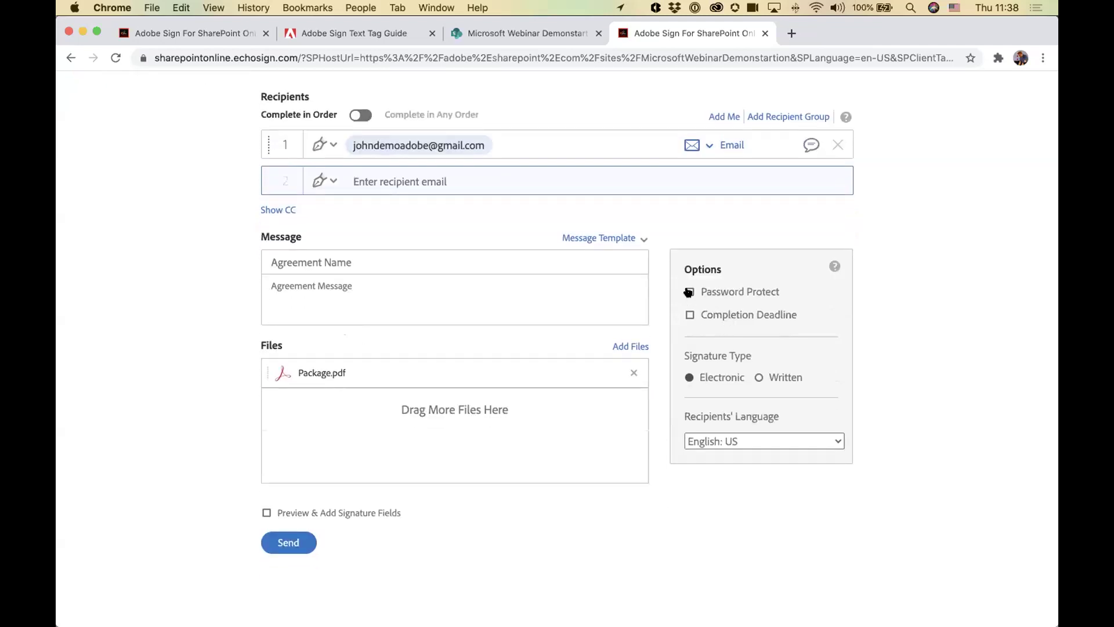
left_click(689, 315)
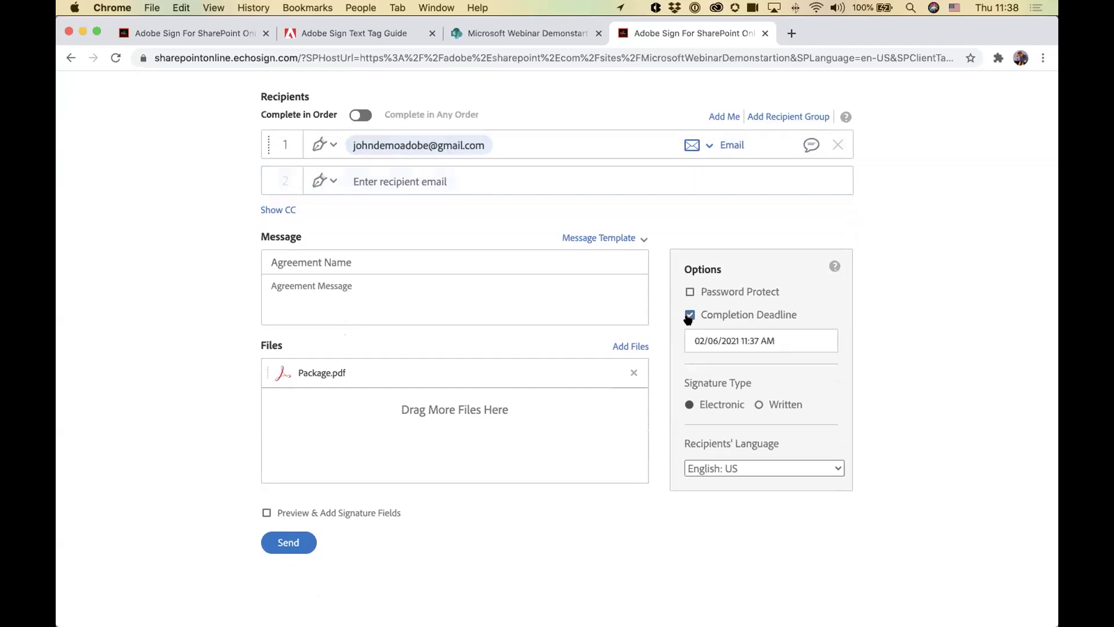
scroll(879, 335, "down", 1)
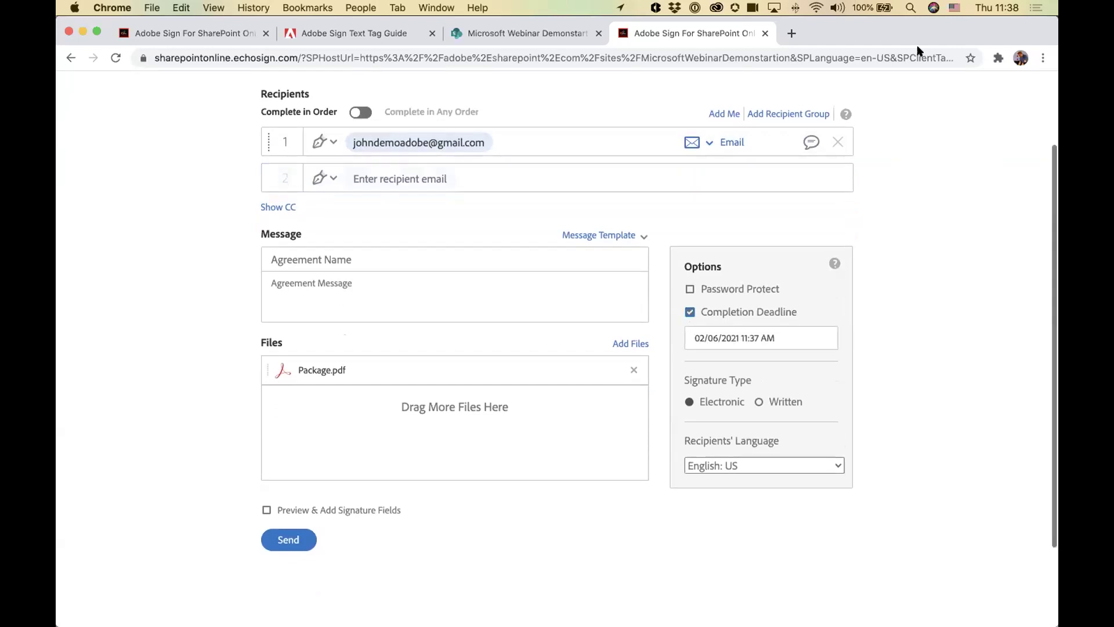
left_click(997, 8)
left_click(997, 7)
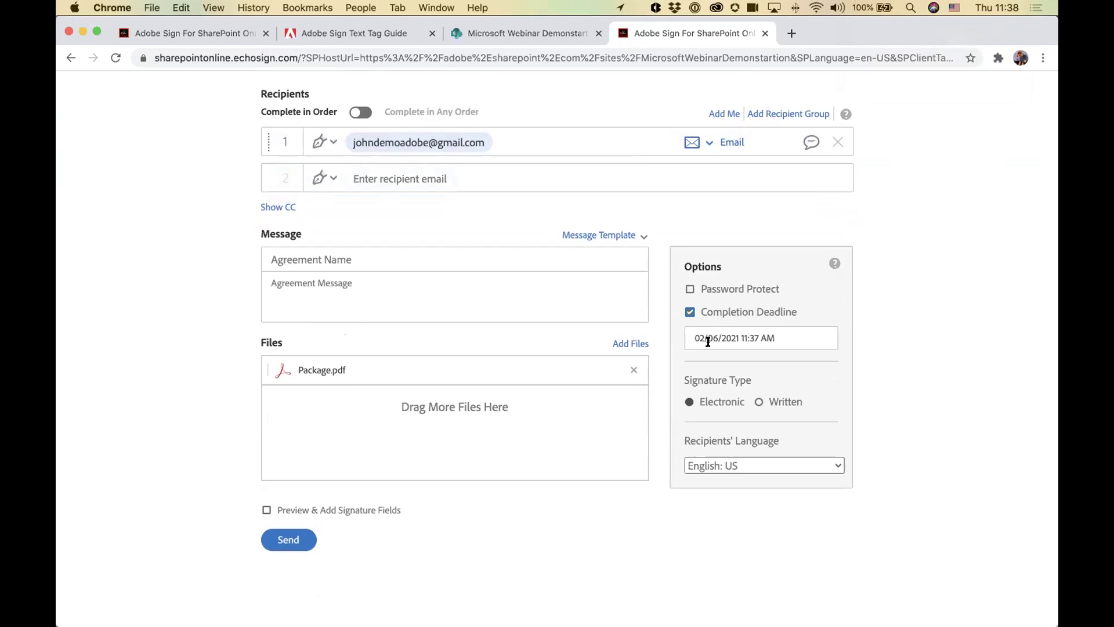
Step: Leave the recipients' language at English: US and review the recipient's authentication options
scroll(847, 342, "down", 1)
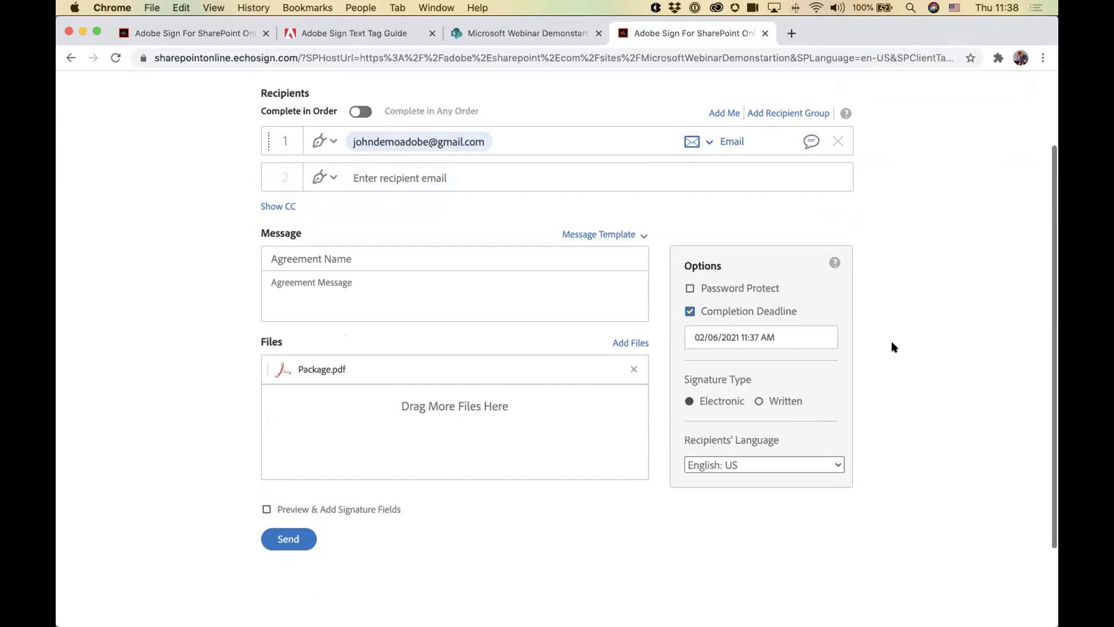
left_click(723, 467)
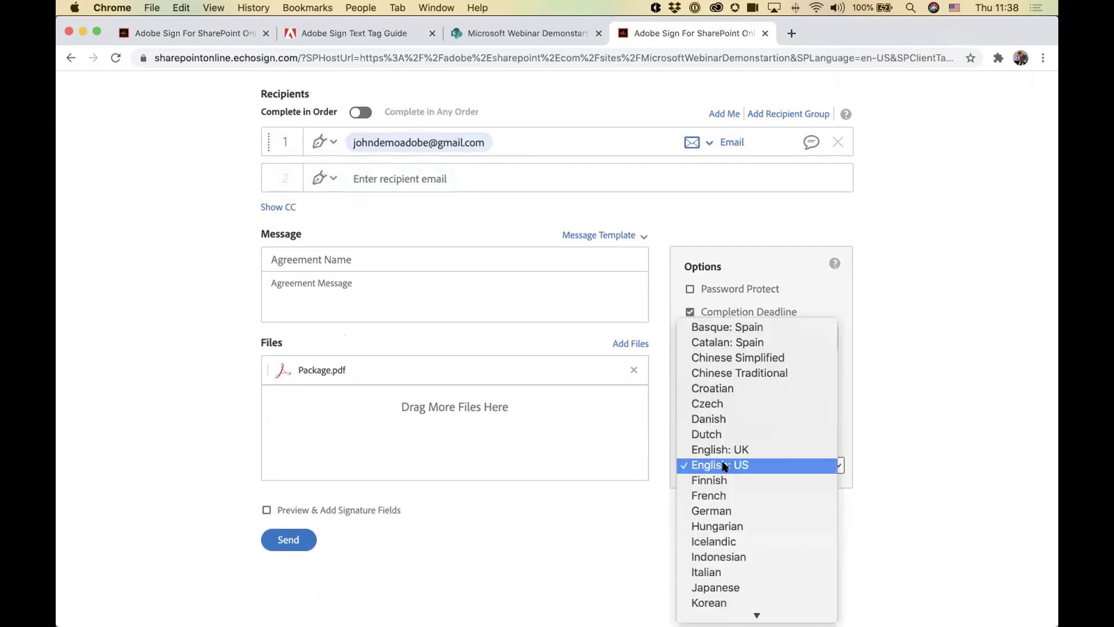
scroll(724, 466, "down", 5)
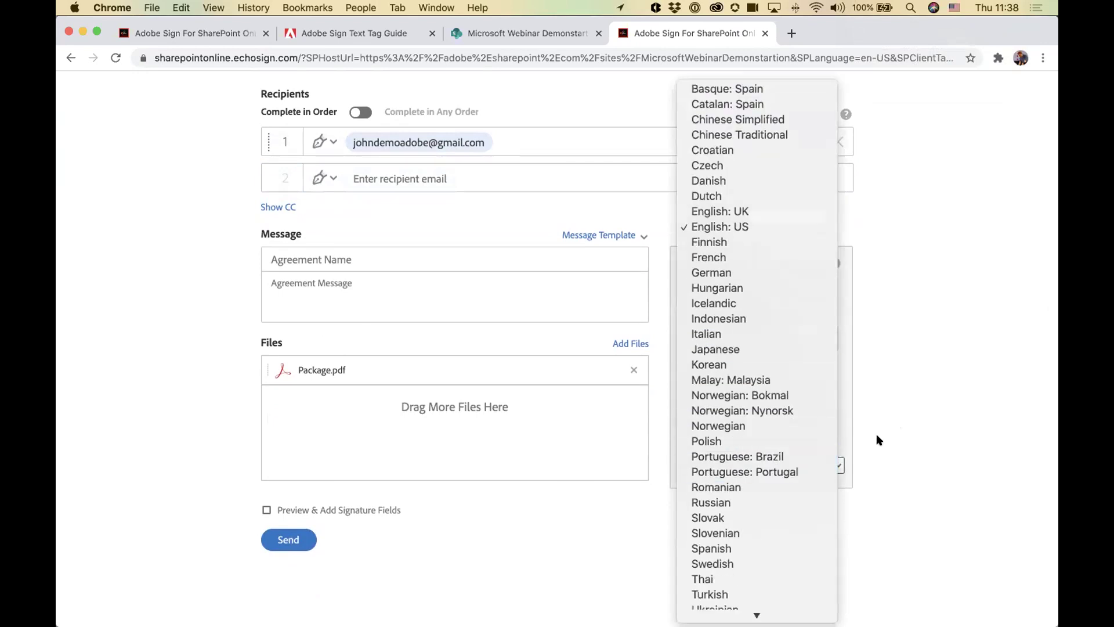
left_click(912, 429)
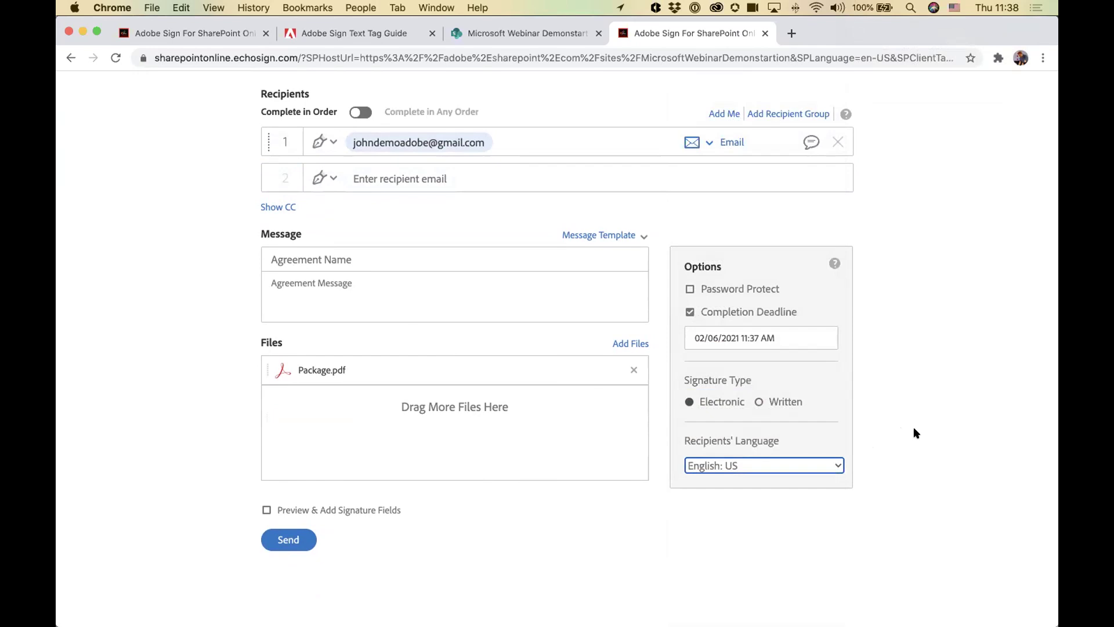
left_click(909, 441)
scroll(906, 439, "up", 3)
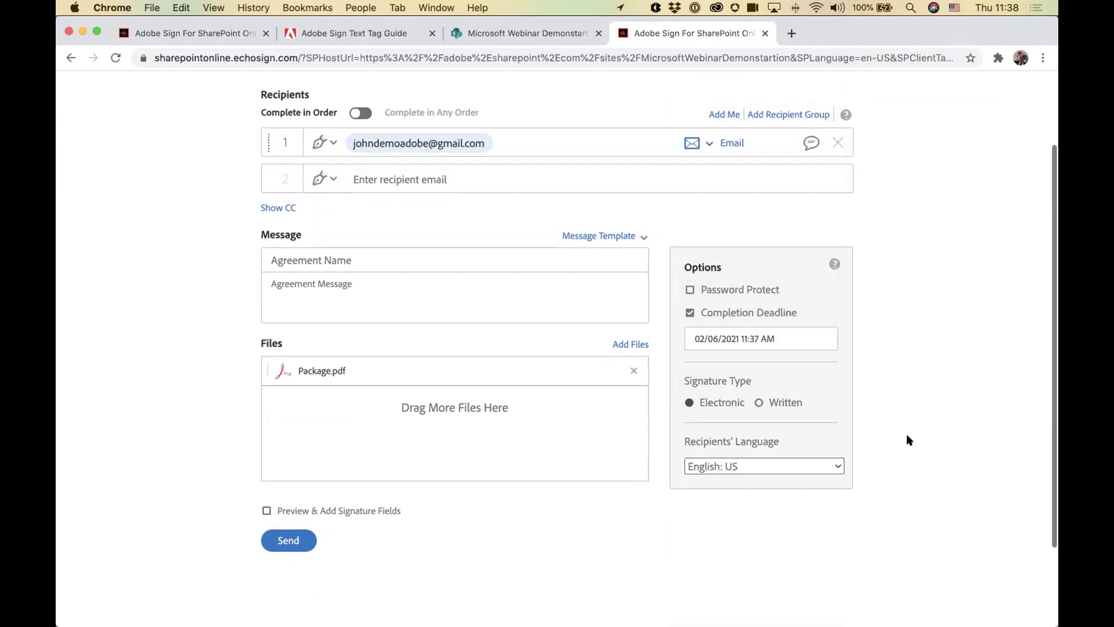
left_click(707, 243)
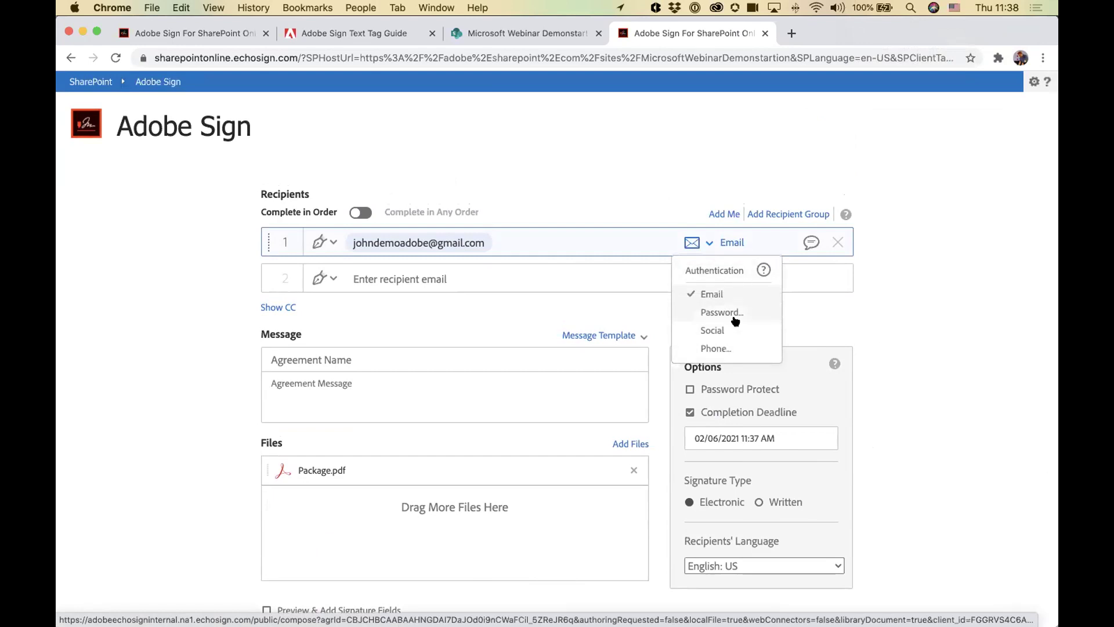
Step: Choose Phone authentication for the first recipient, keeping the +1 (United States) country code
left_click(750, 350)
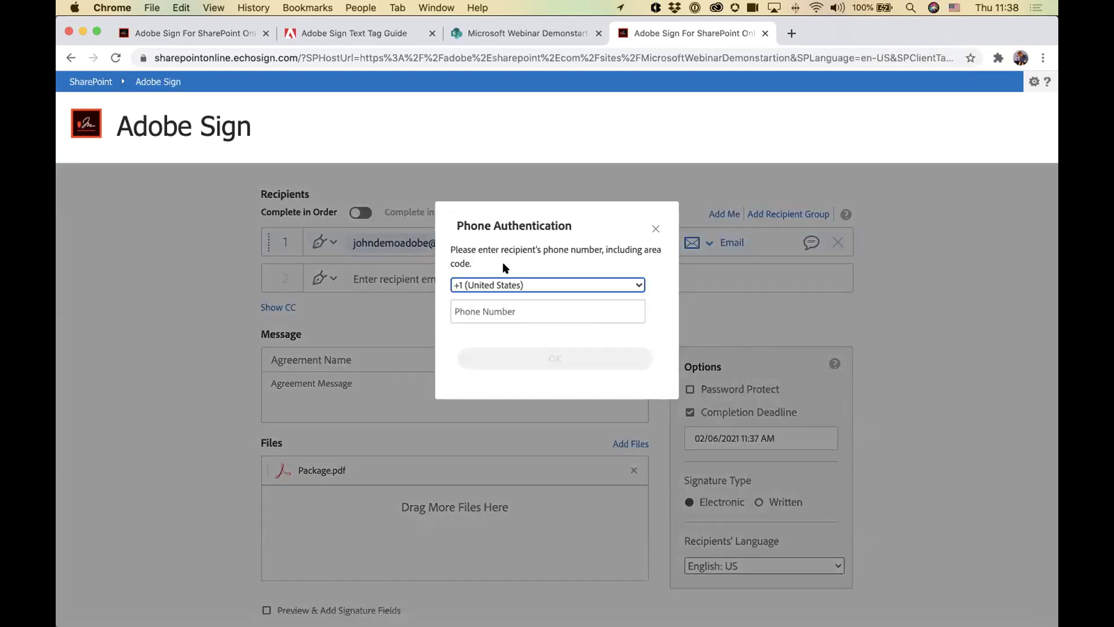
left_click(485, 285)
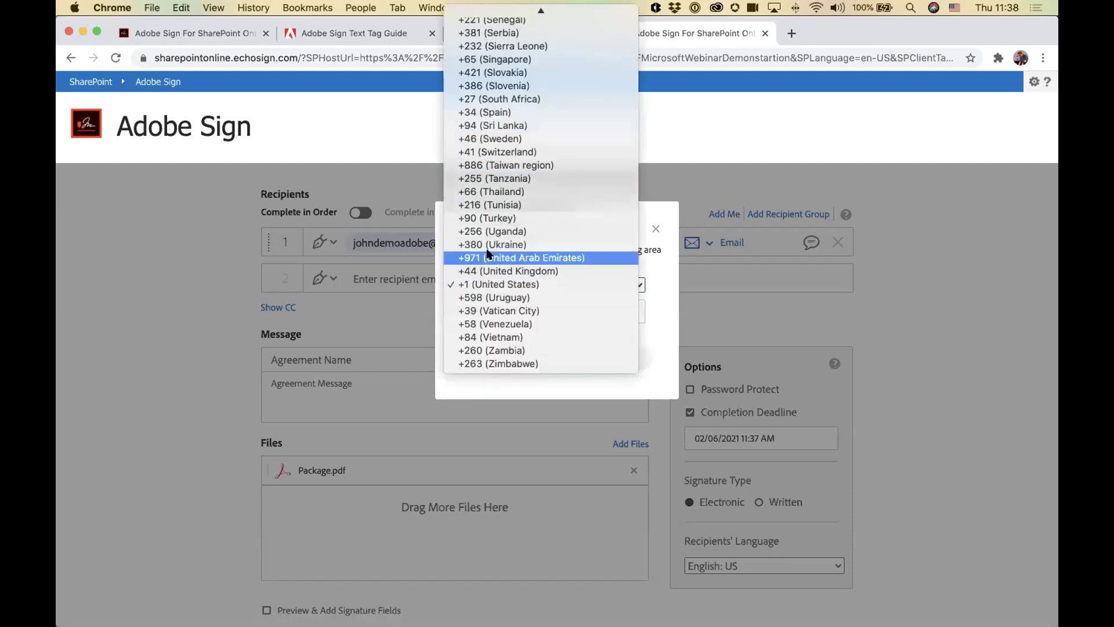
left_click(499, 285)
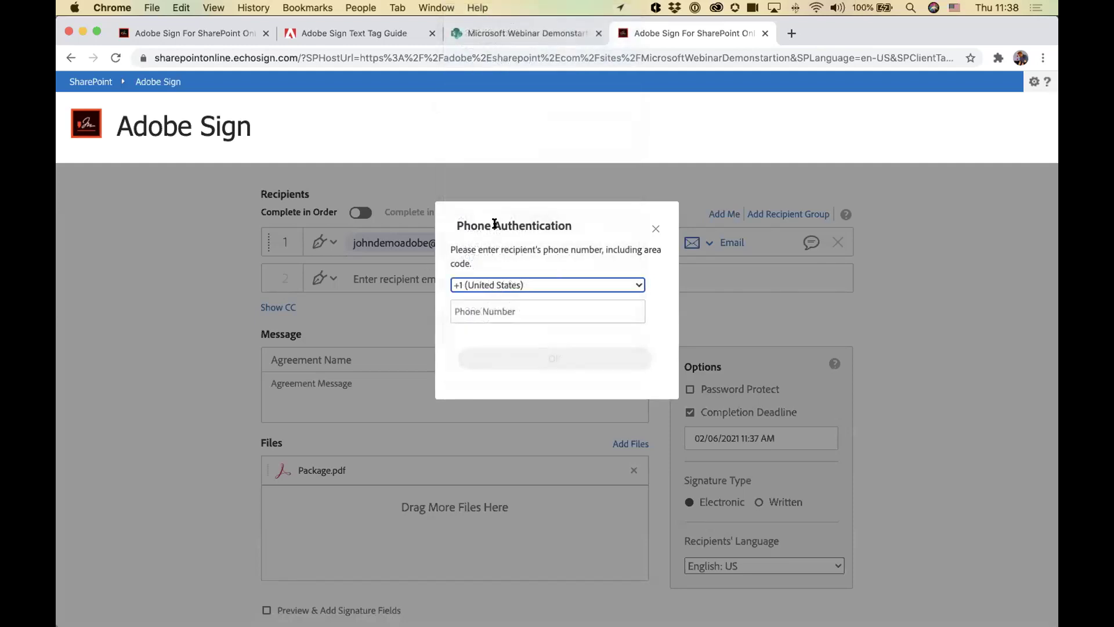
left_click(485, 309)
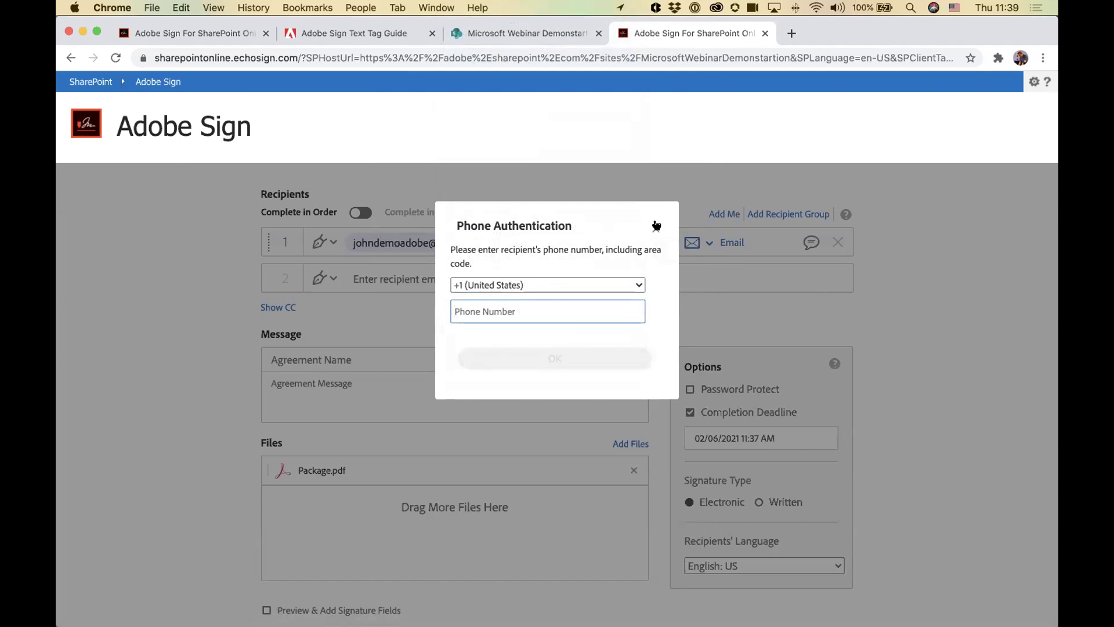
left_click(655, 225)
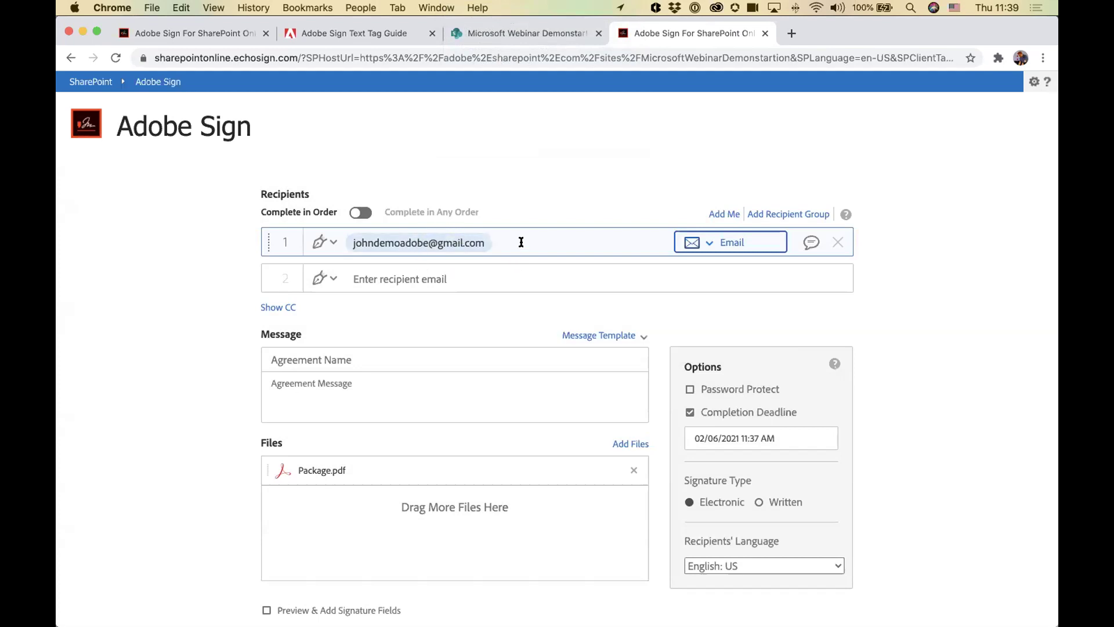
Step: Enable Preview & Add Signature Fields and continue to Package.pdf's field editor
left_click(295, 292)
scroll(296, 292, "down", 1)
scroll(296, 291, "down", 5)
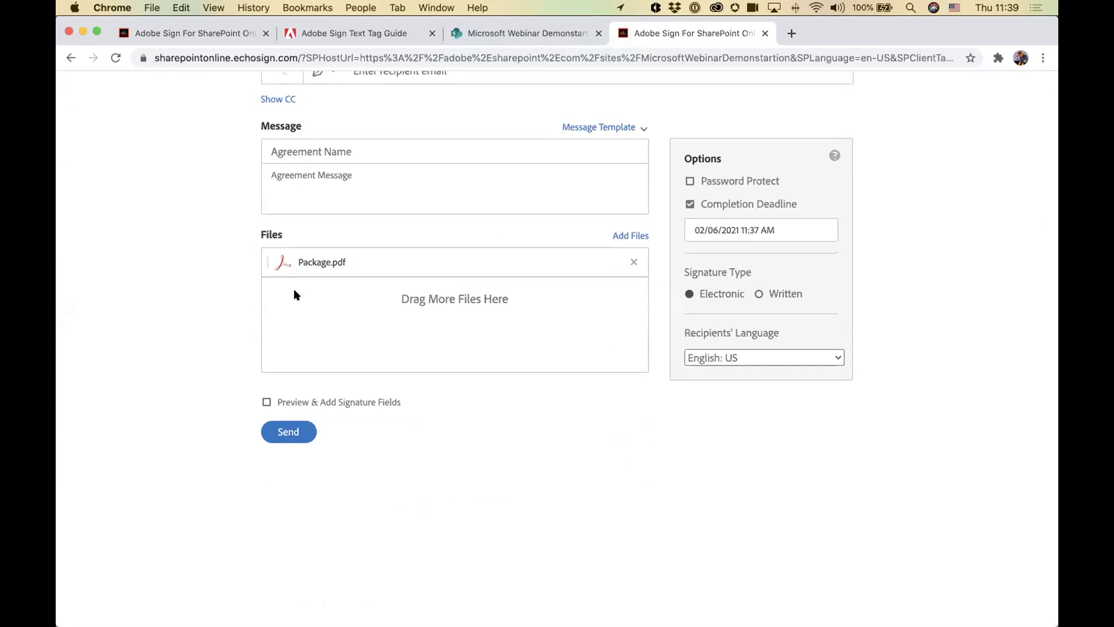
left_click(264, 403)
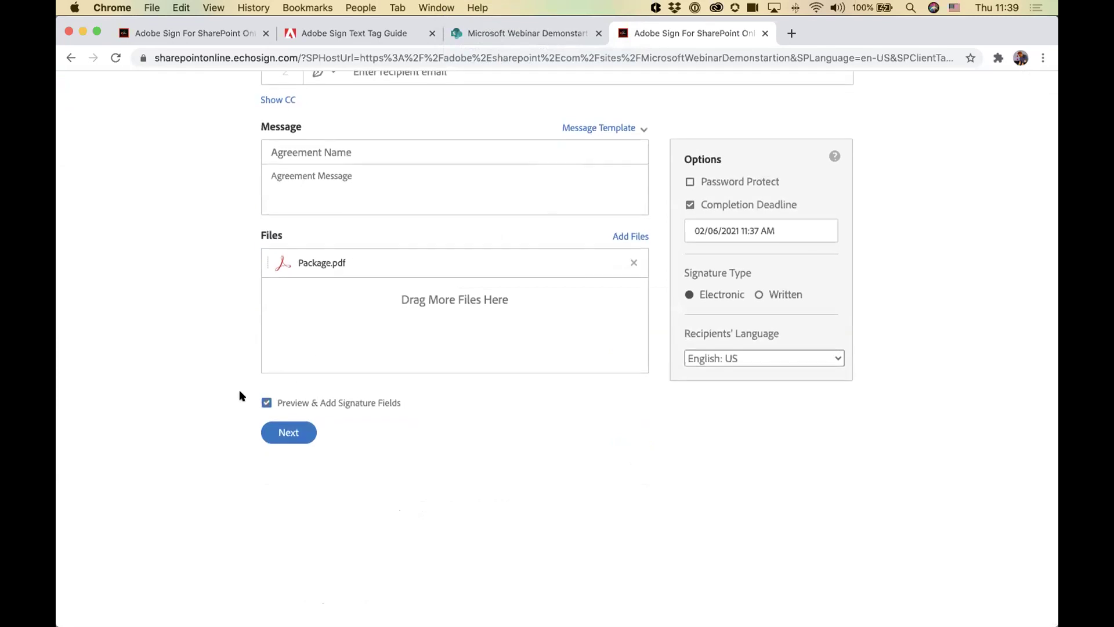
key("Return")
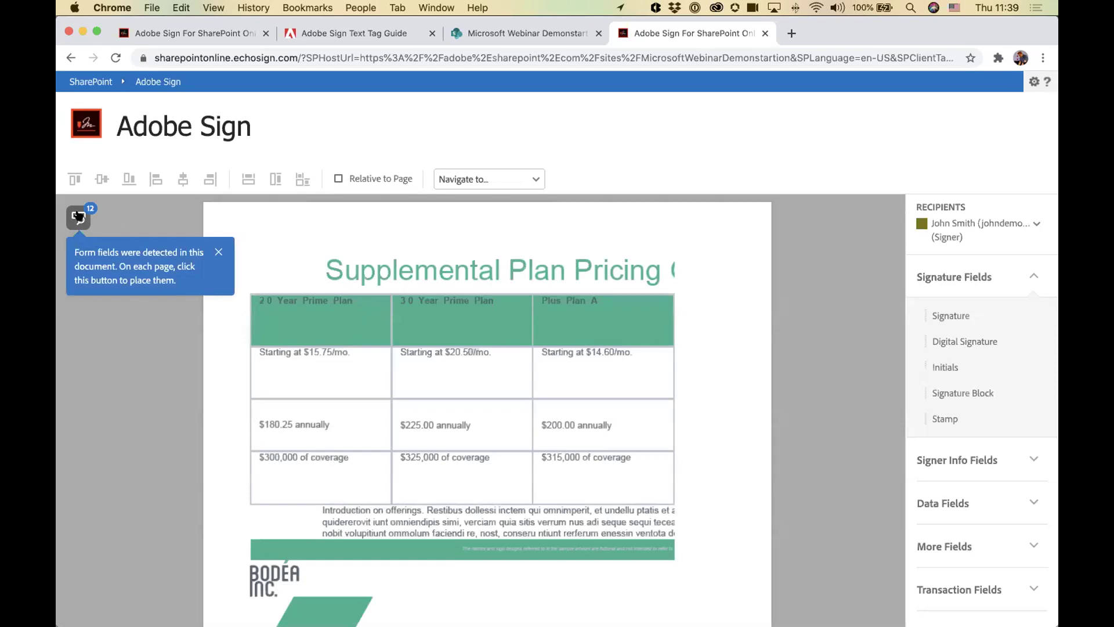
Step: Place the detected form fields on the pricing table and delete the unwanted header-row fields
left_click(79, 217)
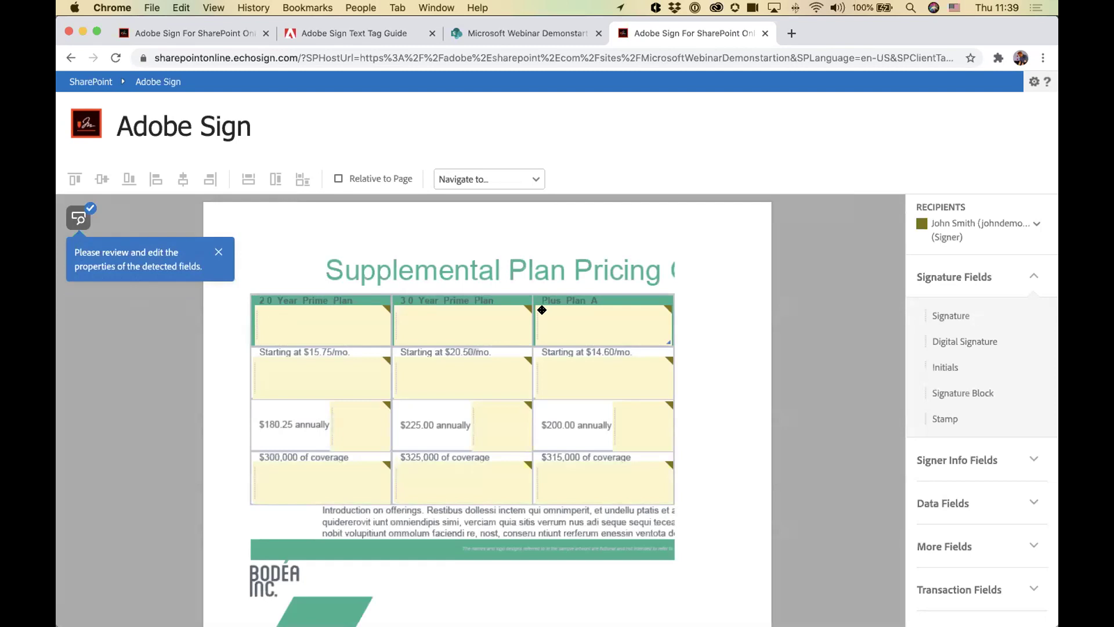
left_click(328, 325)
key("Delete")
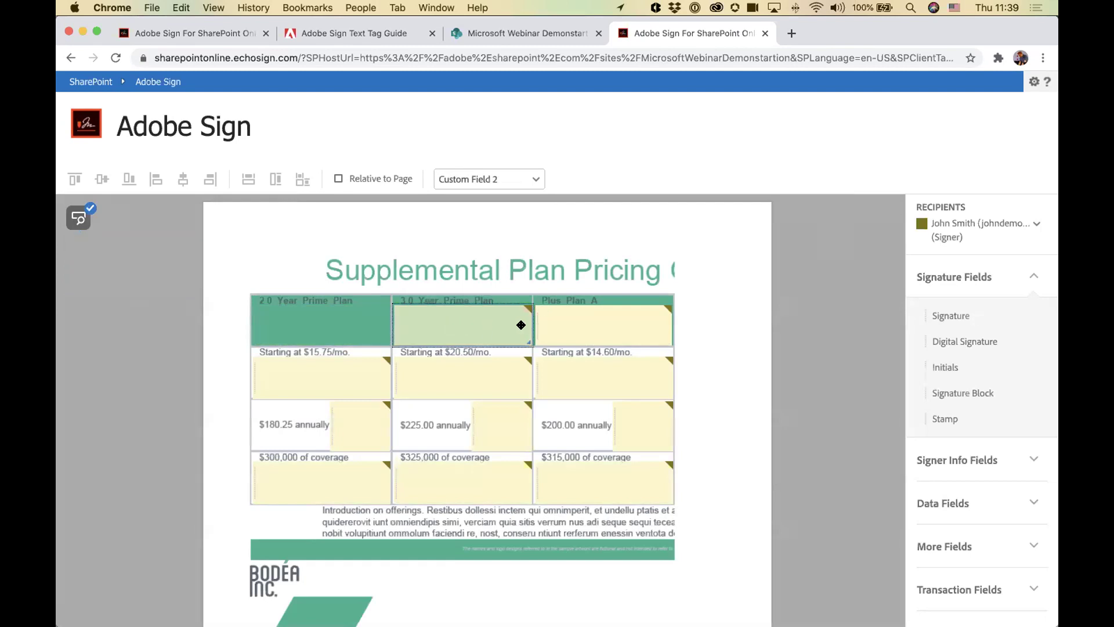
key("Delete")
key("Delete")
left_click(596, 373)
key("Delete")
Step: Delete the unwanted Starting at and annually price fields, then move to the final page 15
left_click(458, 379)
key("Delete")
left_click(311, 377)
key("Delete")
left_click(353, 420)
key("Delete")
key("Delete")
left_click(613, 431)
key("Delete")
scroll(491, 425, "down", 10)
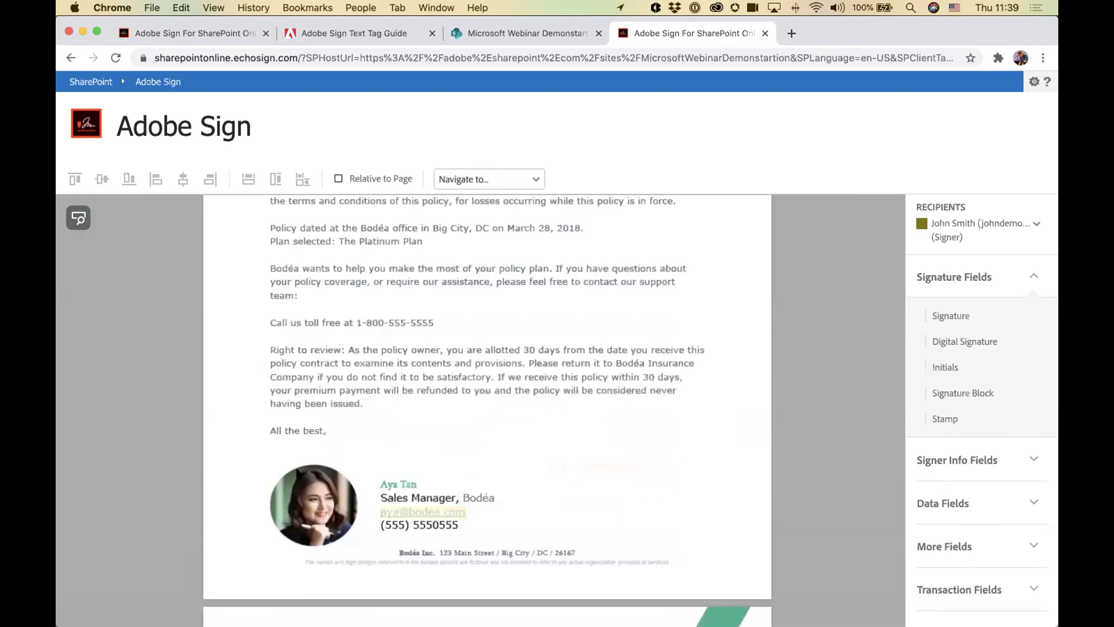
scroll(491, 426, "down", 1)
scroll(477, 457, "down", 15)
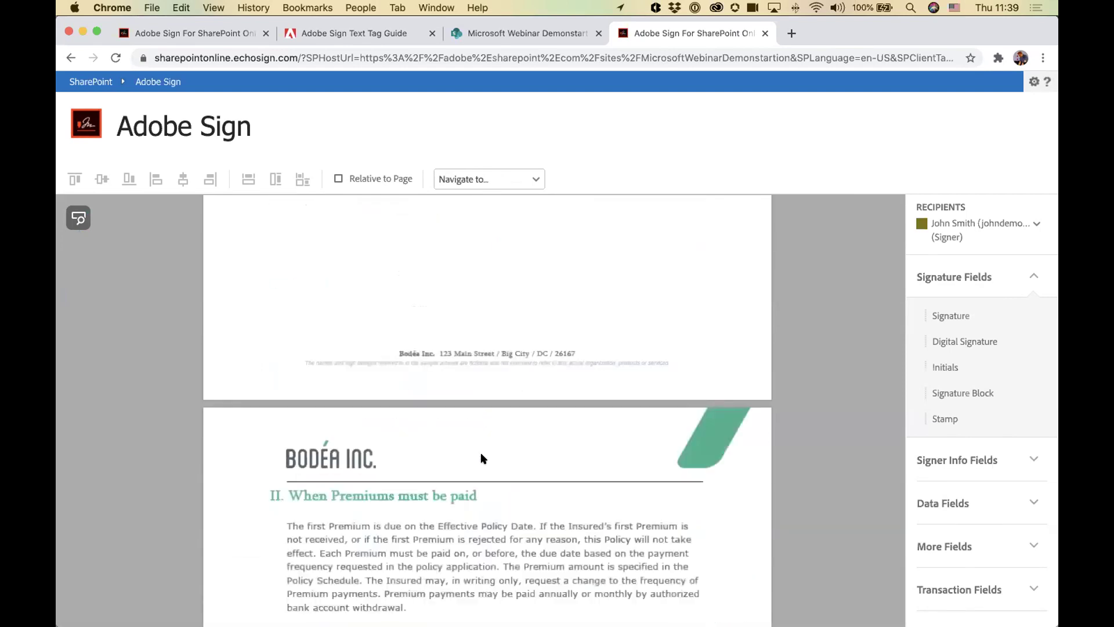
scroll(480, 457, "down", 4)
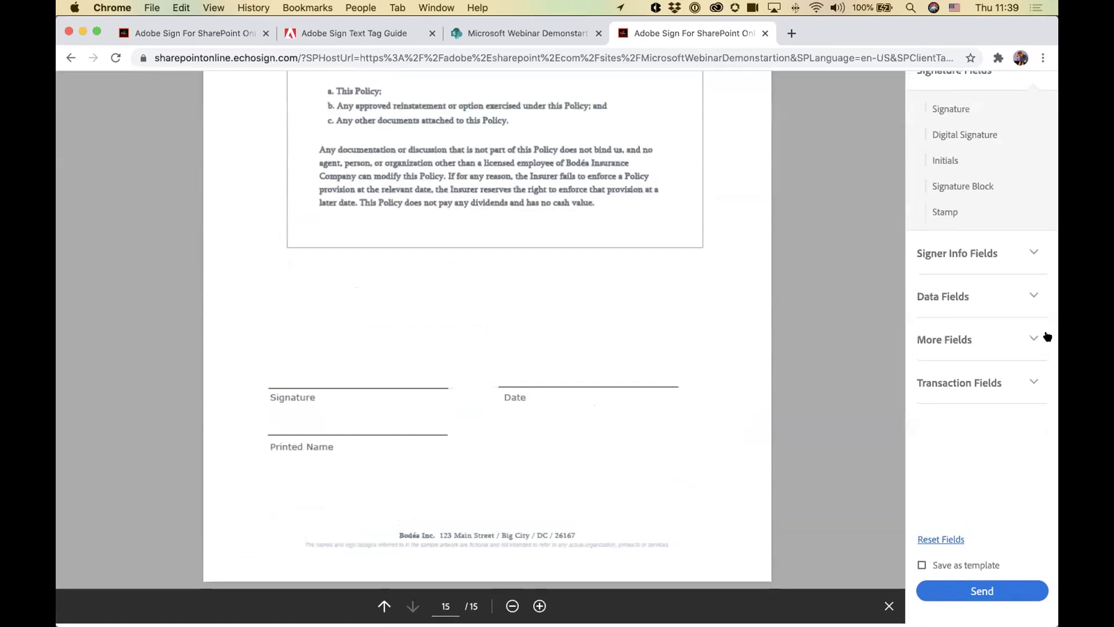
scroll(1002, 421, "up", 2)
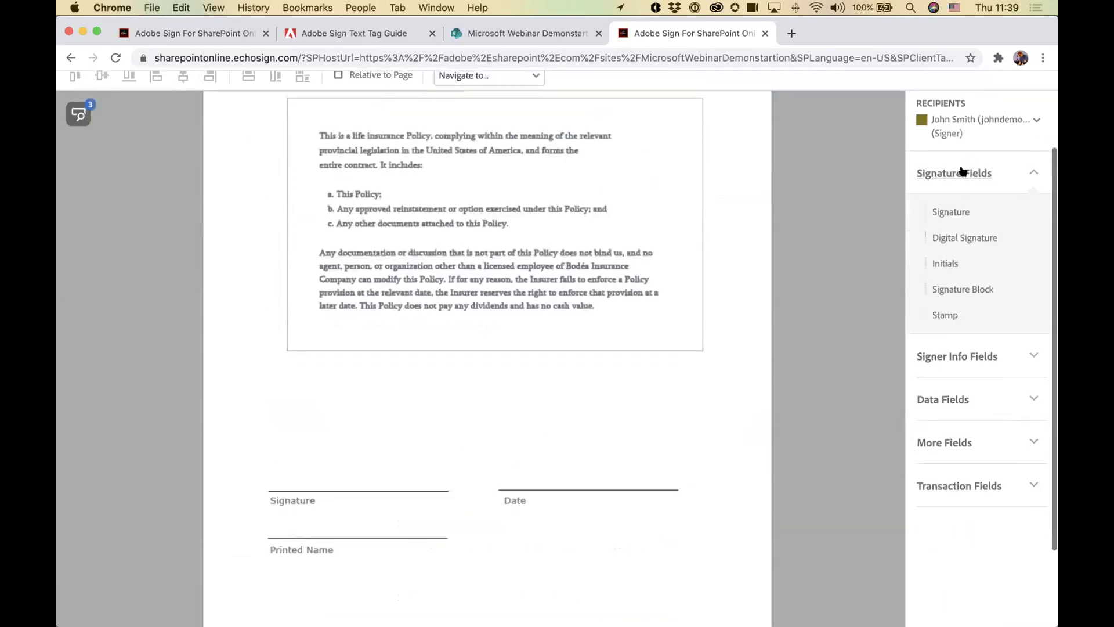
Step: Drag a Signature field onto the last page's signature line and browse the Data Fields types
mouse_move(956, 210)
left_mouse_down()
mouse_move(455, 355)
mouse_move(273, 440)
mouse_move(260, 468)
left_mouse_up()
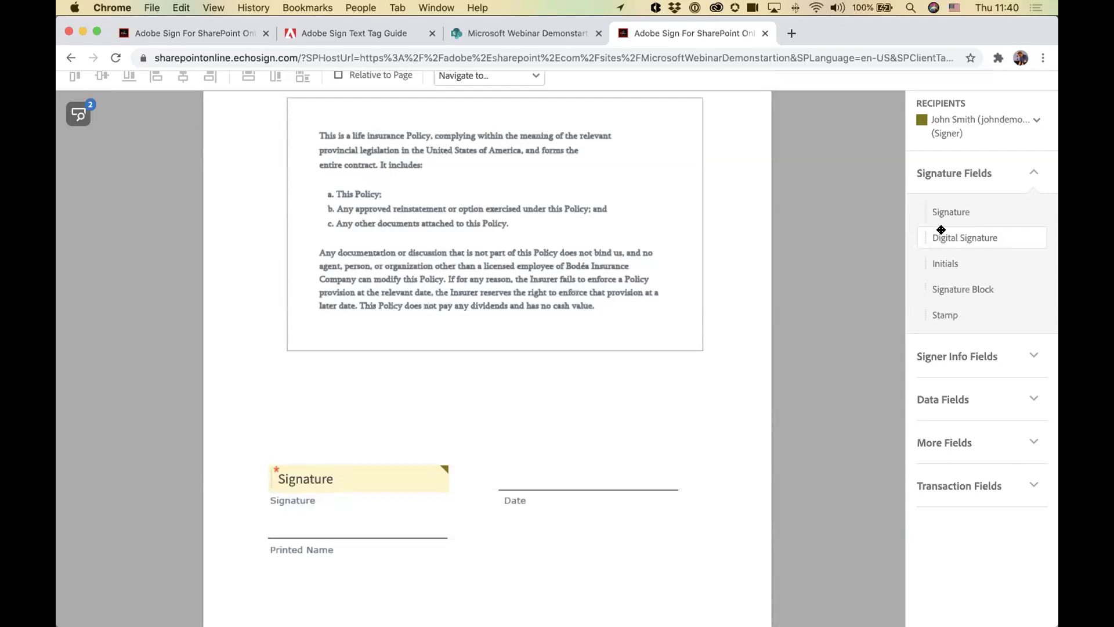
left_click(957, 398)
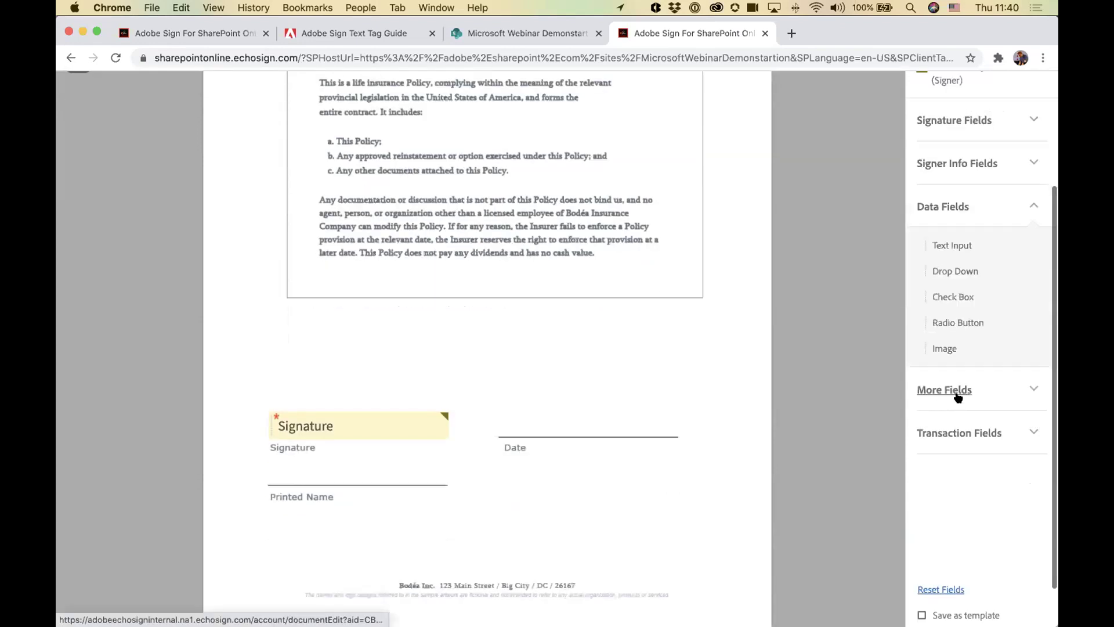
left_click(958, 396)
left_click(956, 250)
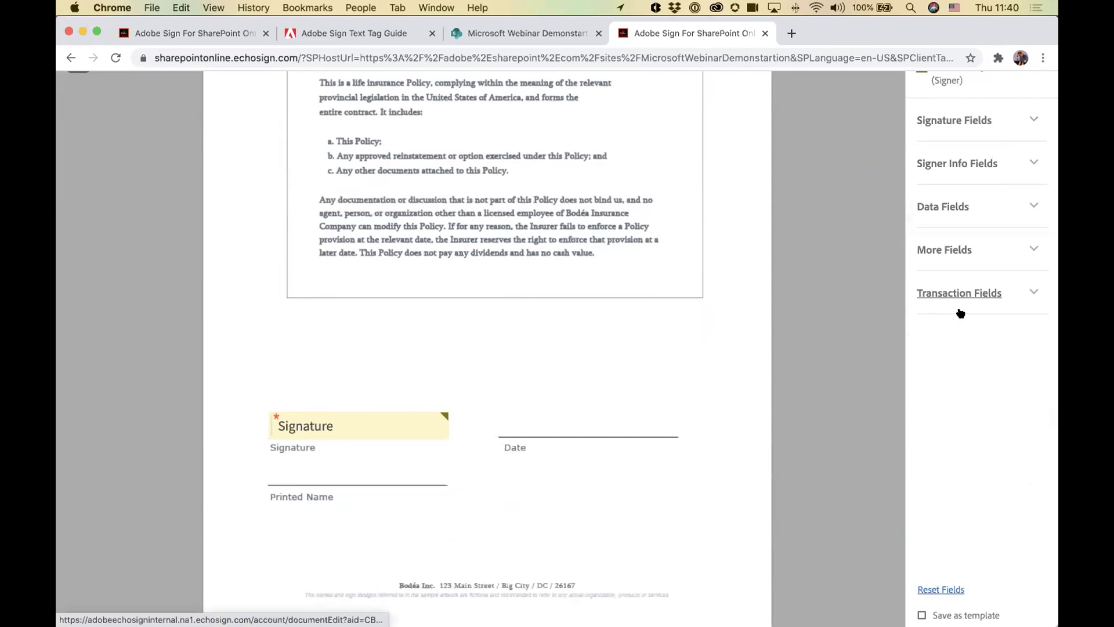
left_click(955, 207)
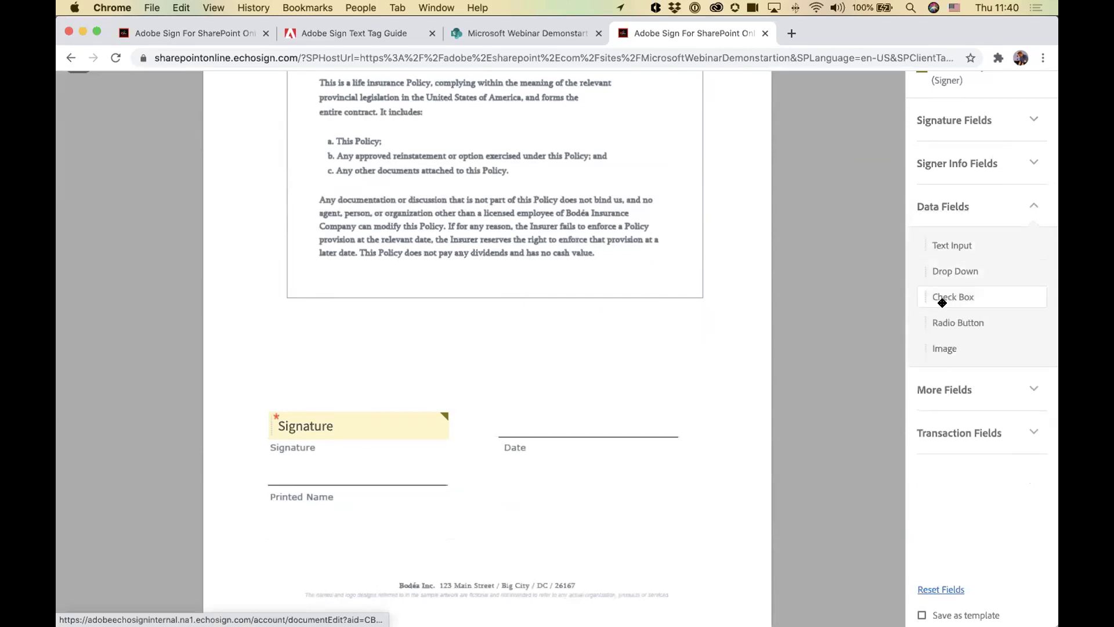
left_click(1034, 206)
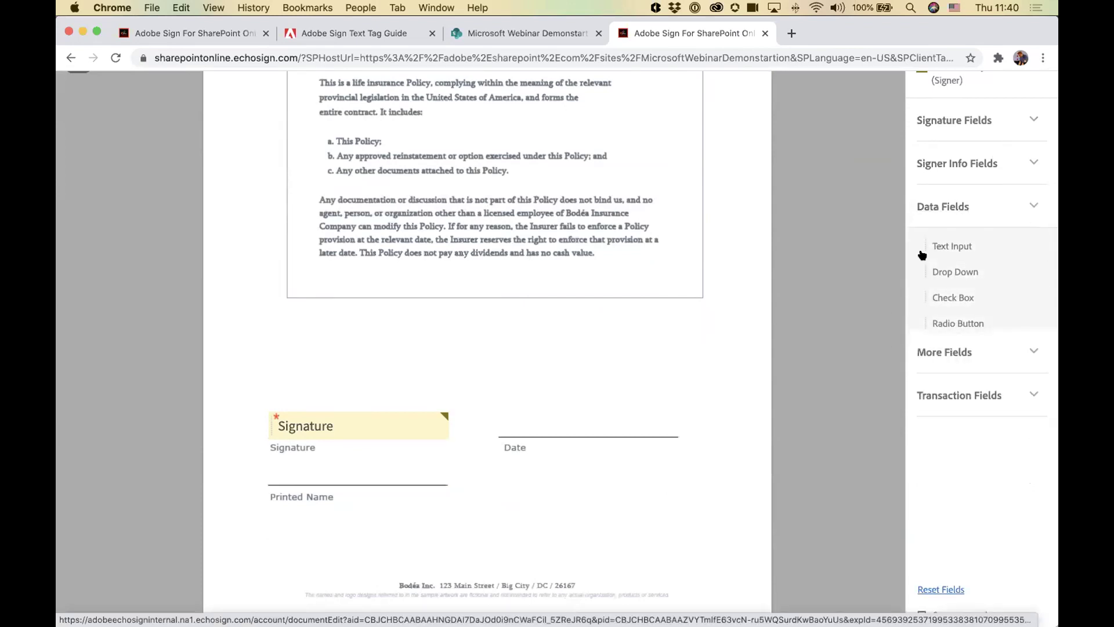
mouse_move(399, 417)
left_mouse_down()
mouse_move(399, 386)
mouse_move(399, 414)
left_mouse_up()
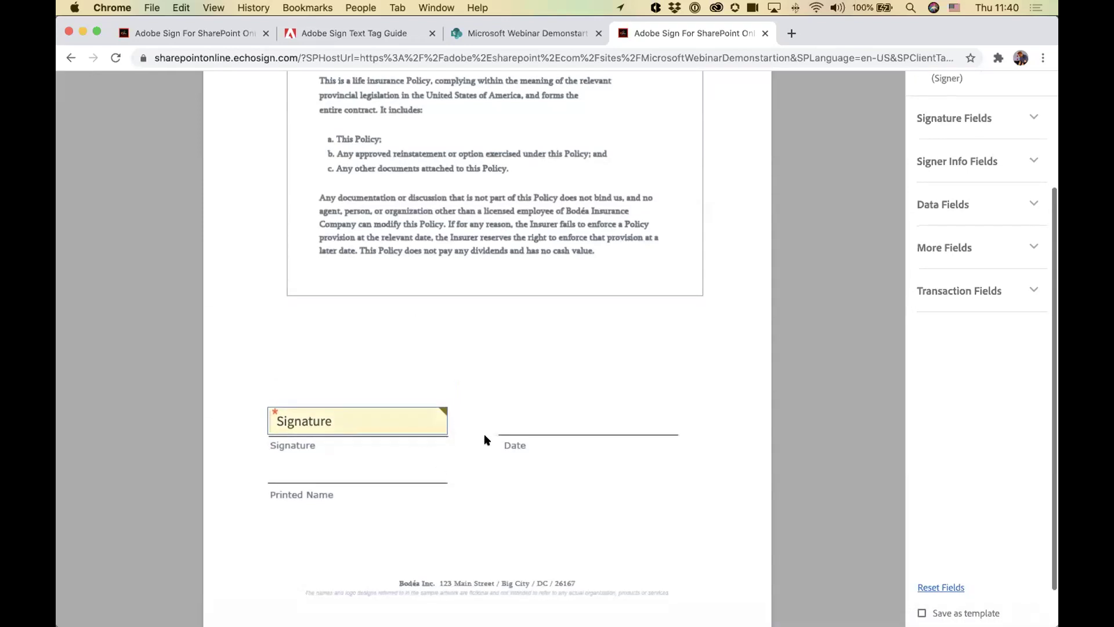
Step: Send the agreement, bringing up the Detected Fields Not Reviewed prompt
scroll(574, 438, "down", 1)
scroll(594, 453, "up", 3)
scroll(761, 500, "down", 3)
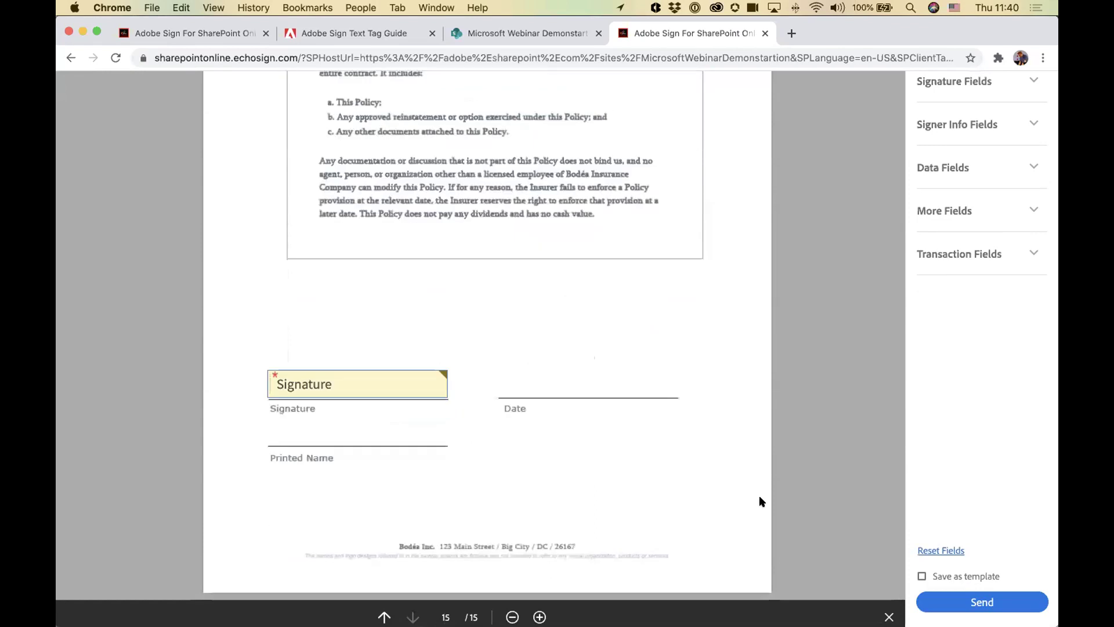
left_click(991, 601)
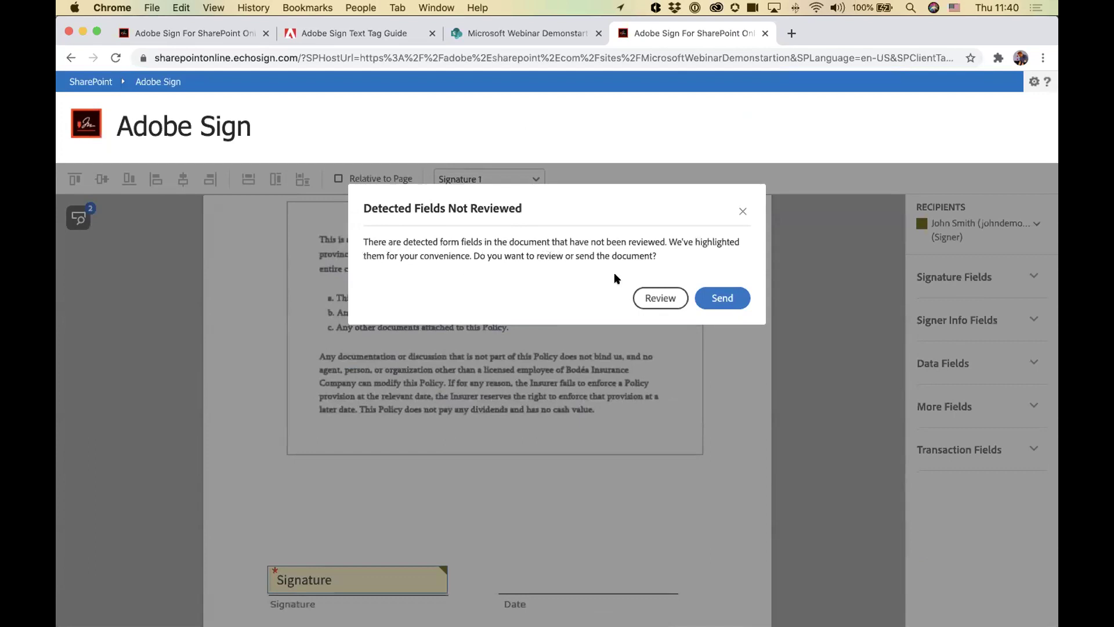
Step: Review the detected fields, move the field beside the e-mail line, and send Agreement Name
left_click(656, 297)
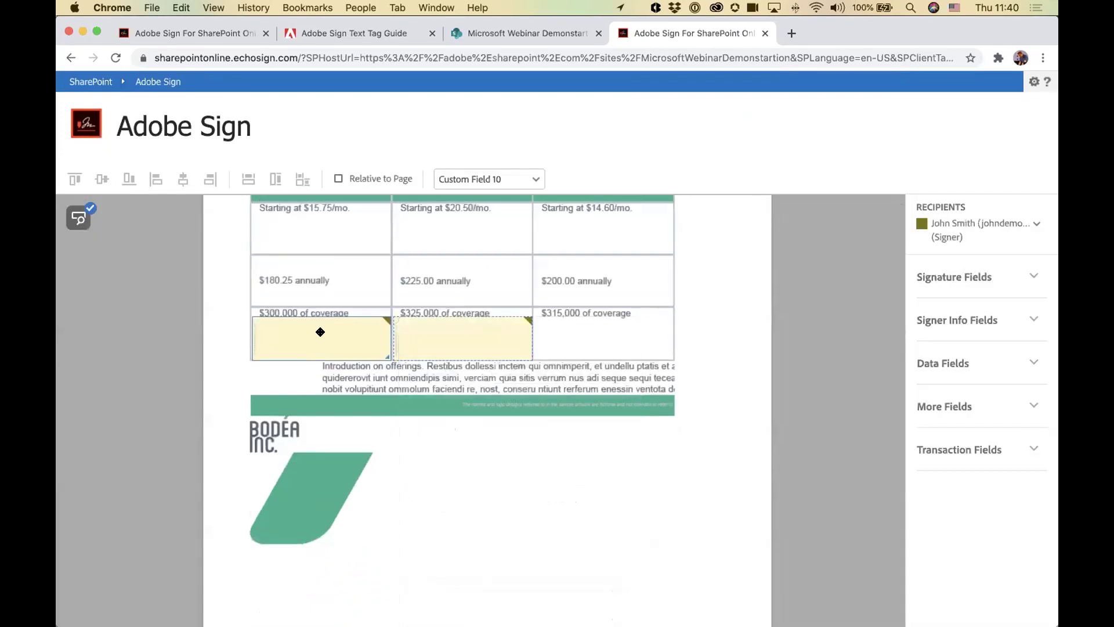
scroll(429, 331, "down", 10)
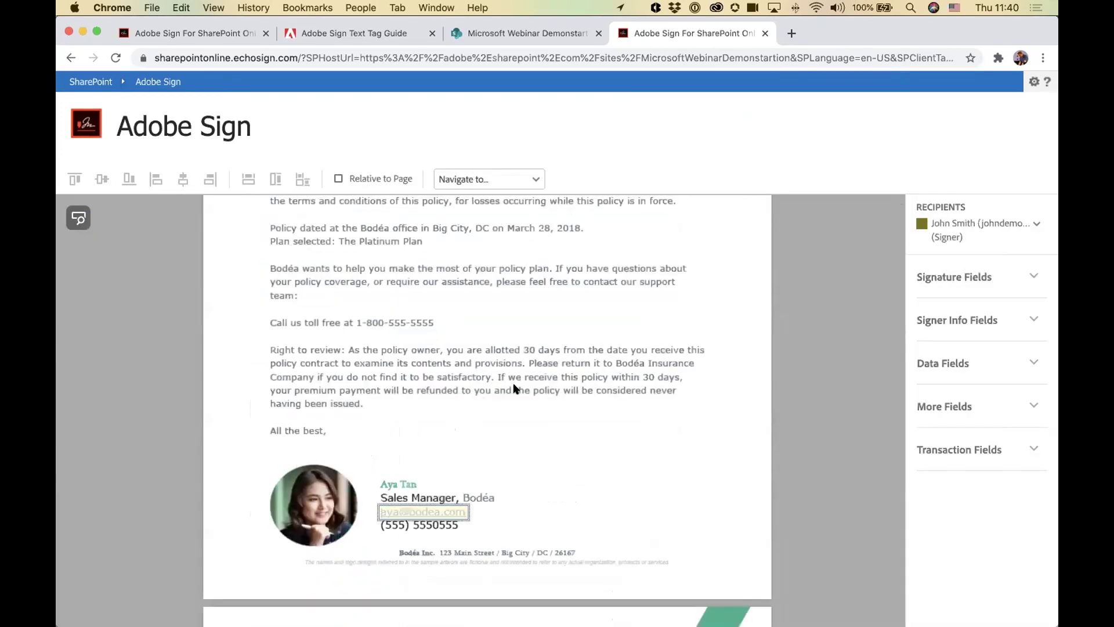
left_click_drag(450, 504, 540, 502)
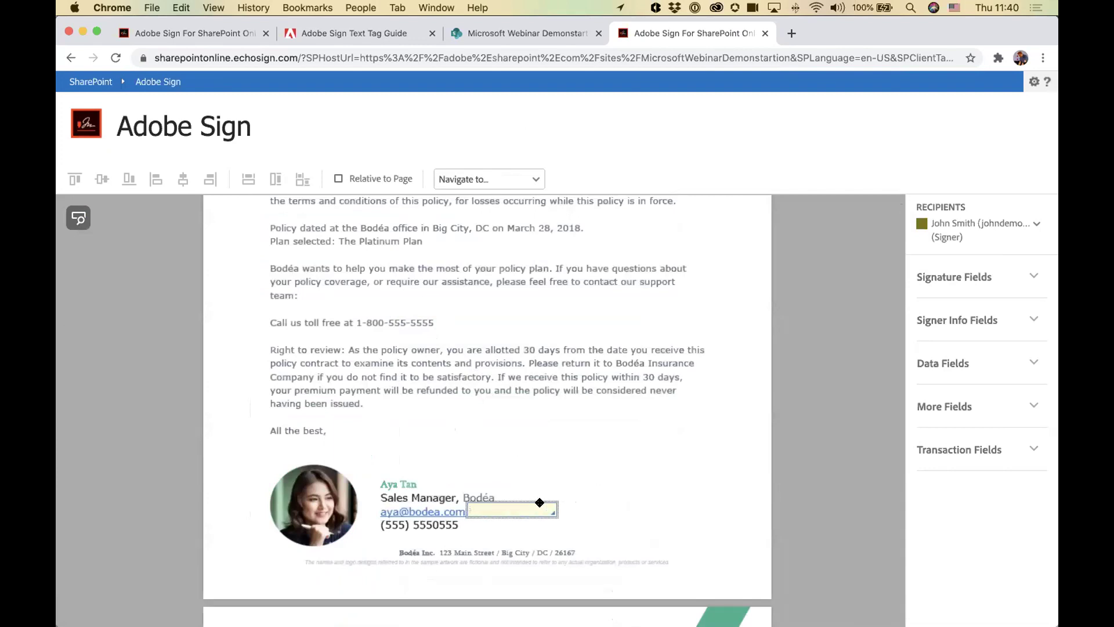
scroll(603, 483, "down", 15)
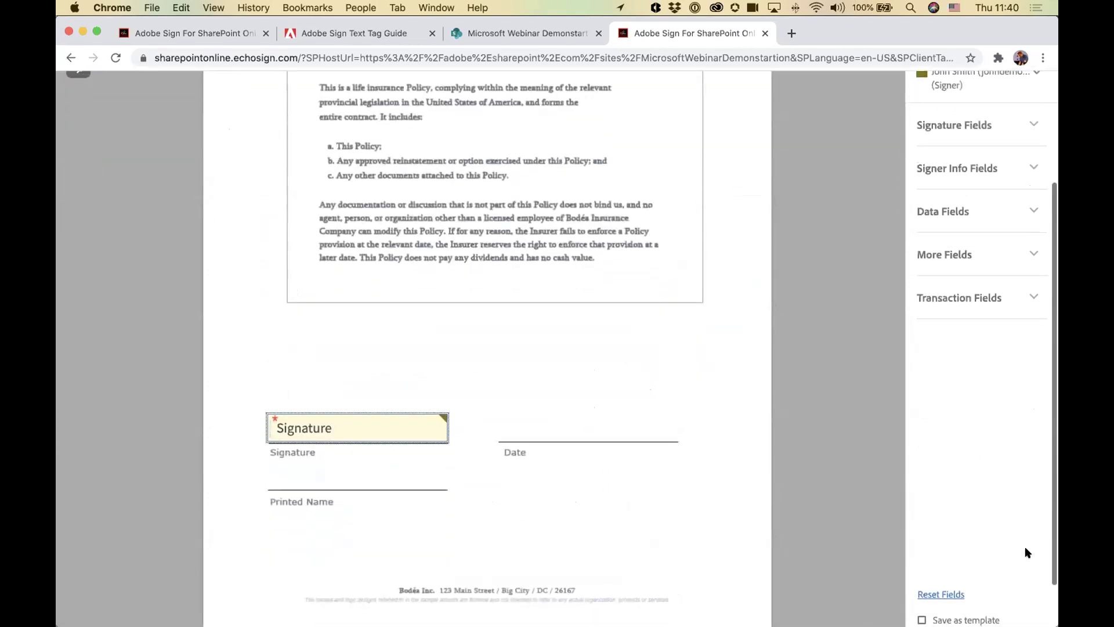
left_click(976, 590)
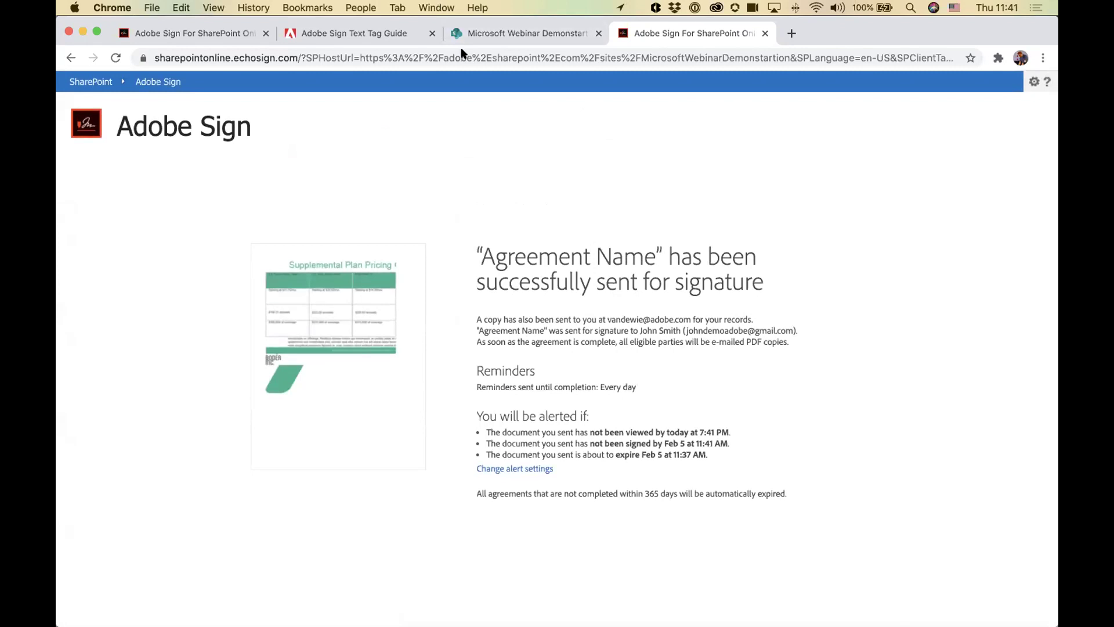
Step: Switch to the signer's Gmail inbox and open the signature request e-mail
left_click(436, 8)
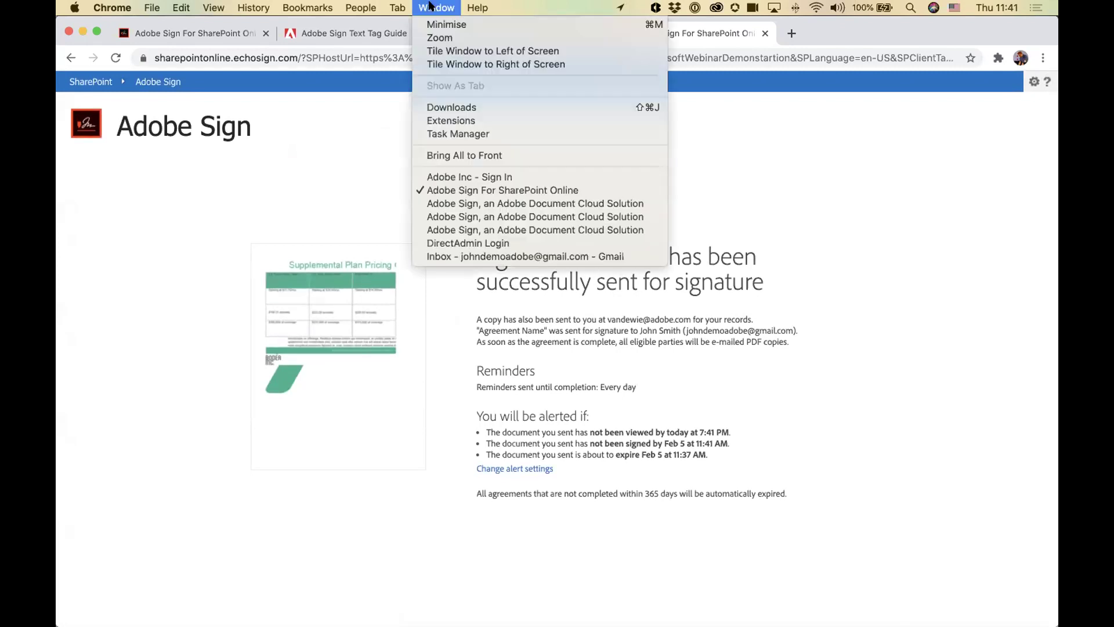
left_click(472, 256)
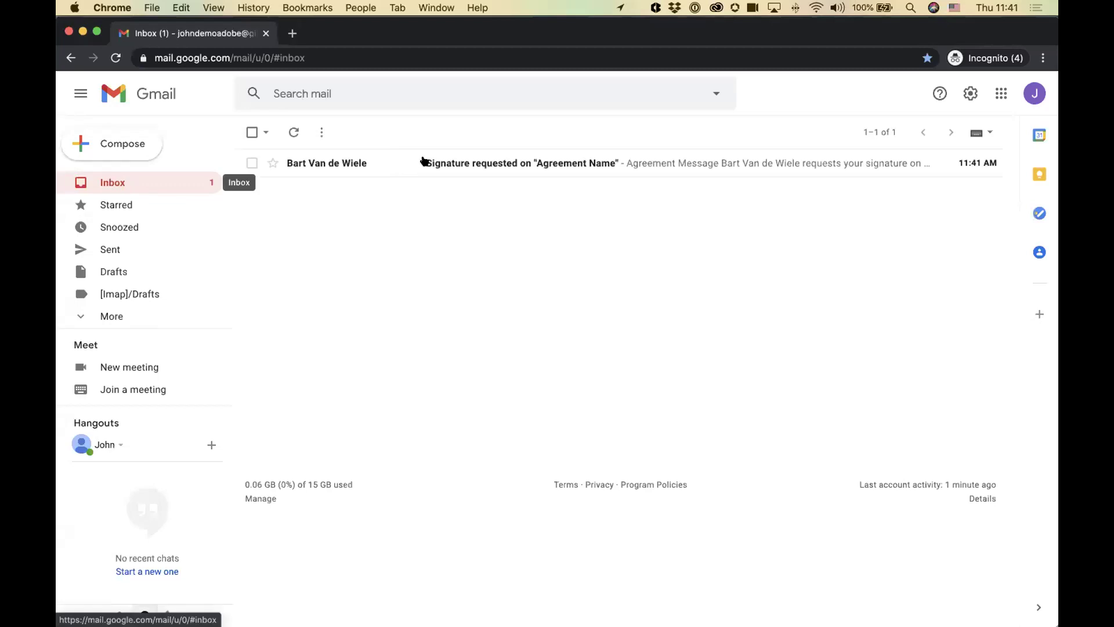
left_click(474, 162)
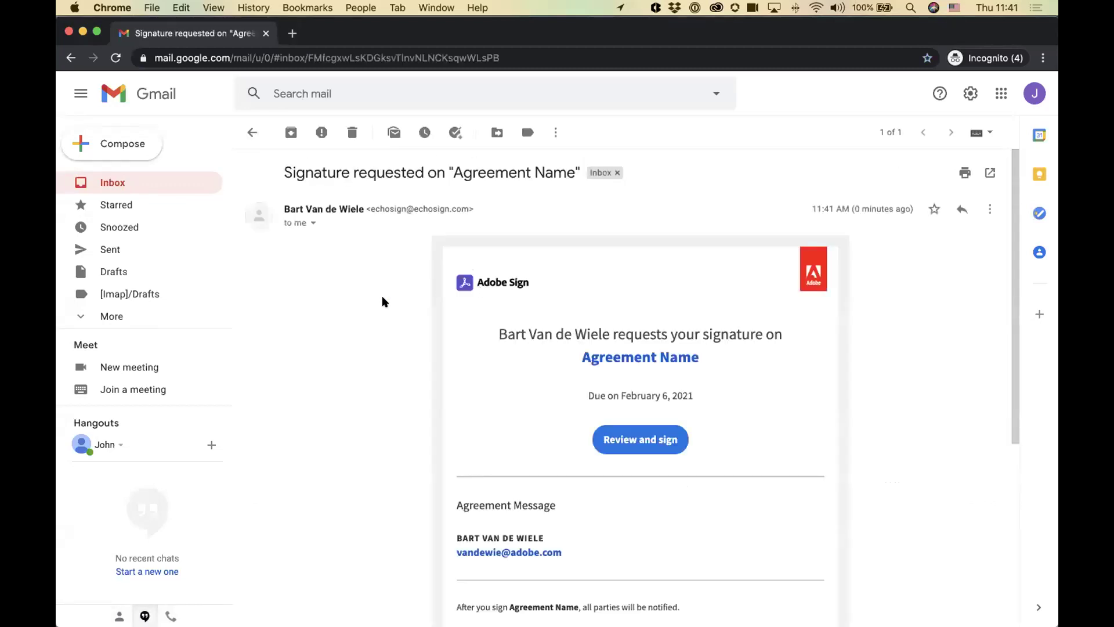
scroll(373, 303, "down", 4)
scroll(648, 325, "up", 1)
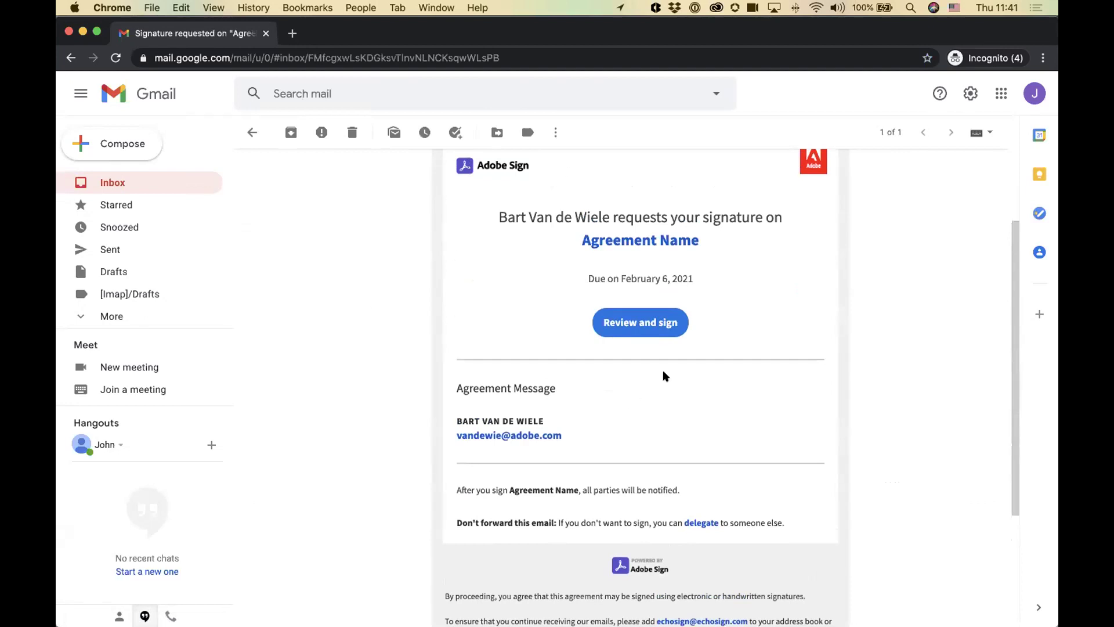
Step: Open Agreement Name's signing page via Review and sign and dismiss the sender's message
left_click(621, 323)
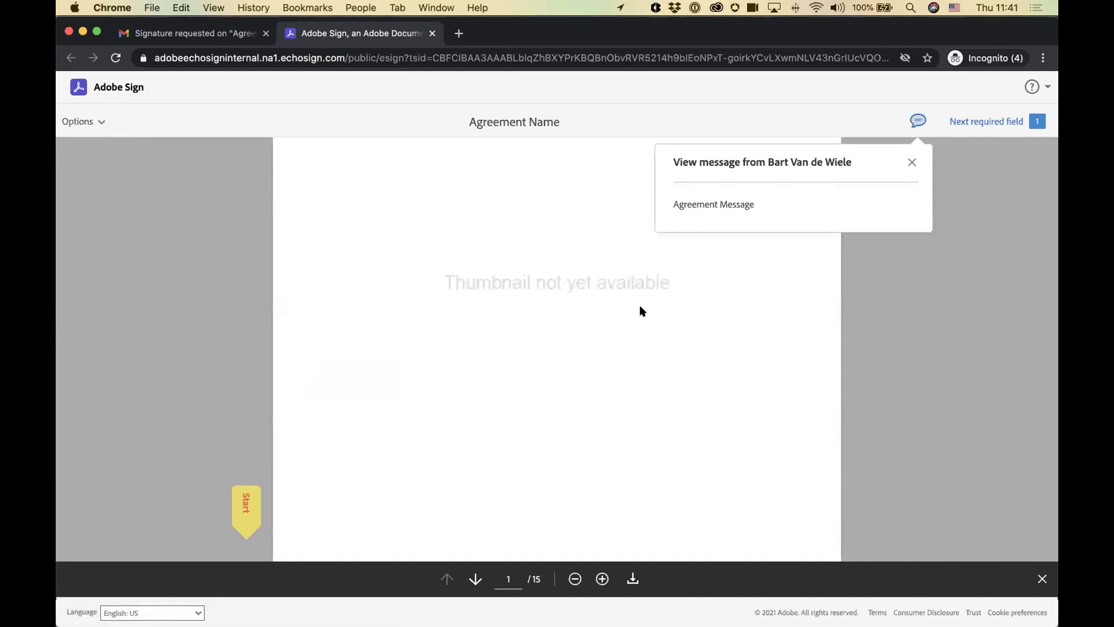
left_click(910, 162)
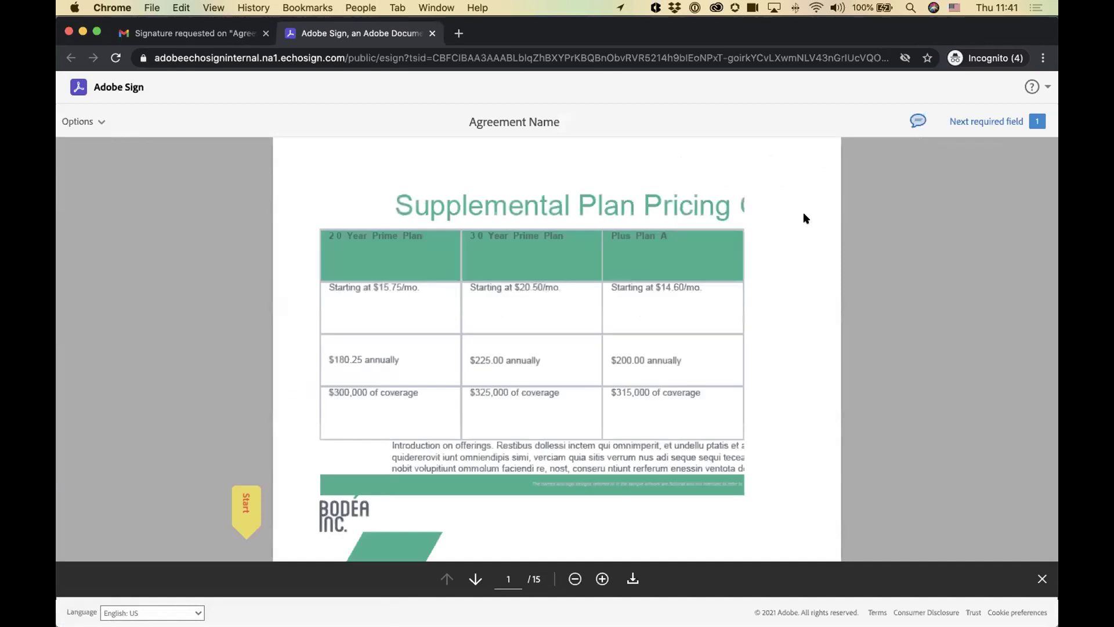
scroll(495, 311, "down", 5)
scroll(748, 340, "up", 5)
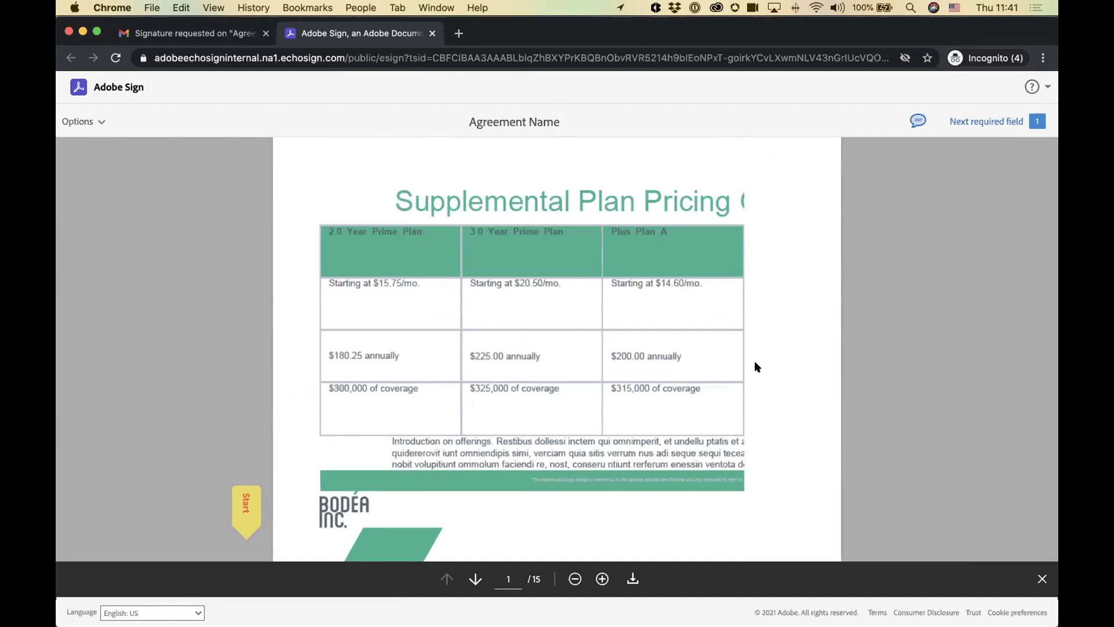
key("super+Tab")
key("super+shift+Tab")
key("super+shift+Tab")
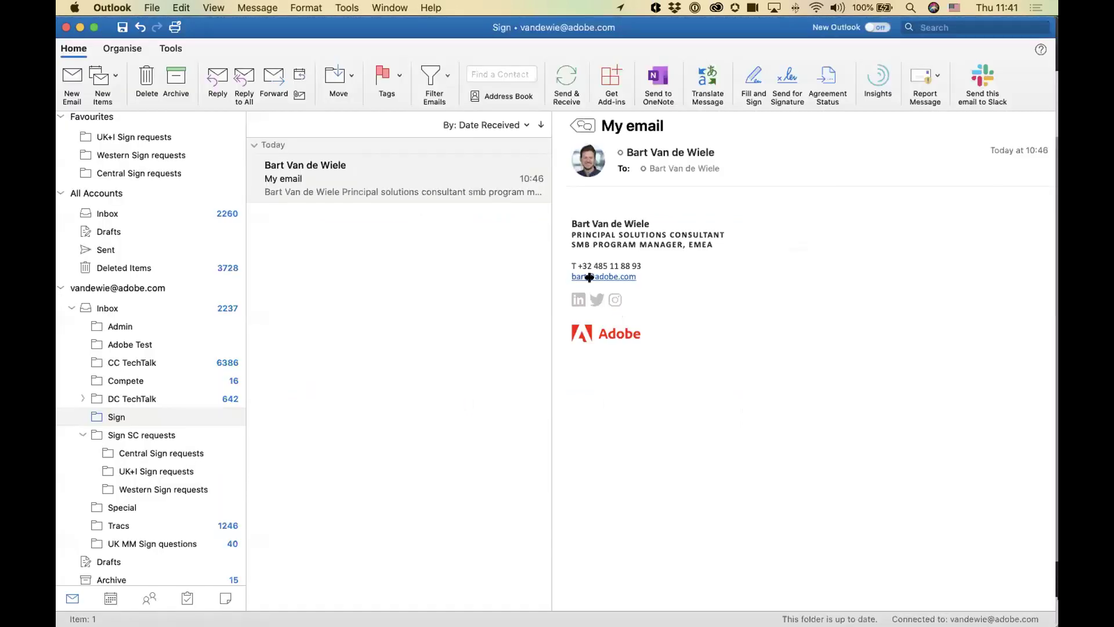
Step: Open the My email message and confirm Agreement Name is still Out for Signature but viewed
left_click(388, 467)
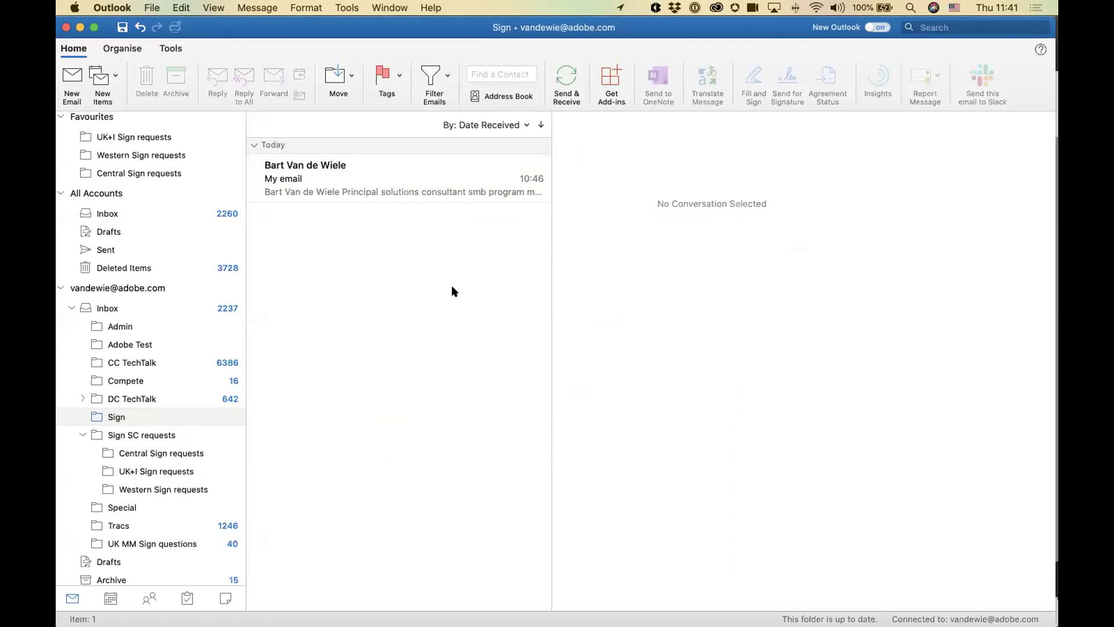
key("Down")
left_click(828, 74)
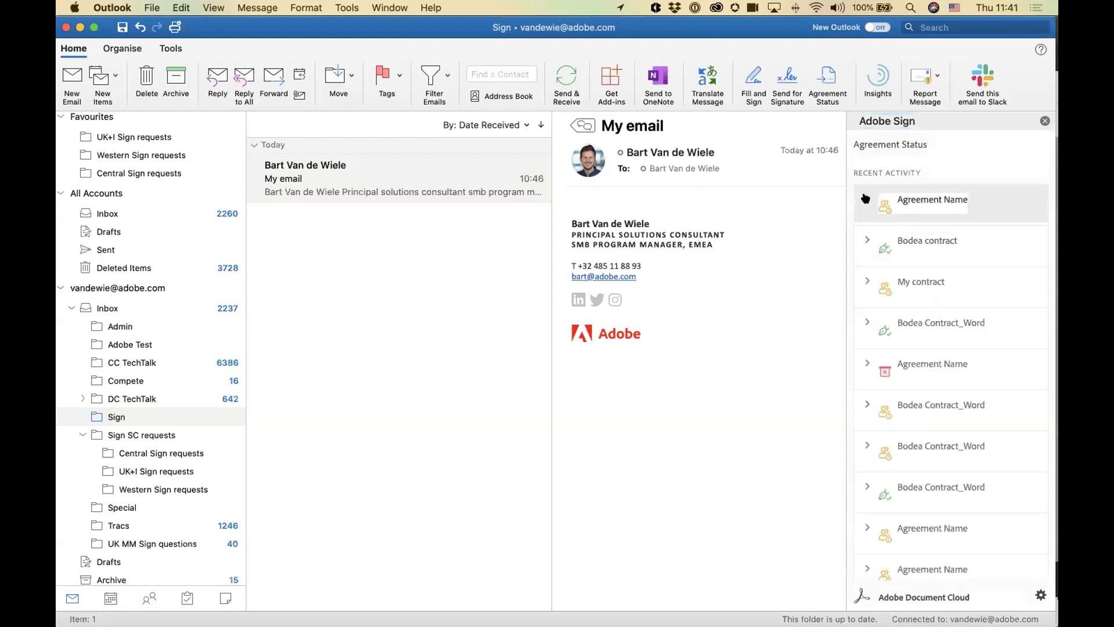
left_click(866, 201)
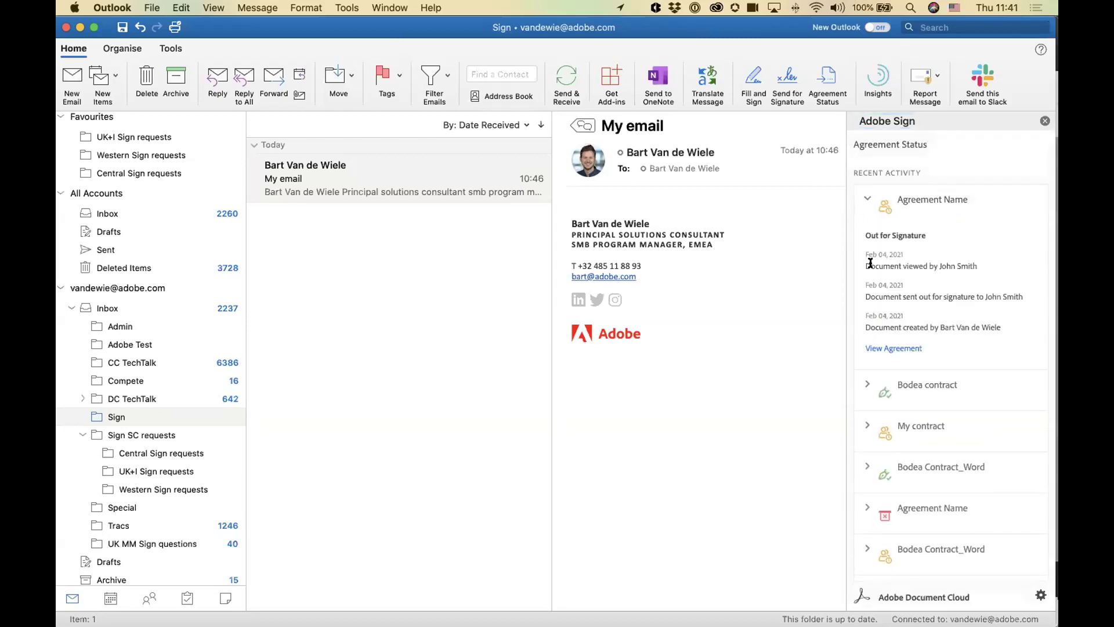
left_click_drag(878, 263, 963, 261)
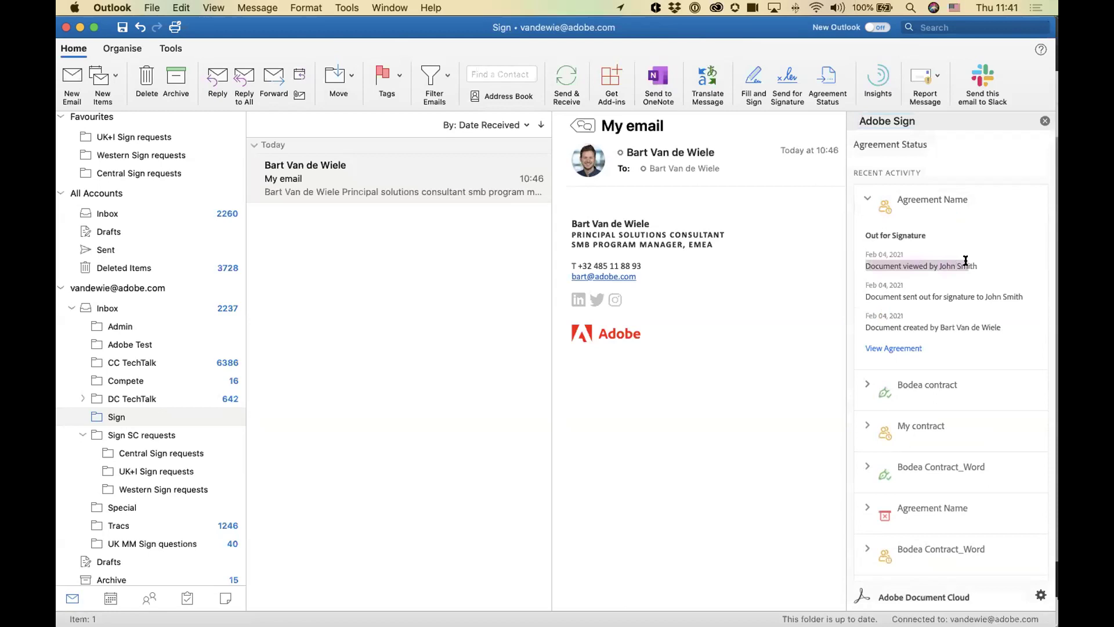
left_click(965, 260)
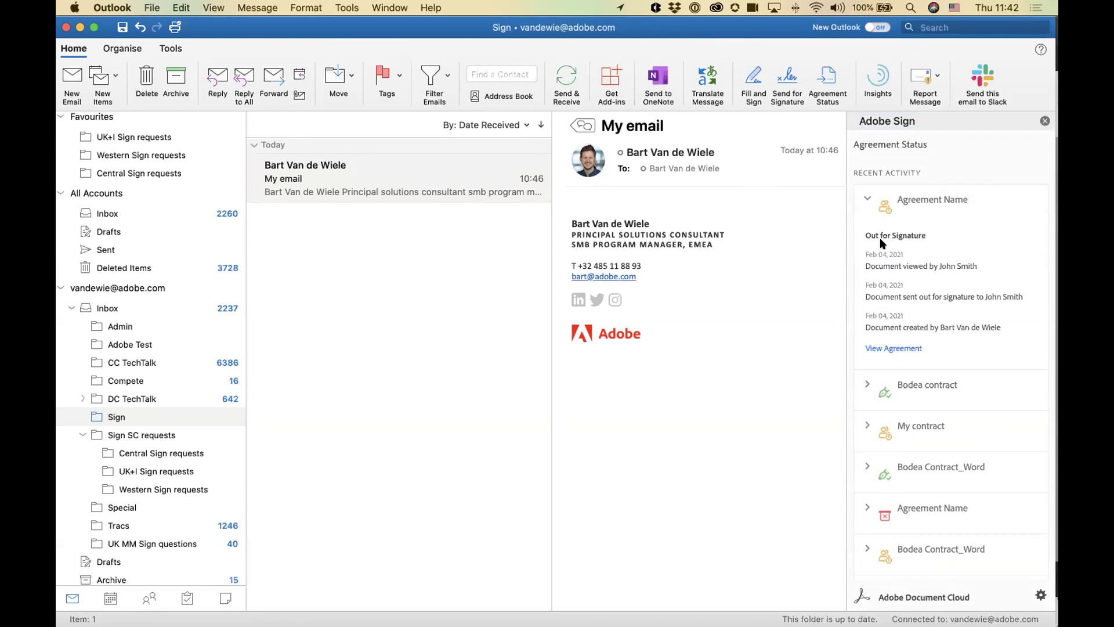
left_click(922, 200)
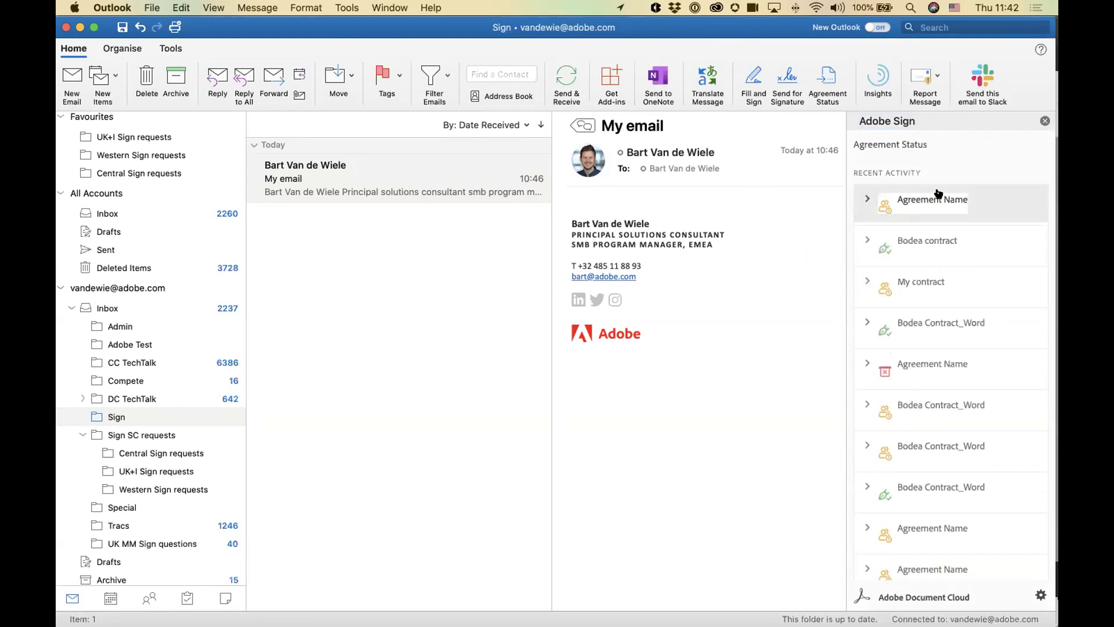
left_click(868, 200)
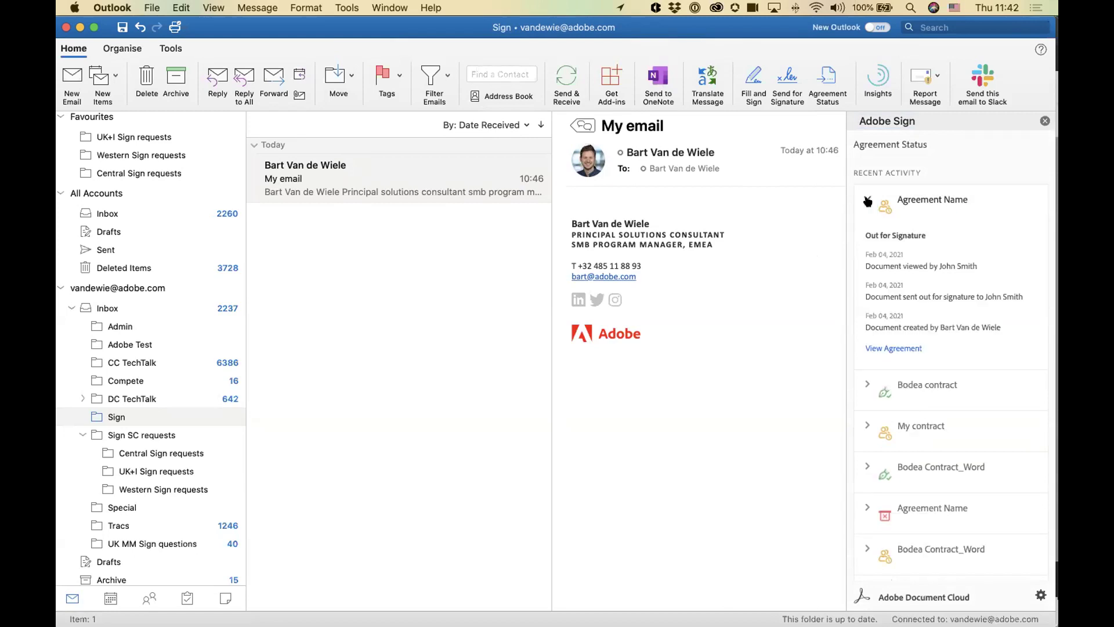
left_click(867, 200)
left_click(1045, 121)
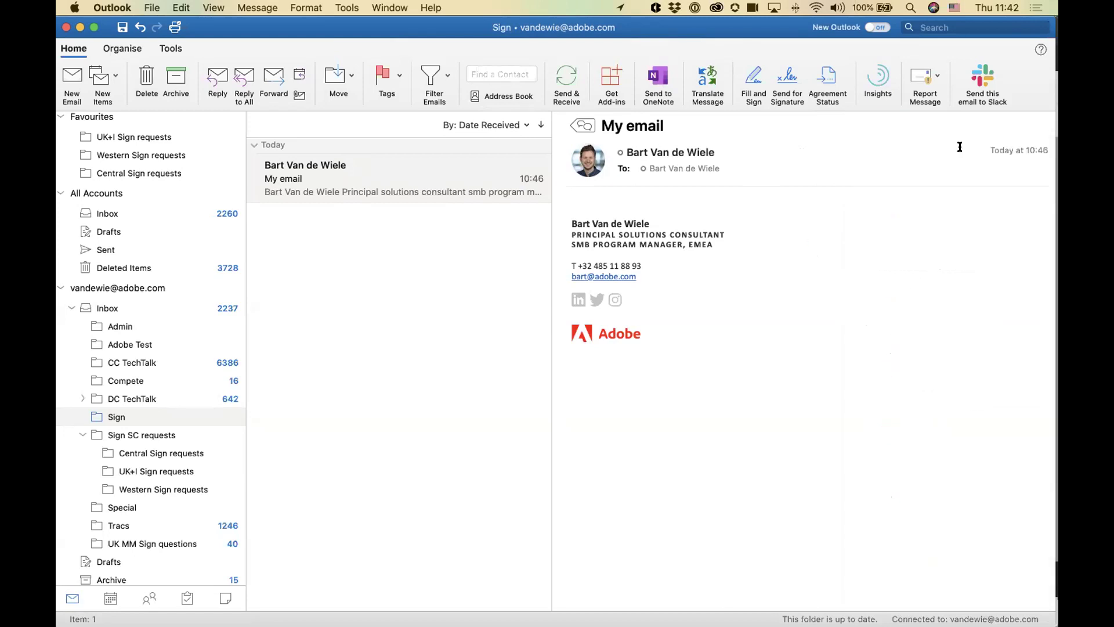
key("super+Tab")
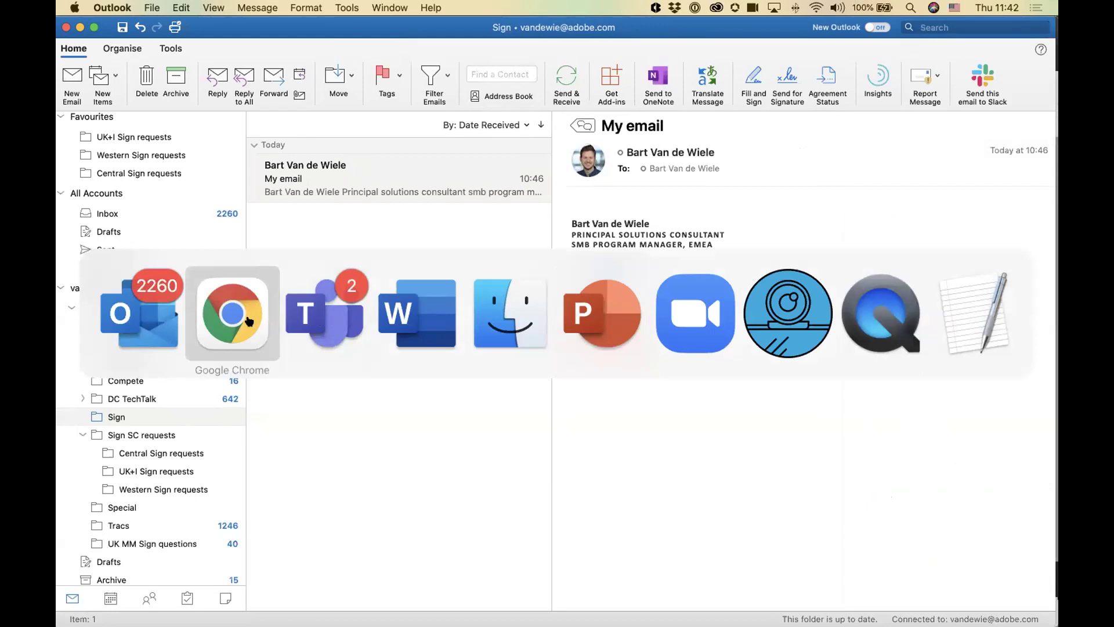
Step: Jump to the page 15 Signature field and try the Mobile signature option
left_click(249, 321)
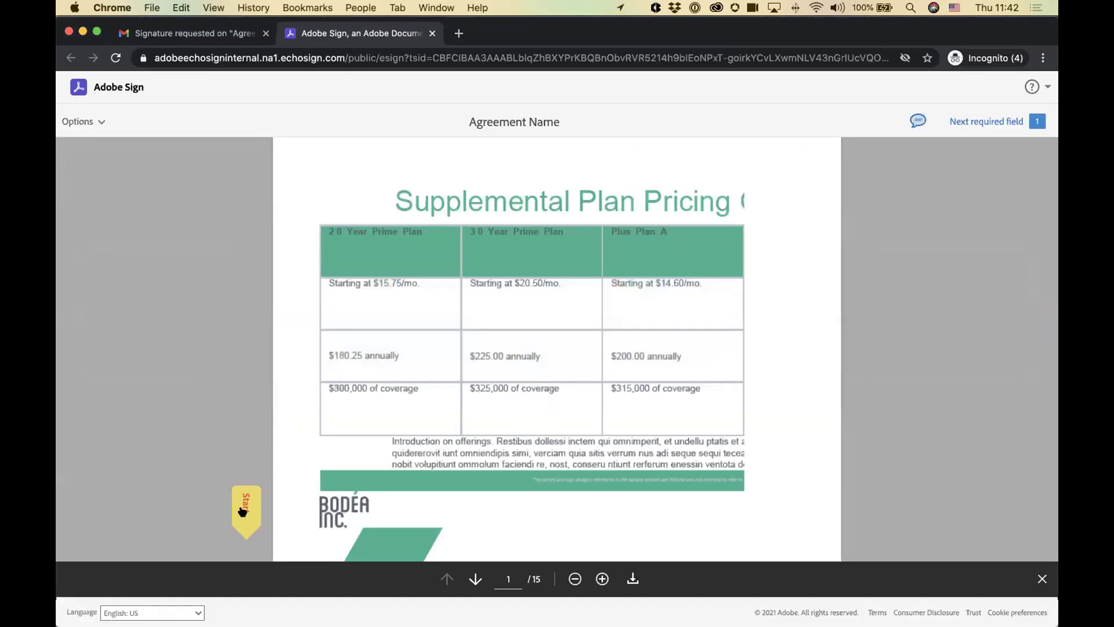
left_click(245, 510)
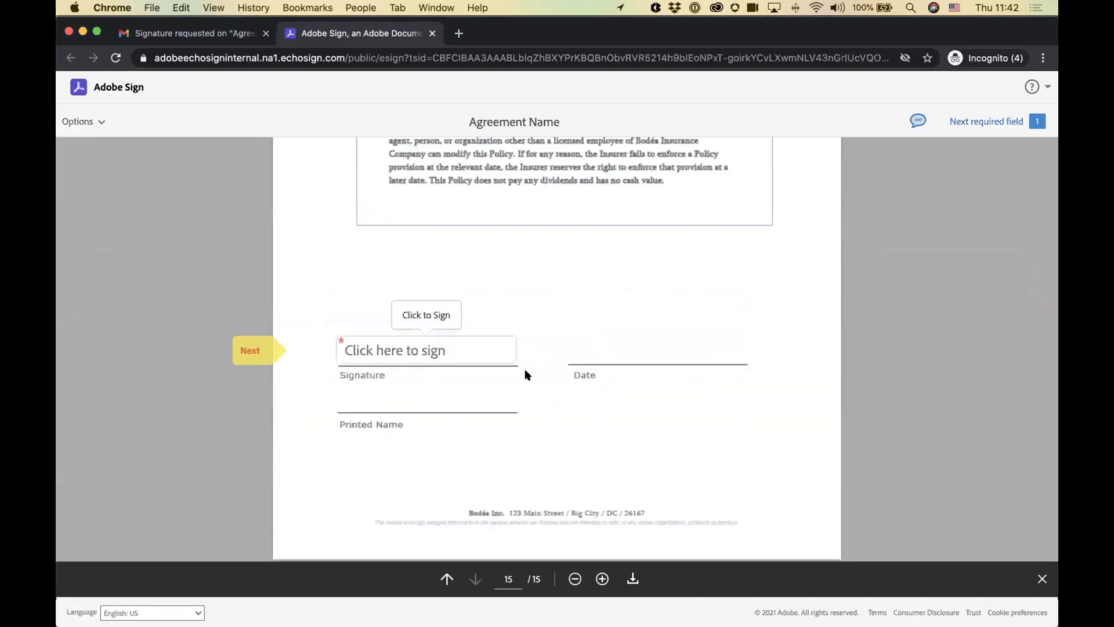
left_click(425, 349)
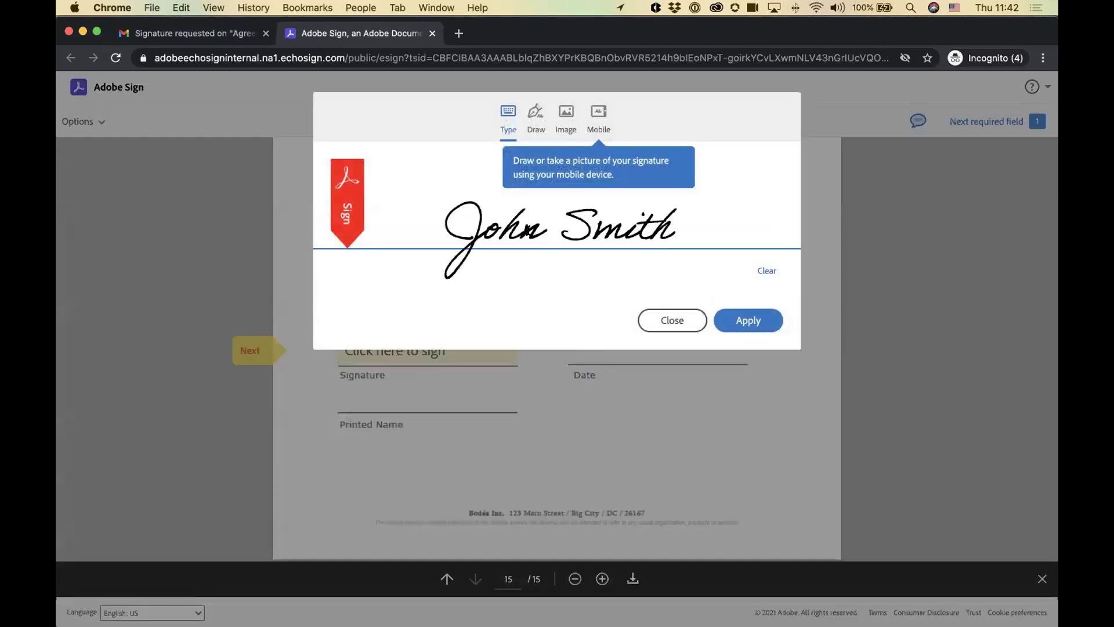
left_click(599, 113)
left_click(545, 243)
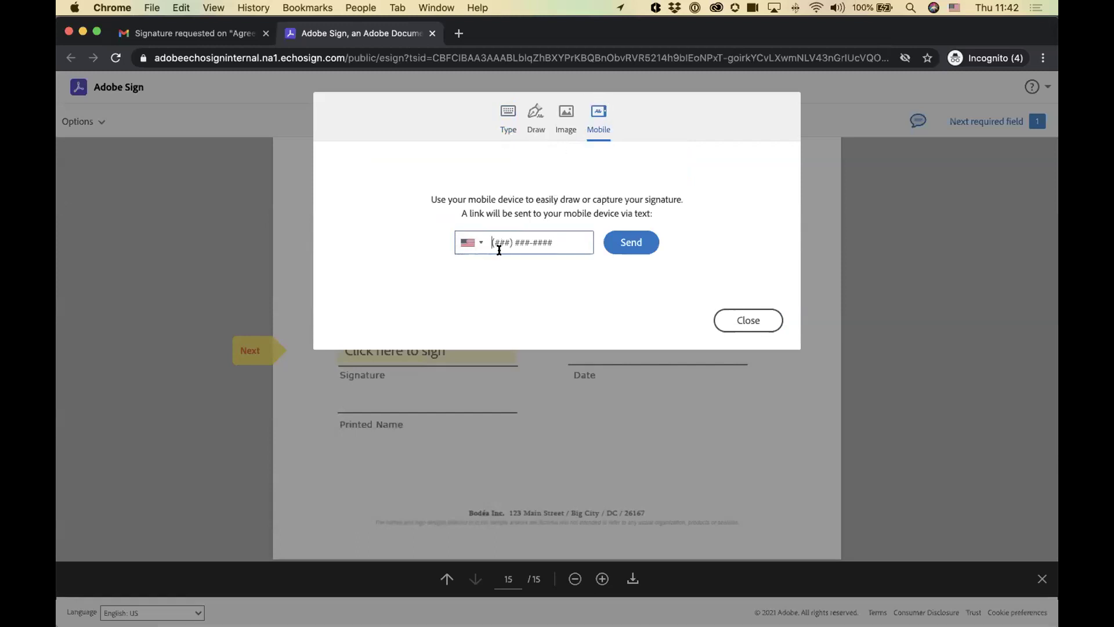
left_click(466, 239)
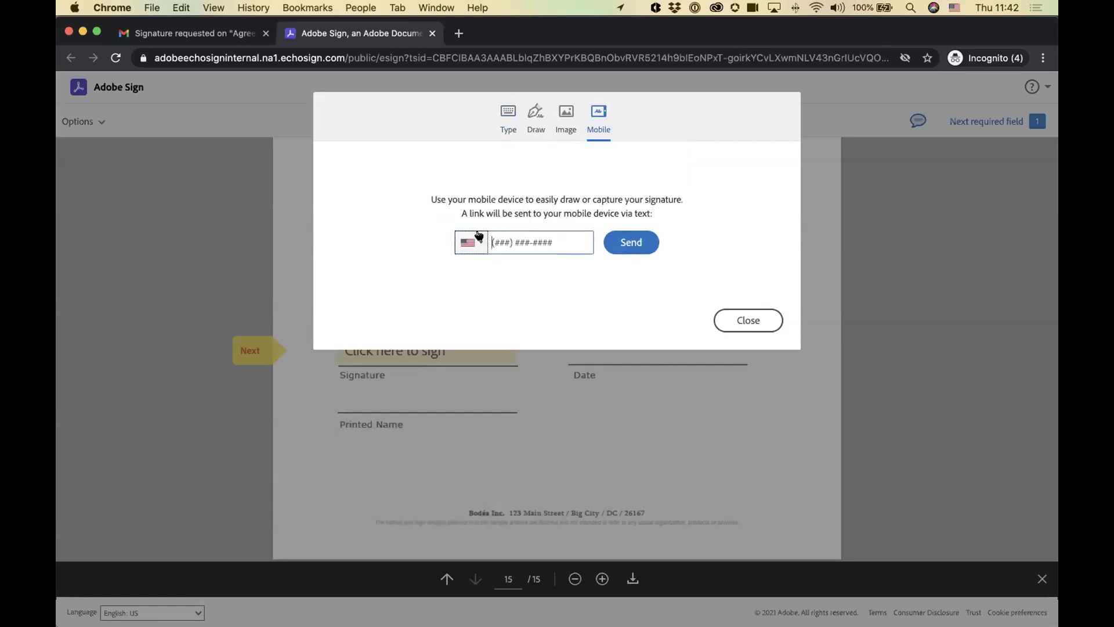
key("Tab")
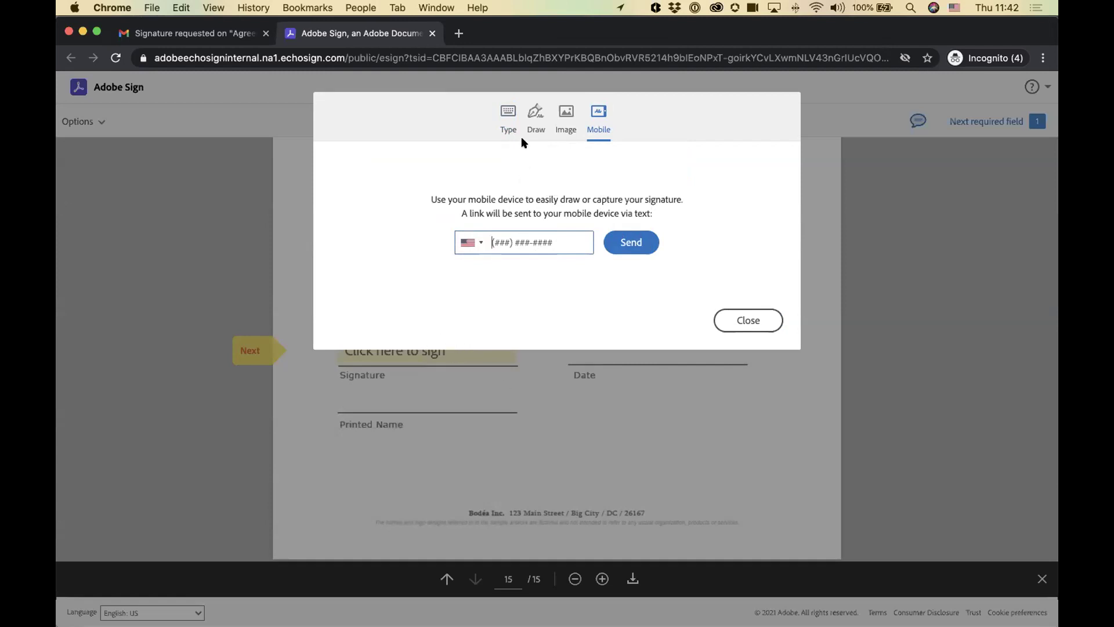
Step: Apply a typed signature and submit with Click to Sign, reaching You're all set
left_click(504, 111)
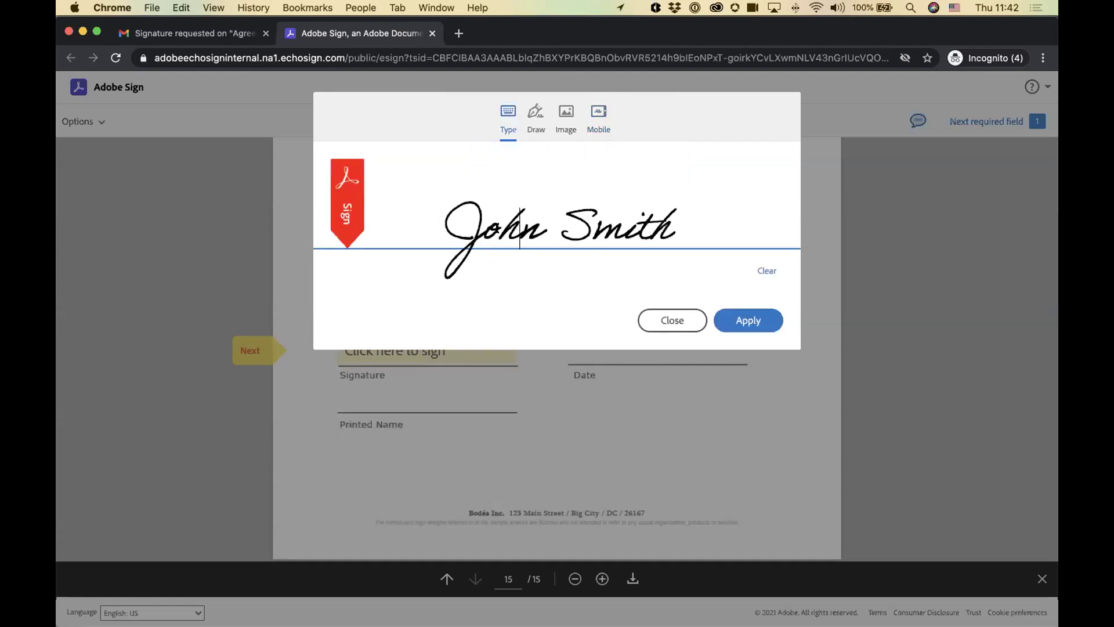
left_click(748, 322)
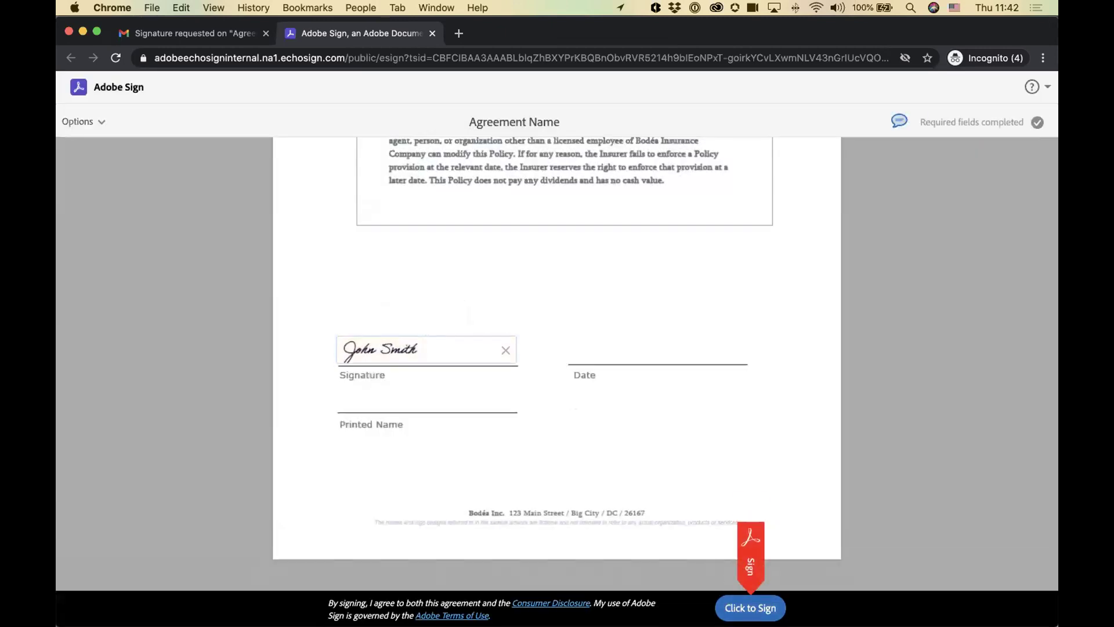
key("Return")
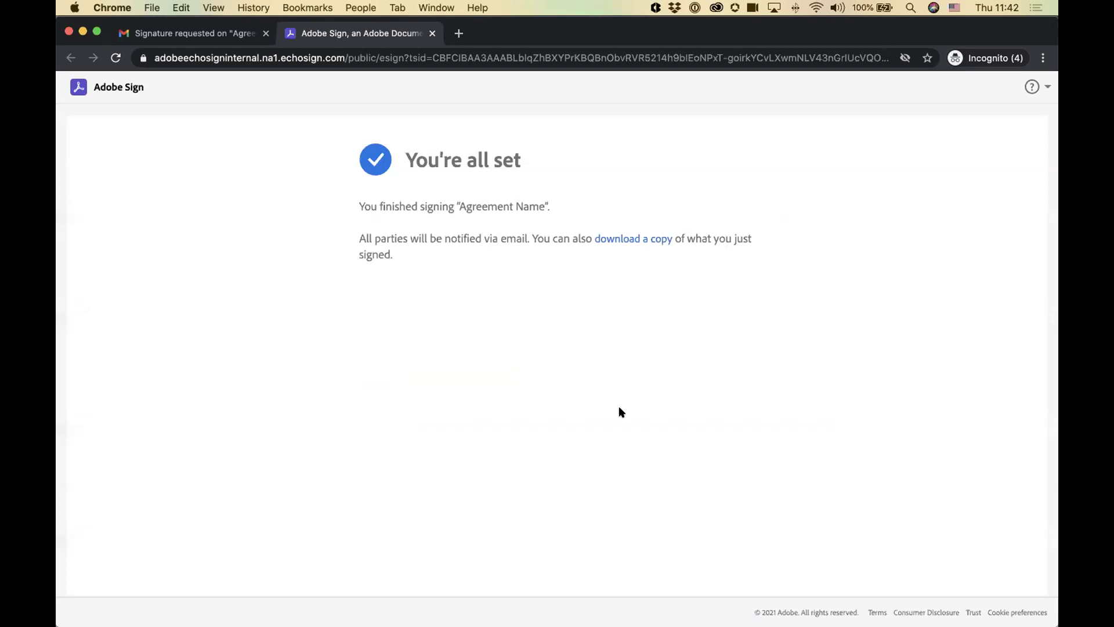
left_click_drag(432, 206, 529, 205)
left_click(543, 203)
Step: Confirm Agreement Name's history reads Signed in Outlook's Adobe Sign pane, then close the pane
key("super+Tab")
key("super+Tab")
key("super+shift+Tab")
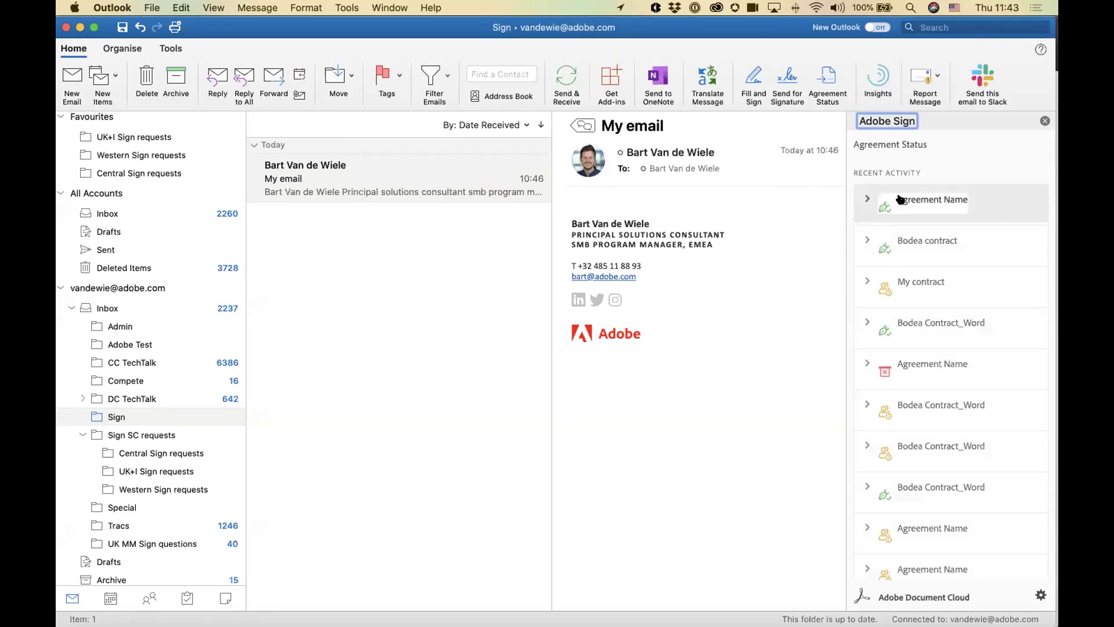
left_click(863, 200)
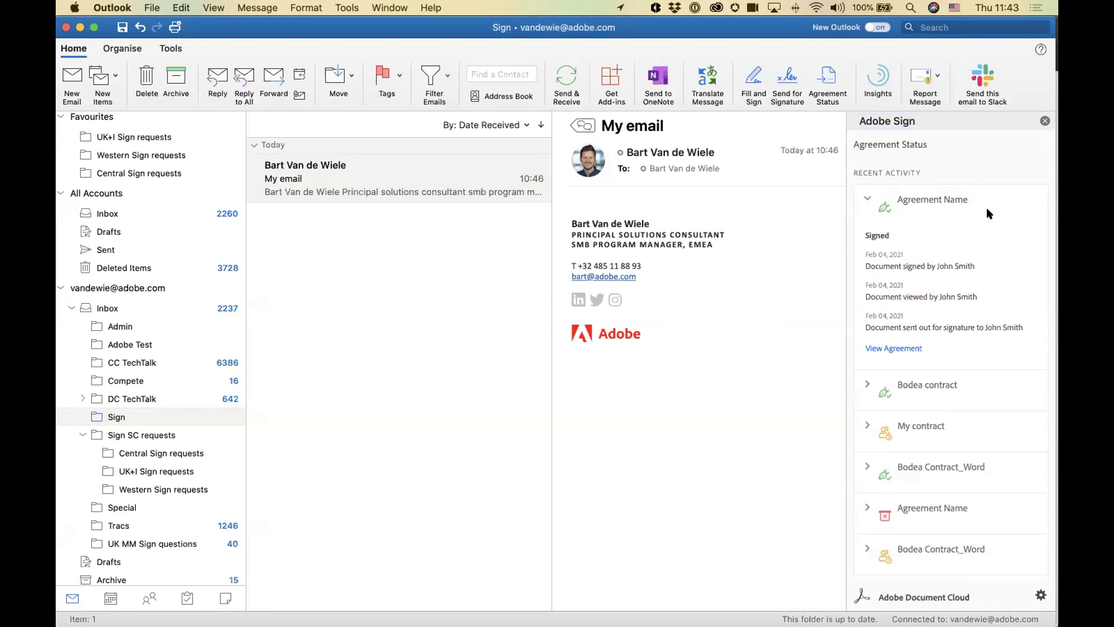
left_click(1045, 120)
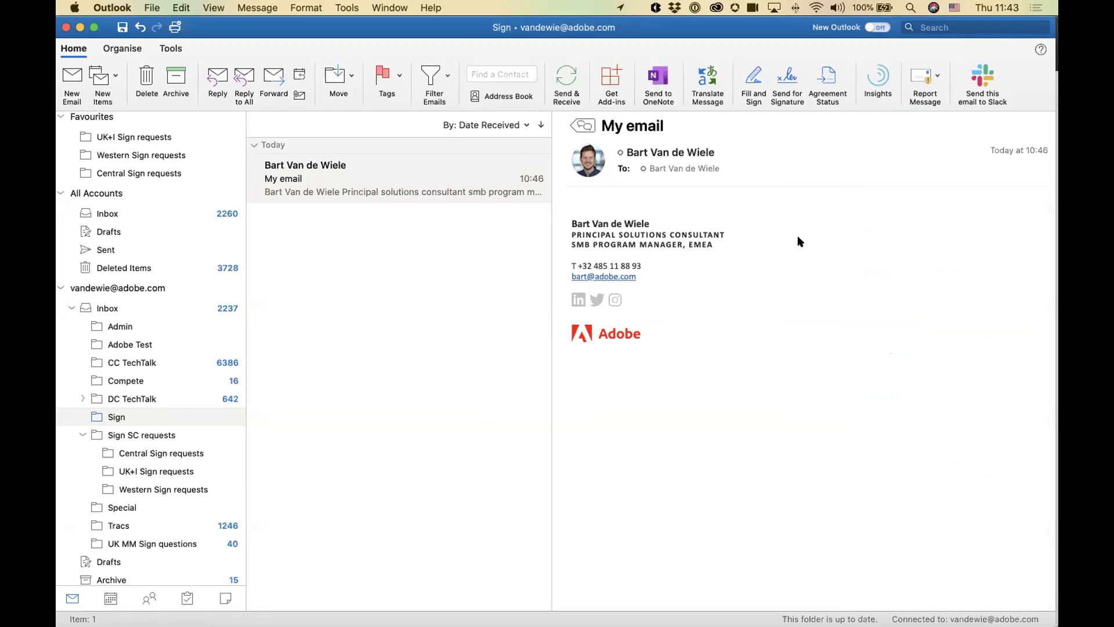
key("super+Tab")
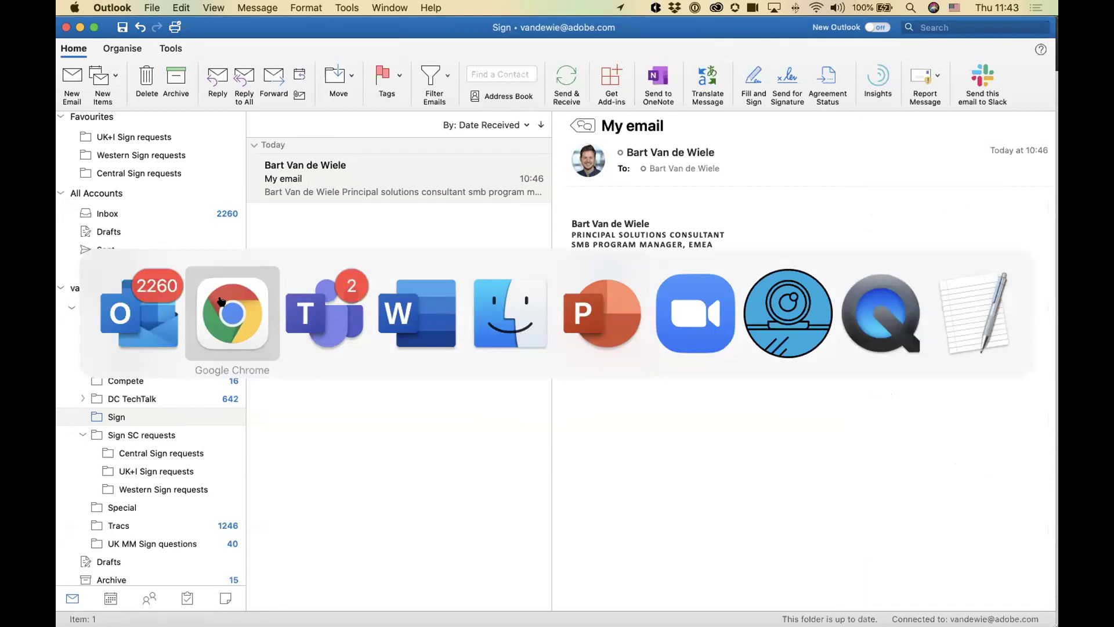
Step: Download the newest PDF, Agreement Name1612435374260.pdf, from the General channel's Signed Agreements folder
left_click(319, 304)
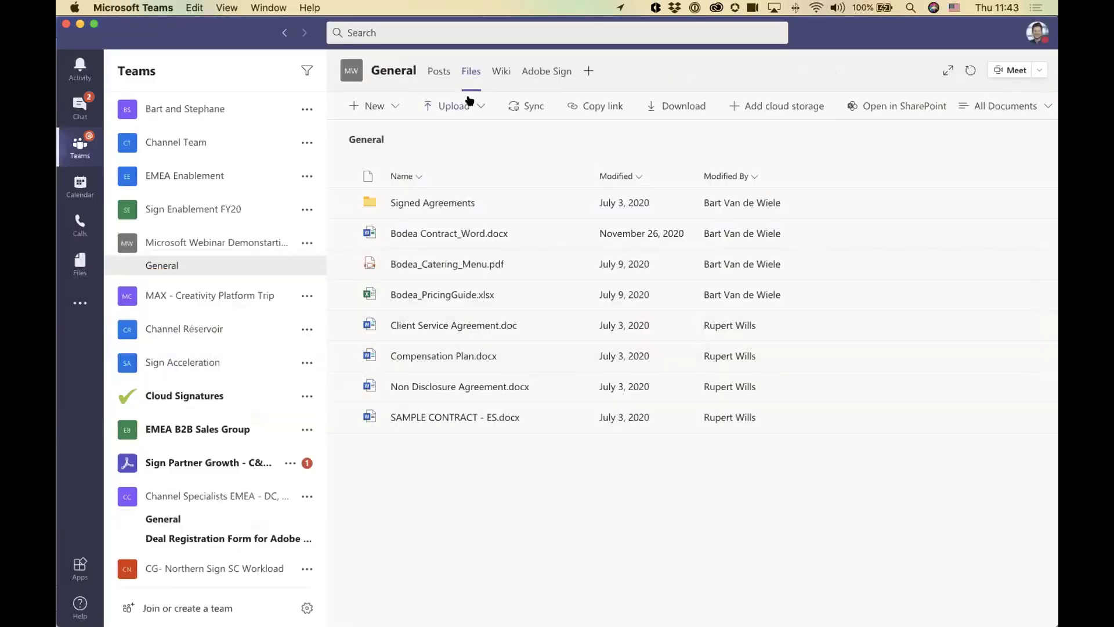
left_click(432, 72)
left_click(471, 71)
left_click(409, 202)
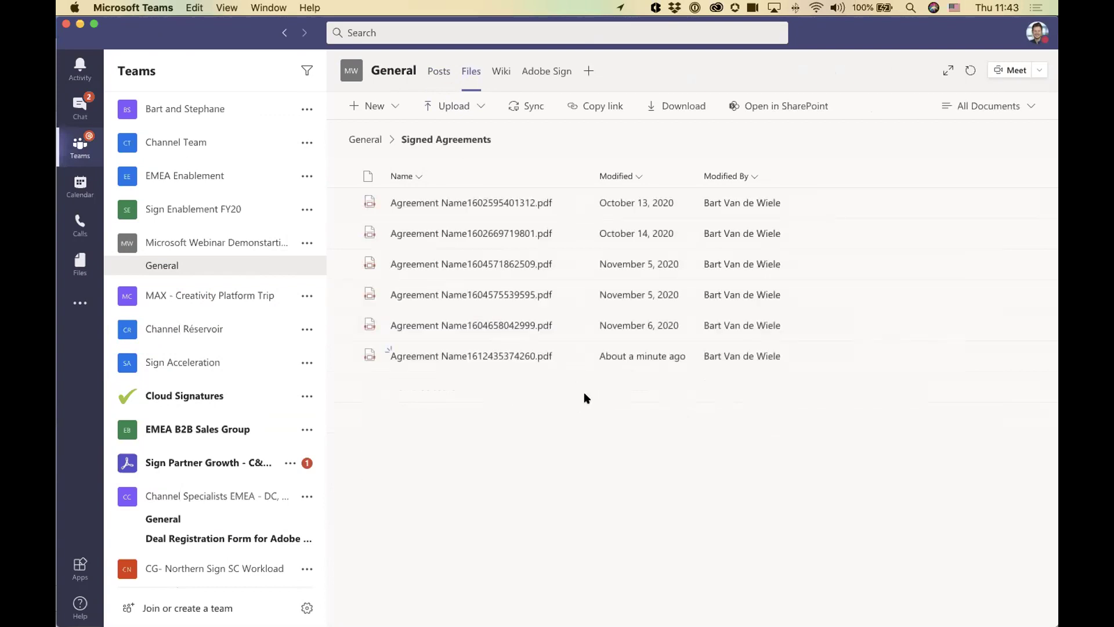
left_click(618, 356)
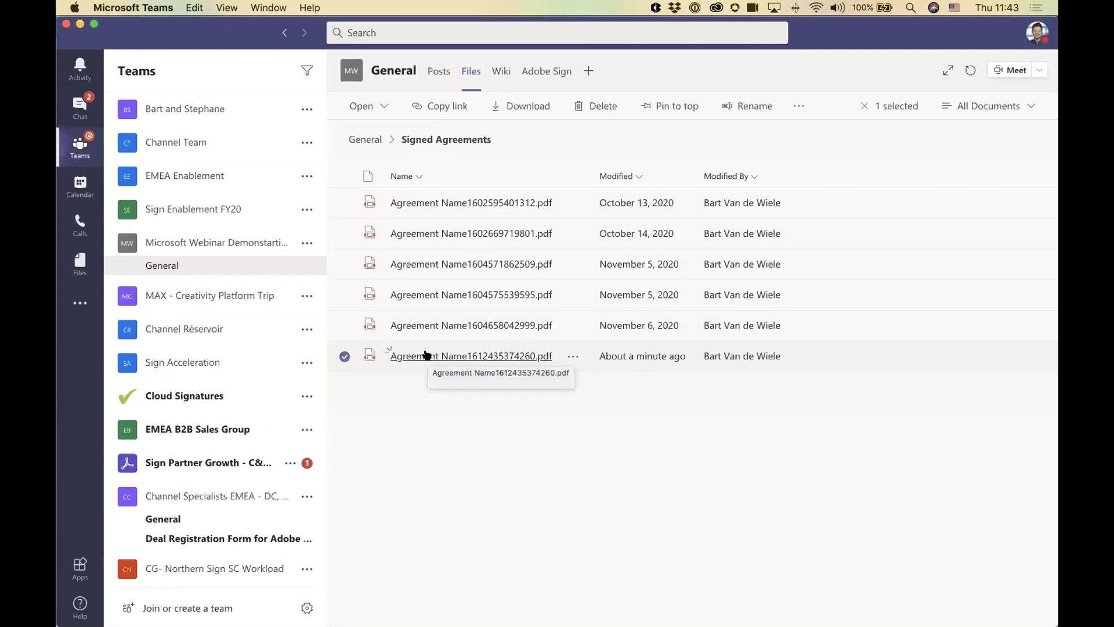
left_click(573, 356)
left_click(617, 404)
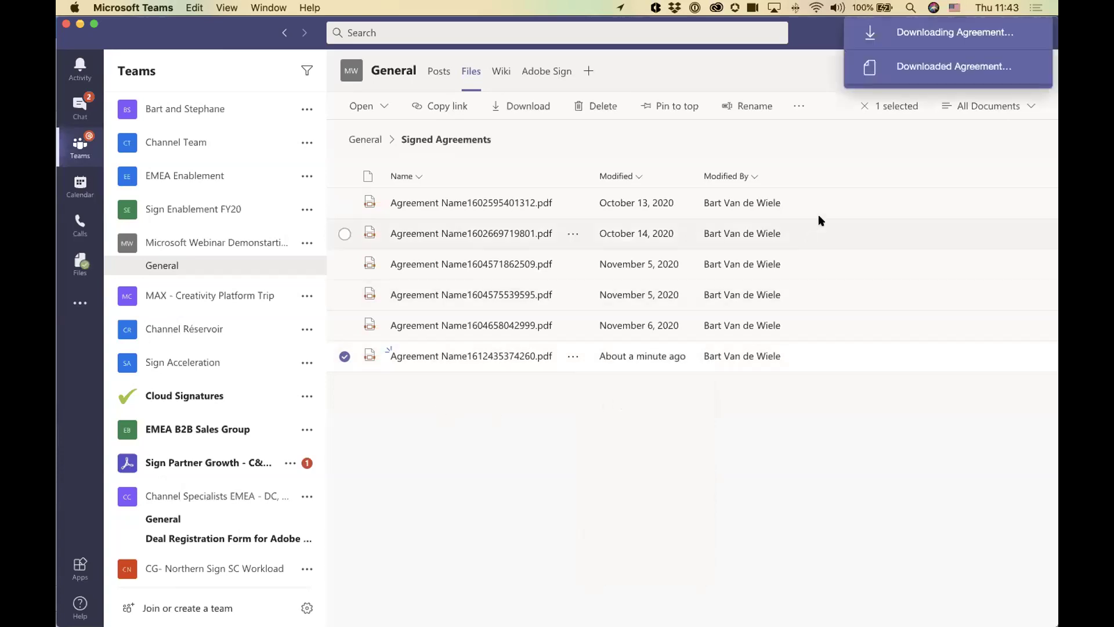
left_click(934, 70)
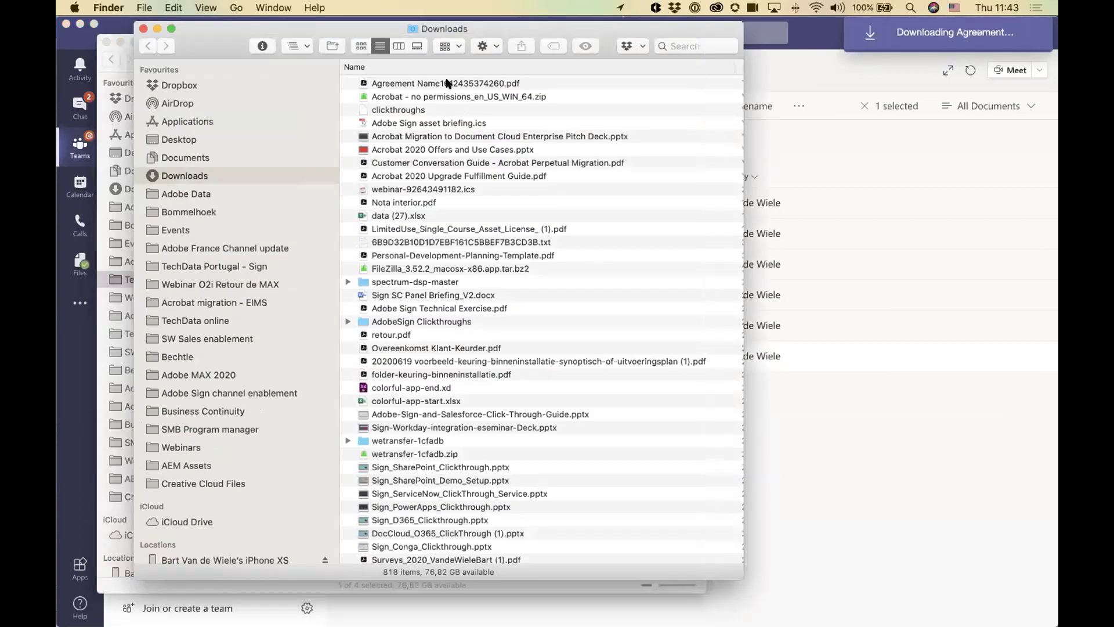
Step: Open Agreement Name1612435374260.pdf from the Downloads folder in Acrobat
left_click(448, 85)
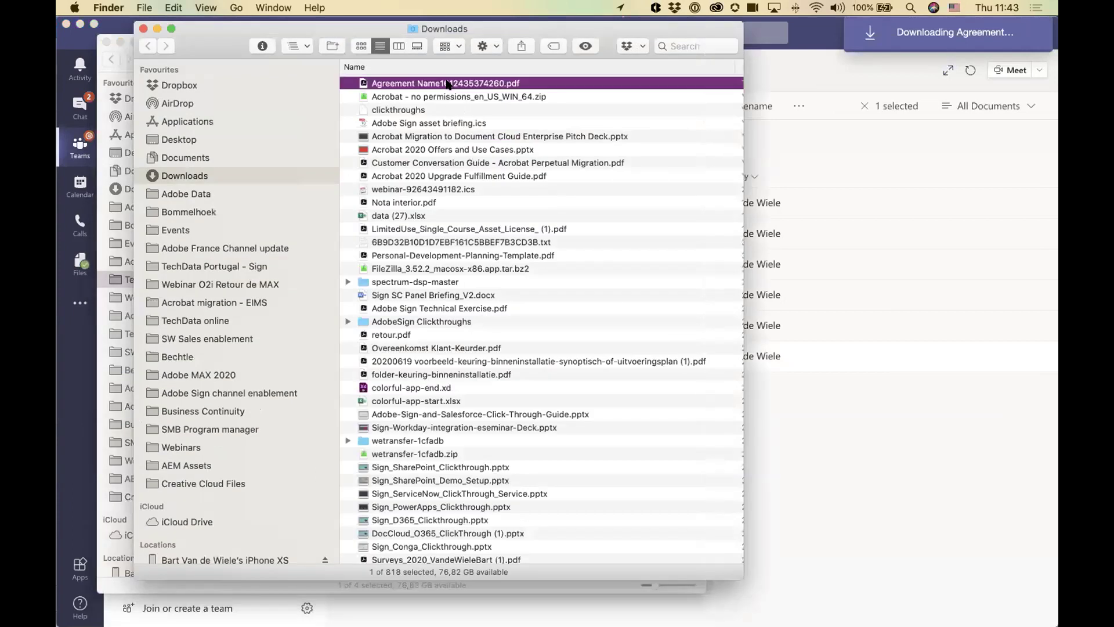
double_click(448, 85)
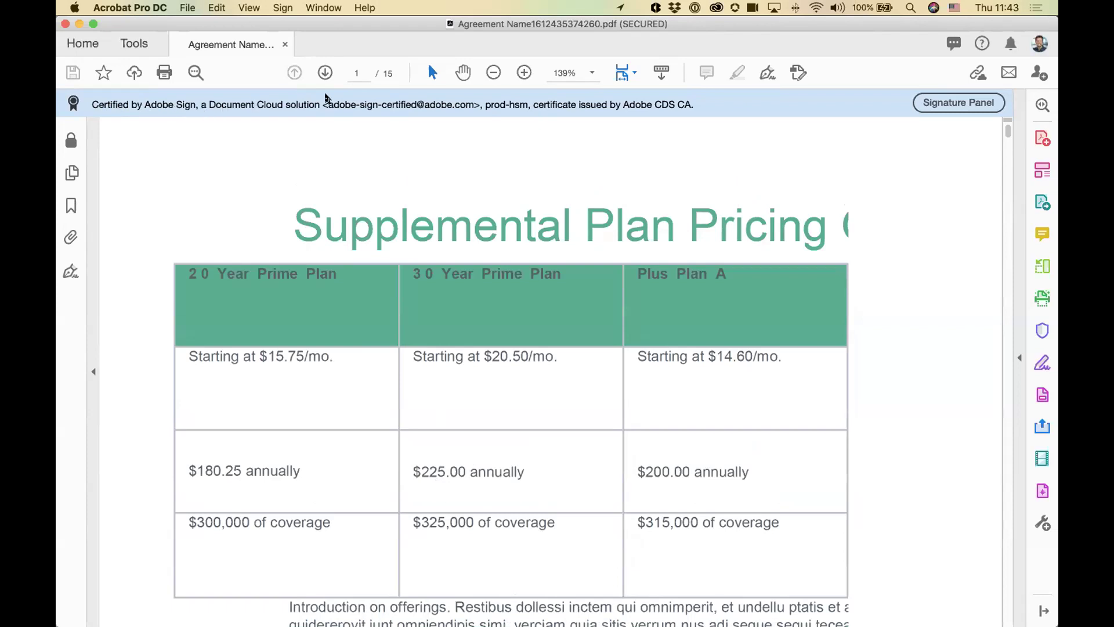
Step: Review the certified signature details and the page 15 signature, then close the Signatures panel
left_click(966, 102)
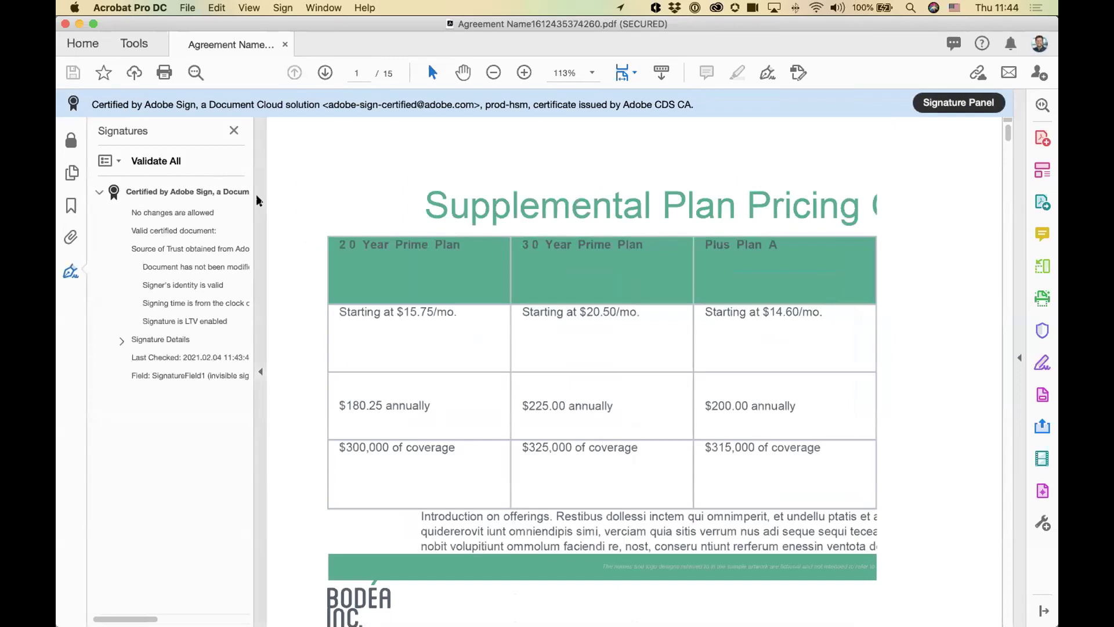
left_click_drag(259, 229, 356, 232)
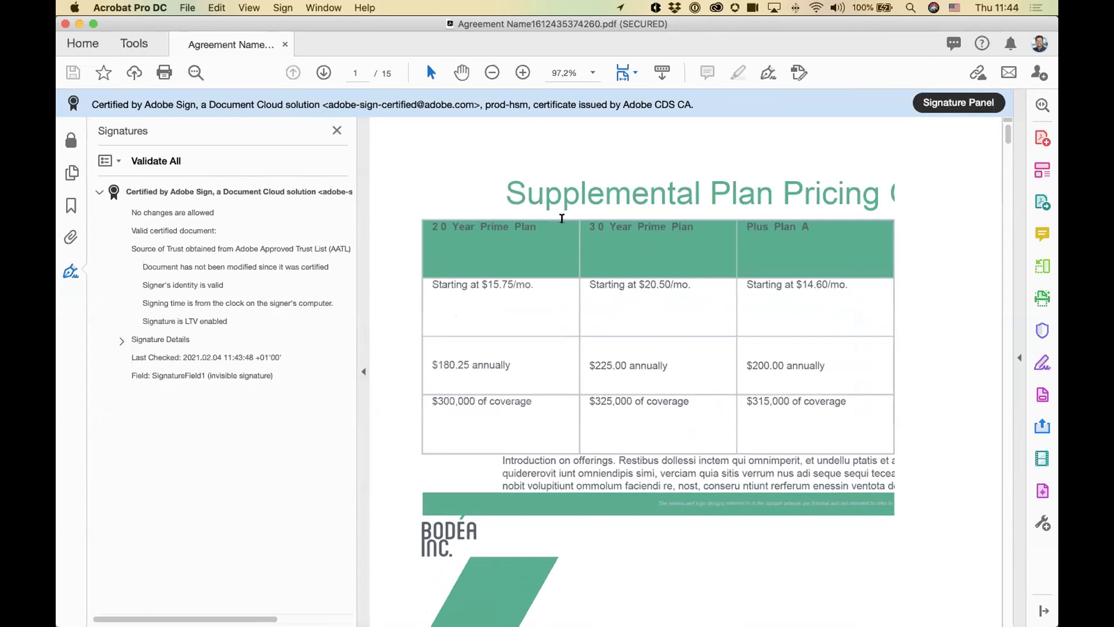
left_click_drag(1006, 138, 1007, 624)
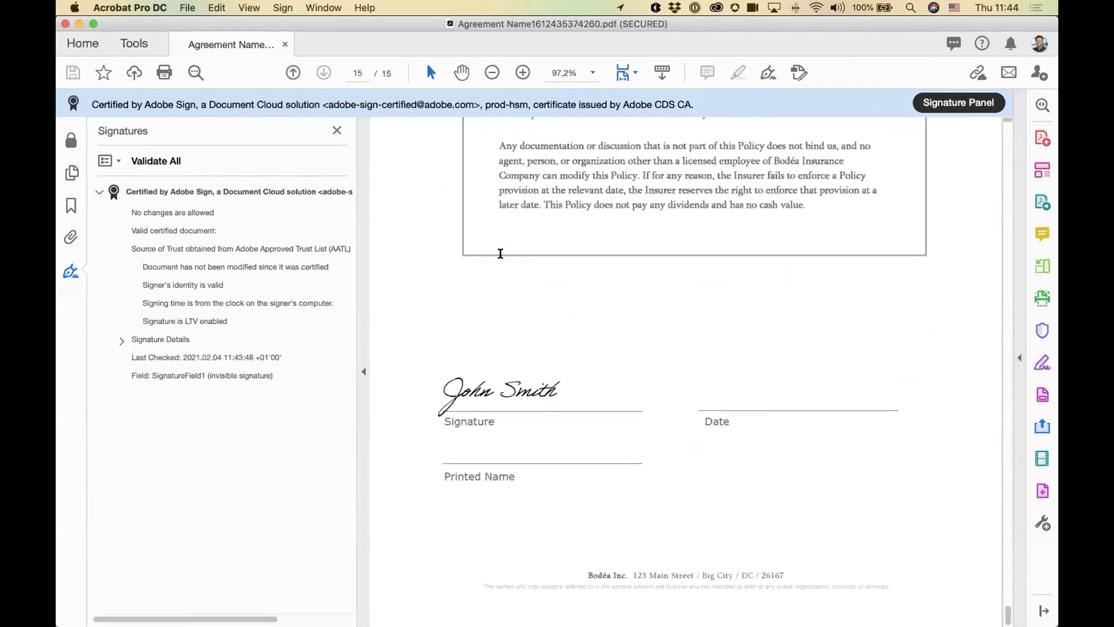
key("F4")
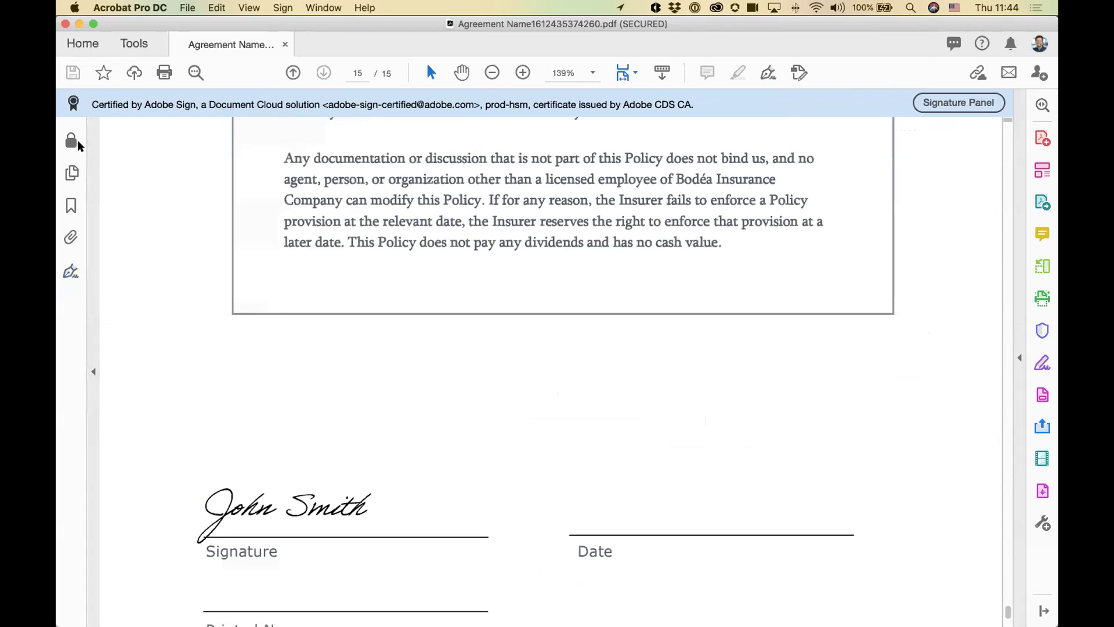
Step: Check the PDF's Security Settings and Document Properties restrictions, confirming it is password-protected and uneditable
left_click(71, 141)
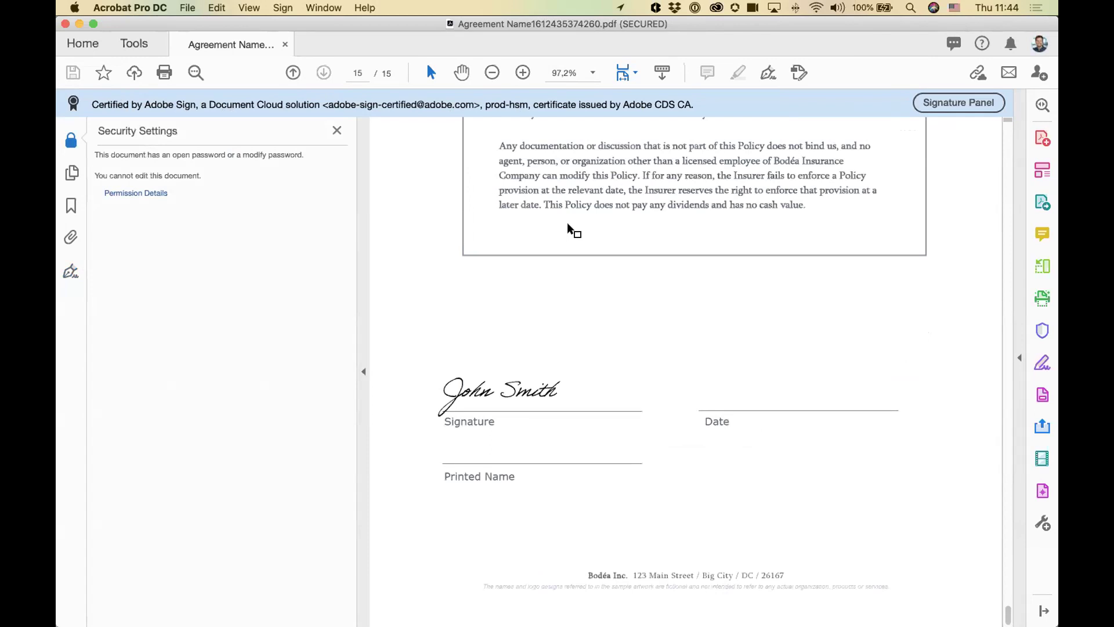
left_click(187, 8)
left_click(517, 268)
left_click(493, 135)
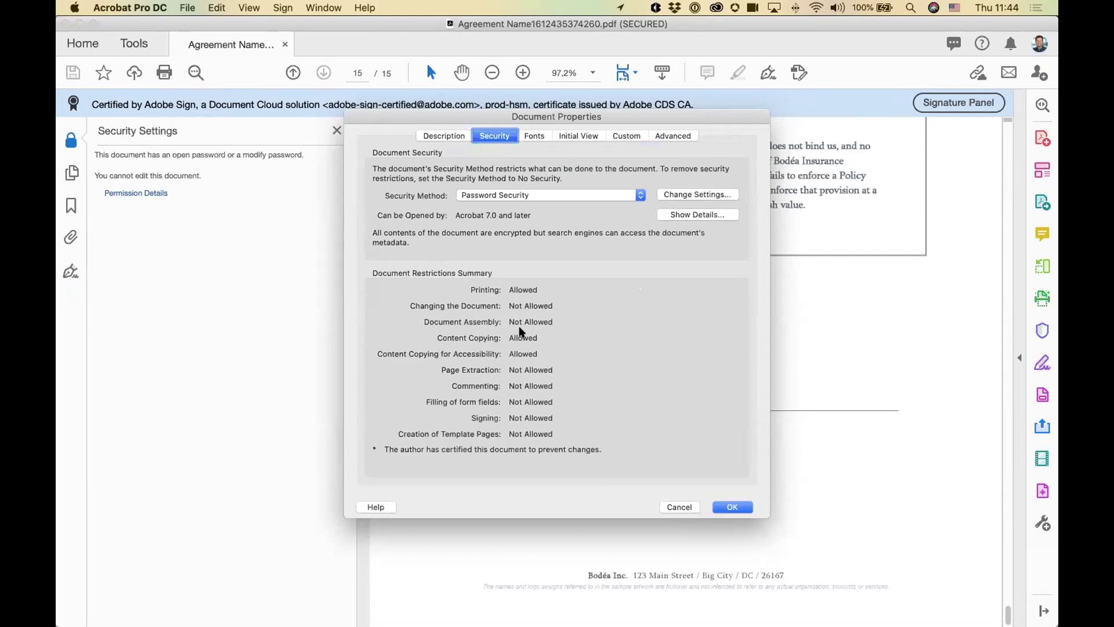
left_click(679, 506)
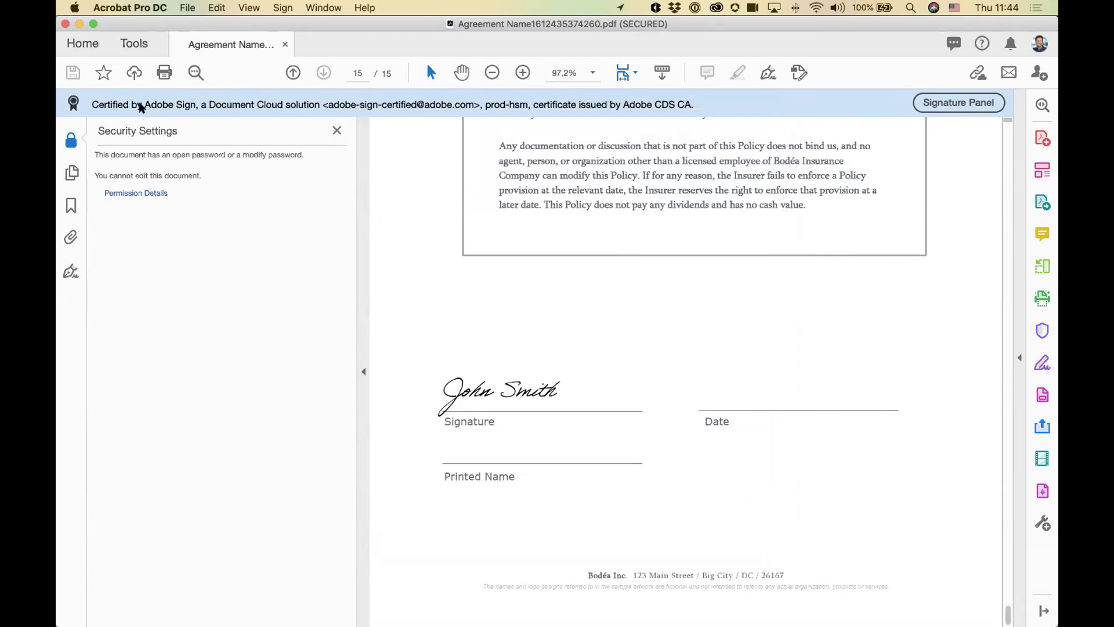
mouse_move(460, 388)
scroll(487, 354, "up", 10)
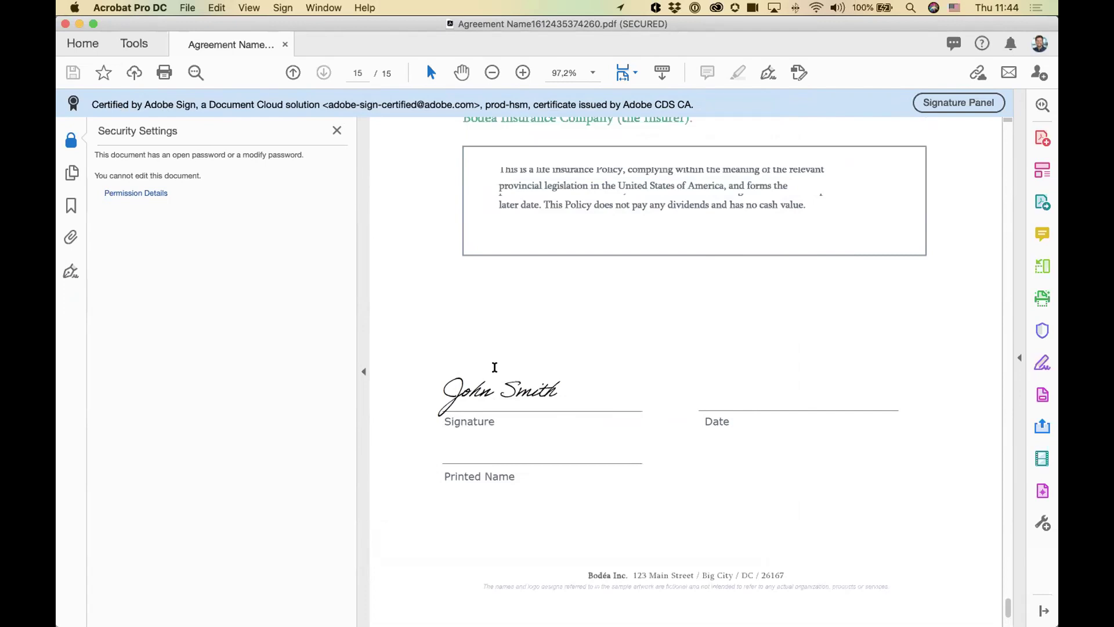
scroll(464, 244, "up", 10)
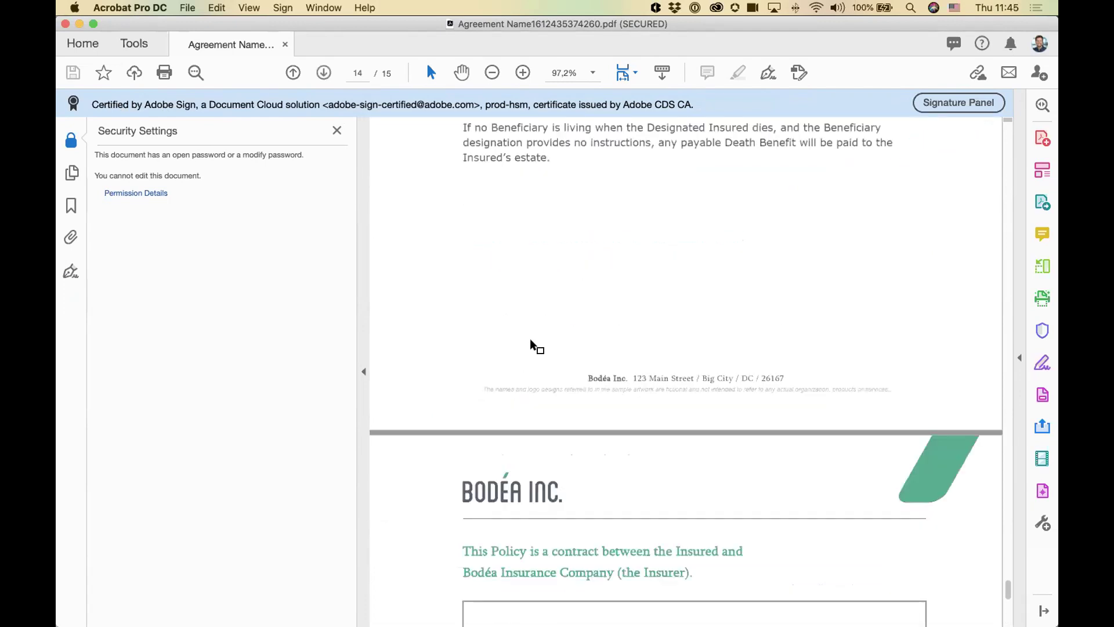
key("super+Tab")
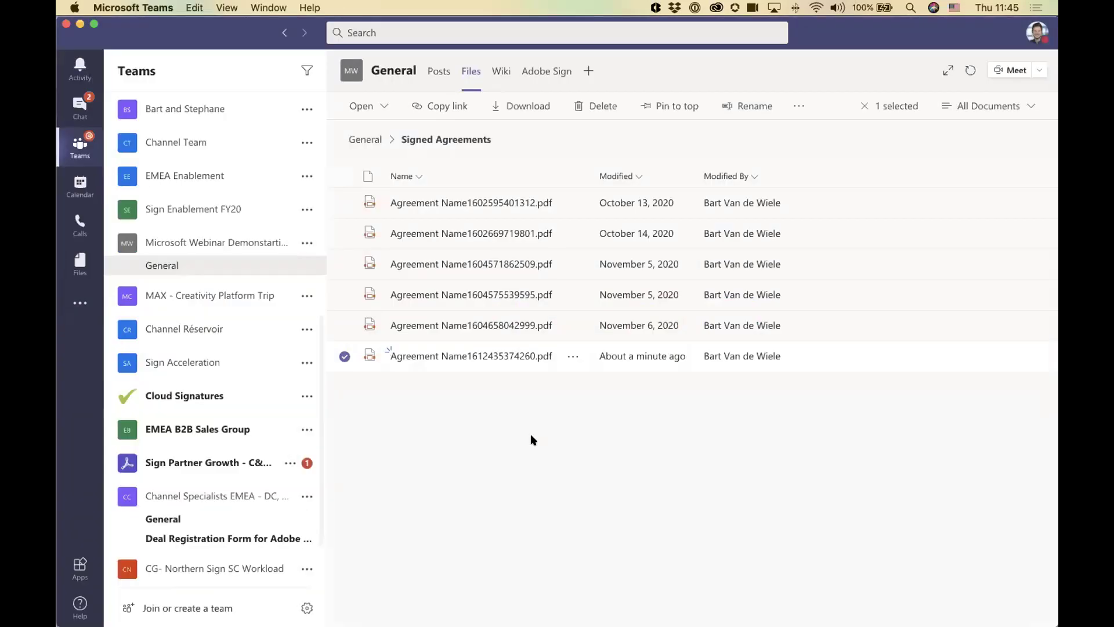
Step: Review earlier signed notices in the General channel posts, then open its files in SharePoint
left_click(432, 71)
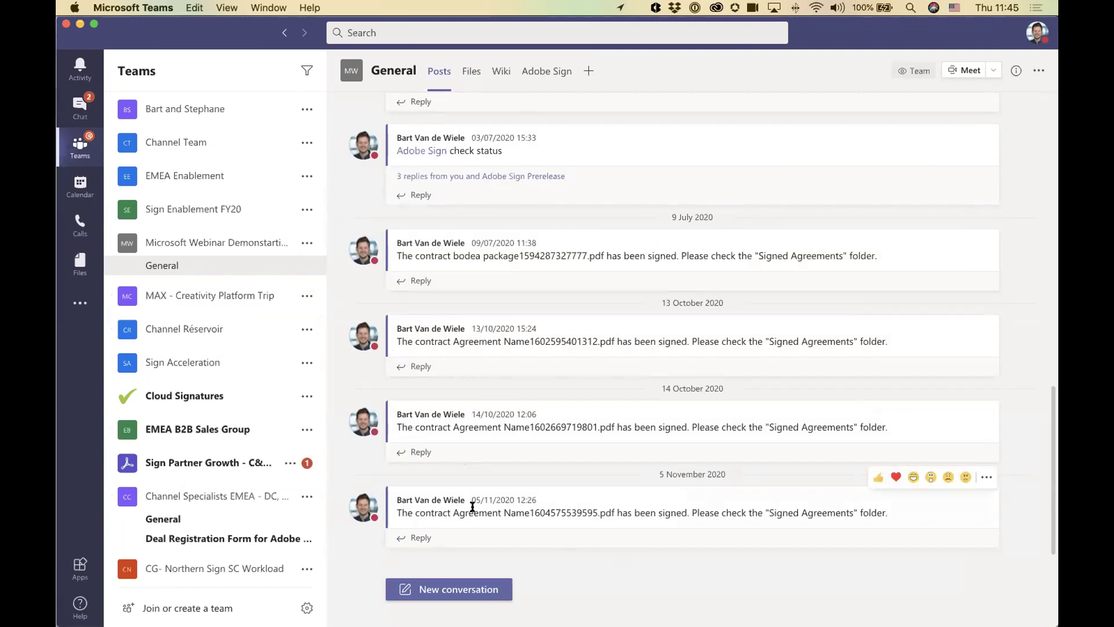
left_click_drag(528, 510, 631, 506)
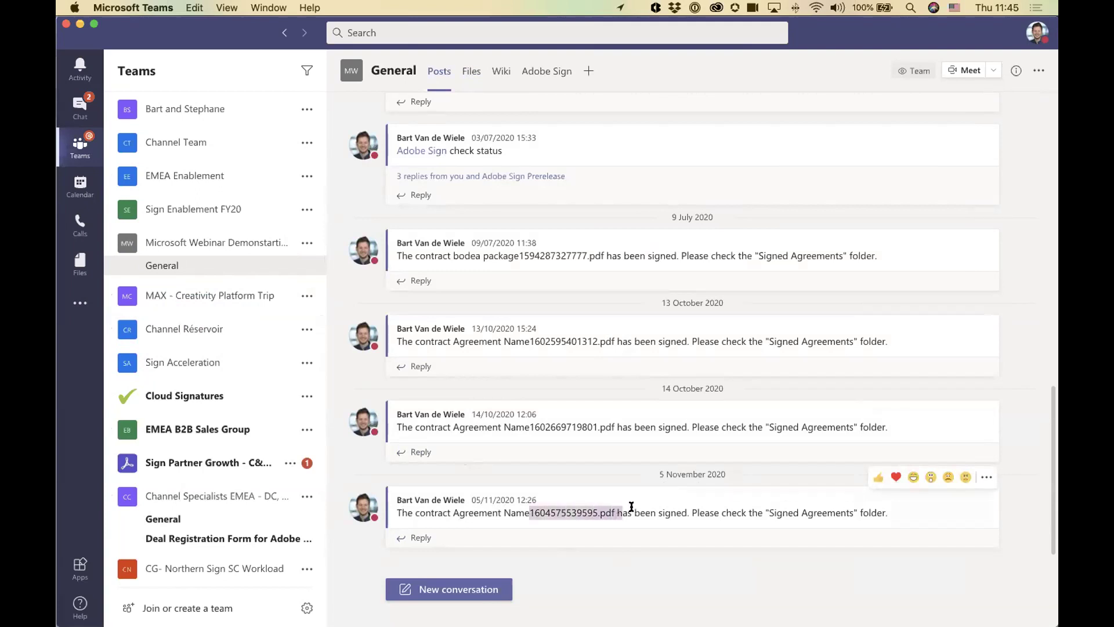
left_click(629, 507)
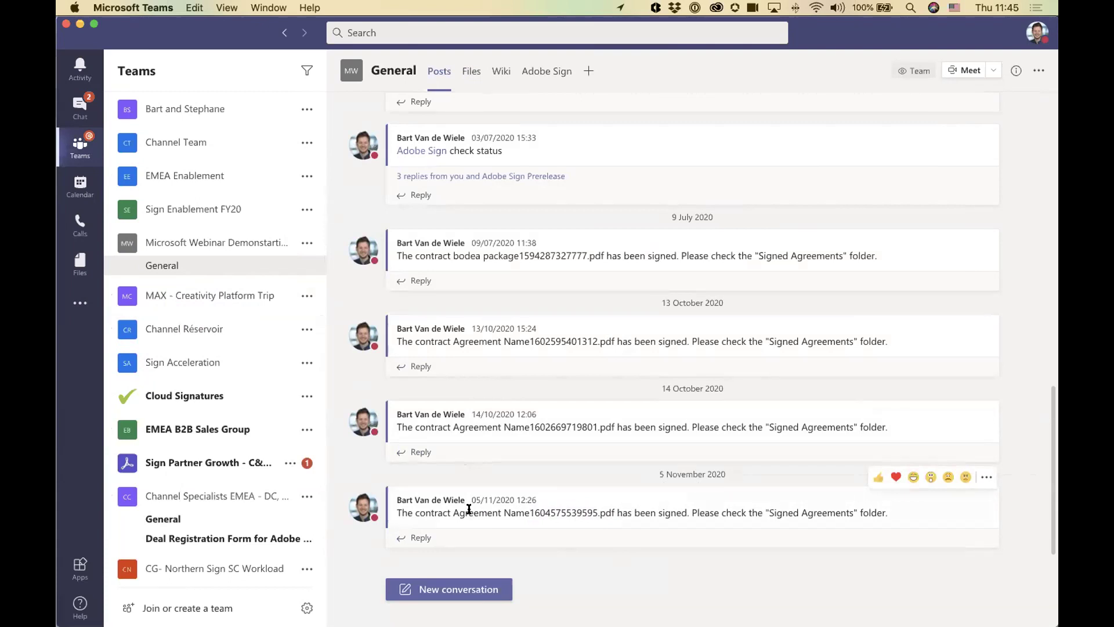
left_click_drag(438, 509, 821, 509)
left_click(822, 509)
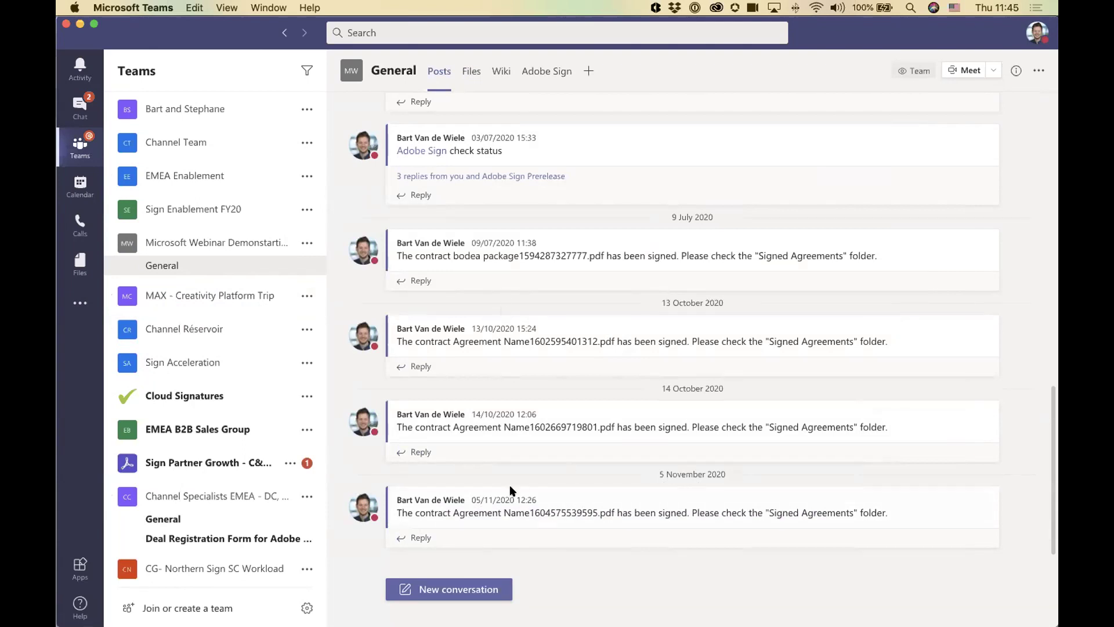
mouse_move(511, 490)
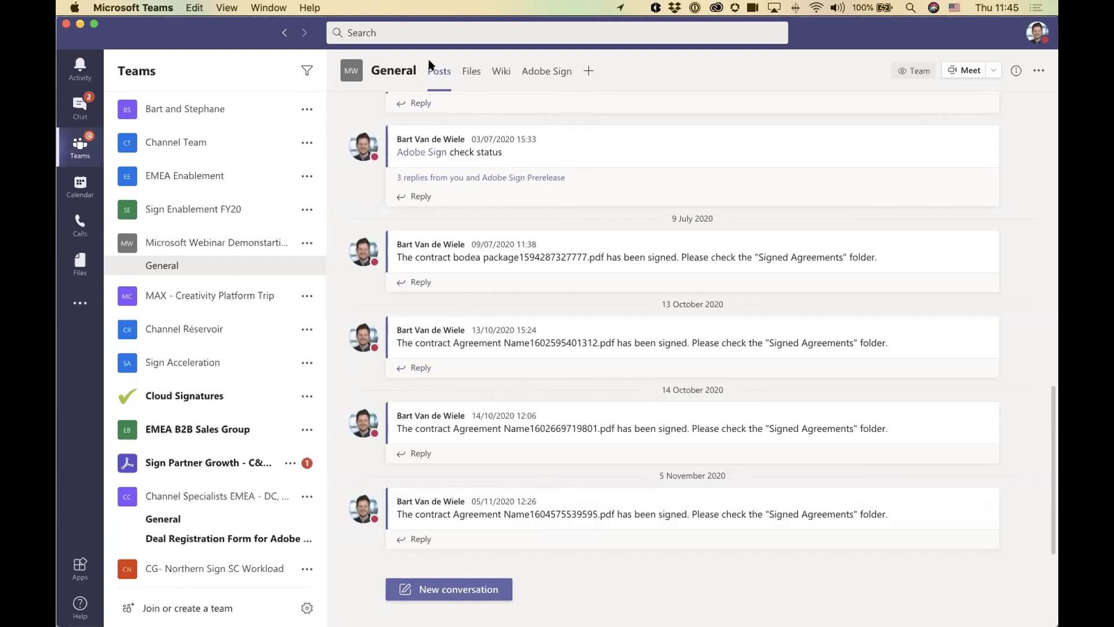
left_click(473, 73)
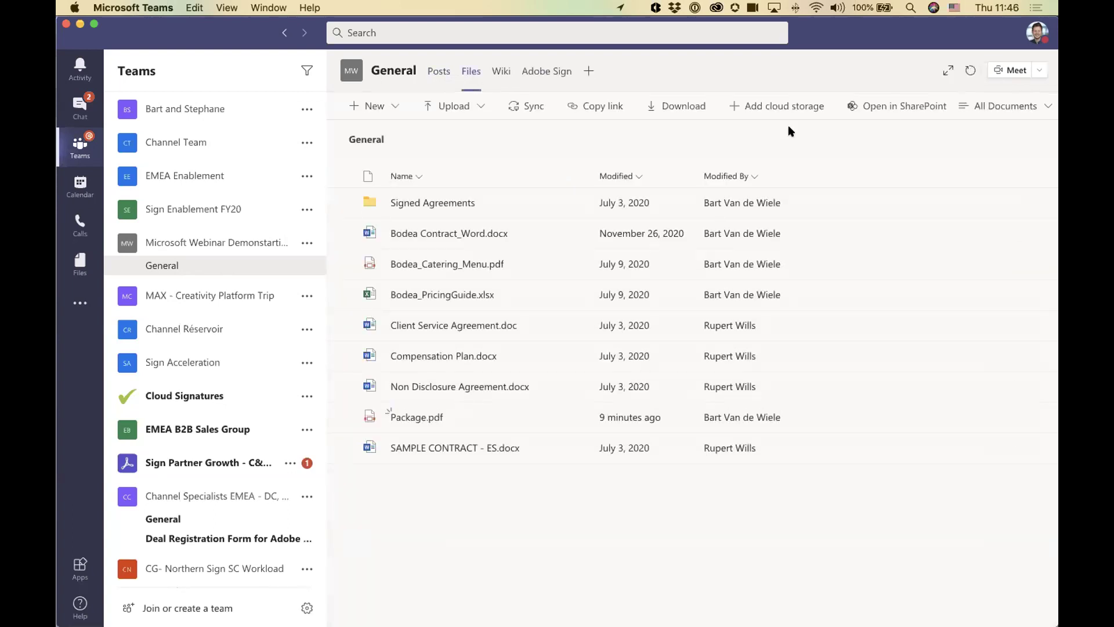
left_click(924, 106)
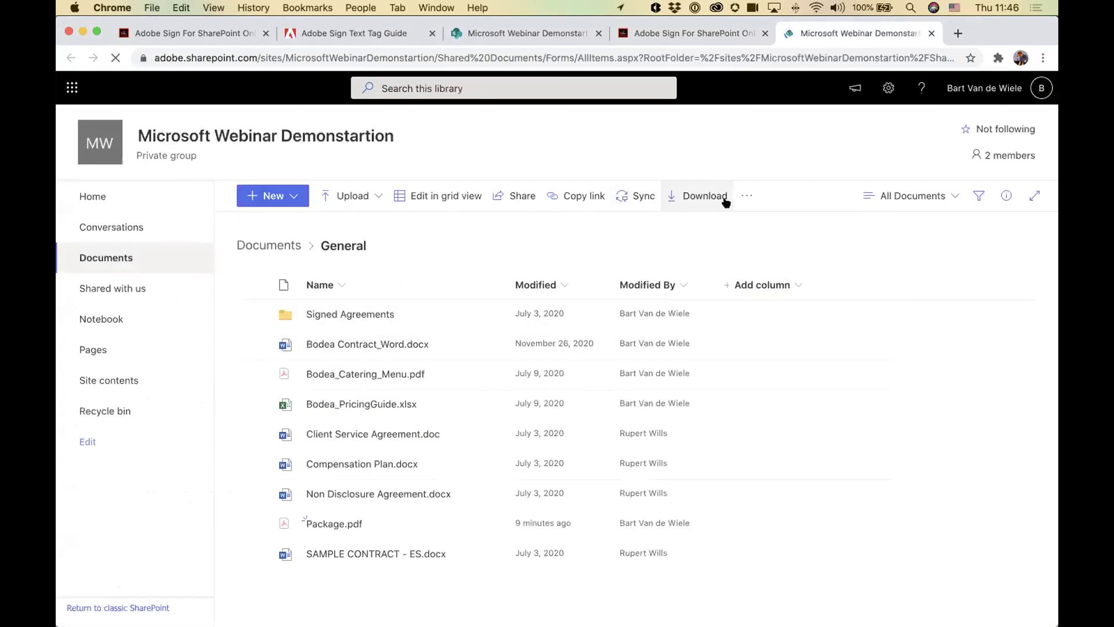
Step: Select Bodea_PricingGuide.xlsx in the SharePoint library and browse its Adobe Sign options
left_click(746, 196)
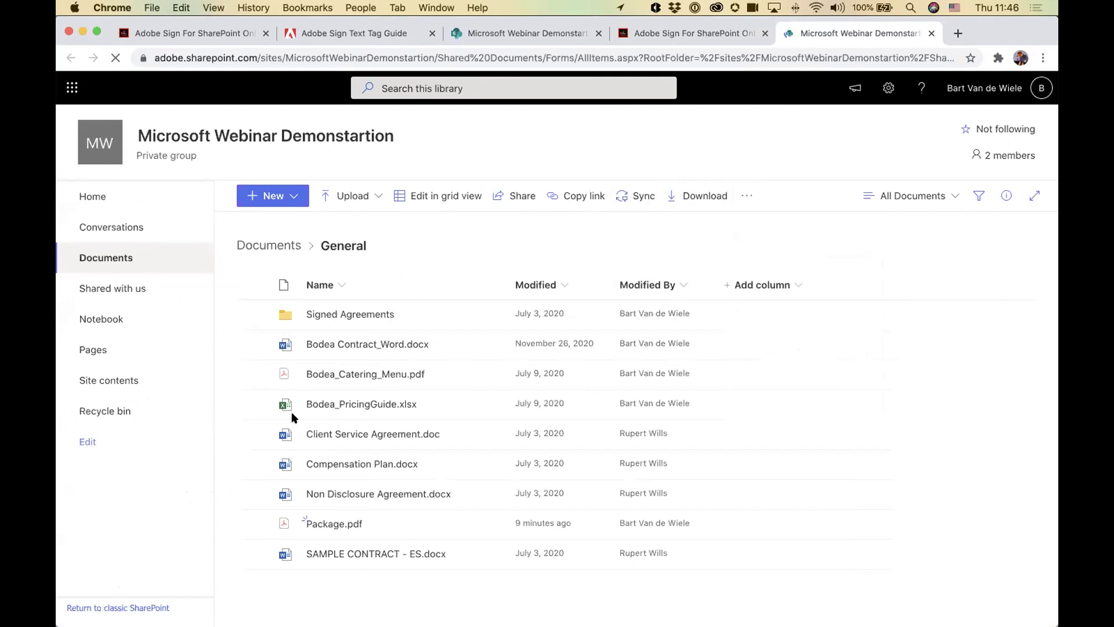
left_click(254, 404)
left_click(253, 435)
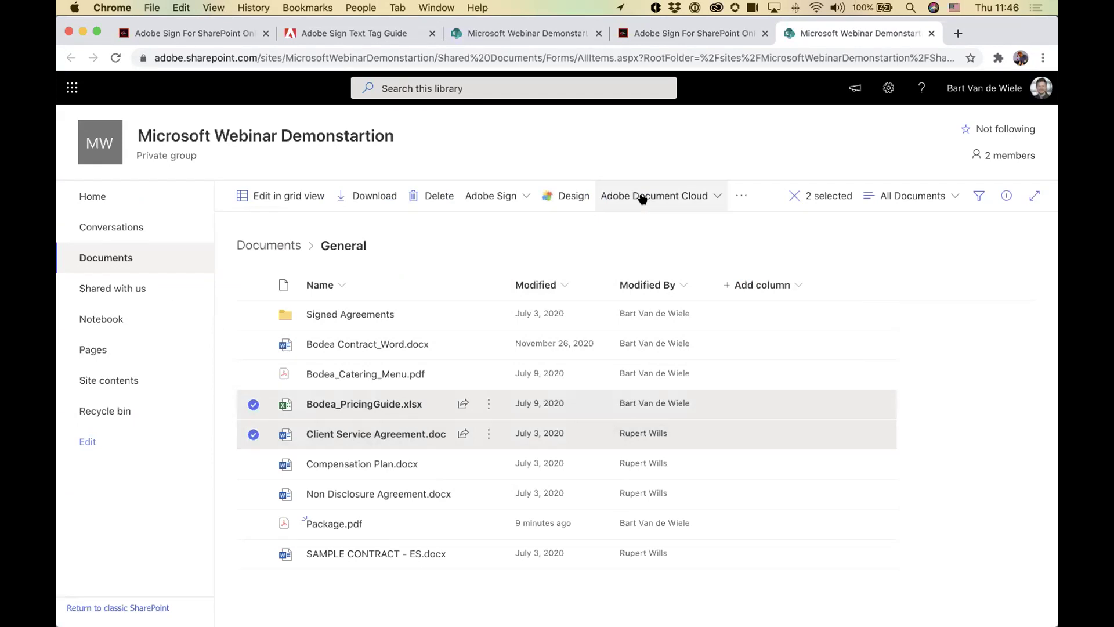
left_click(503, 259)
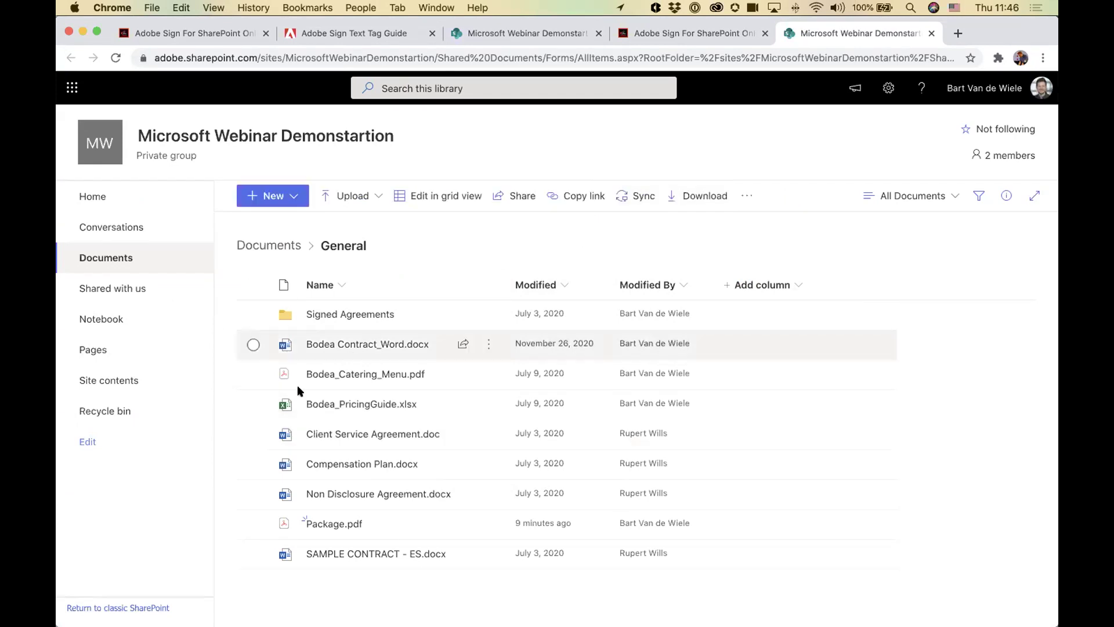
left_click(253, 404)
left_click(733, 195)
mouse_move(736, 258)
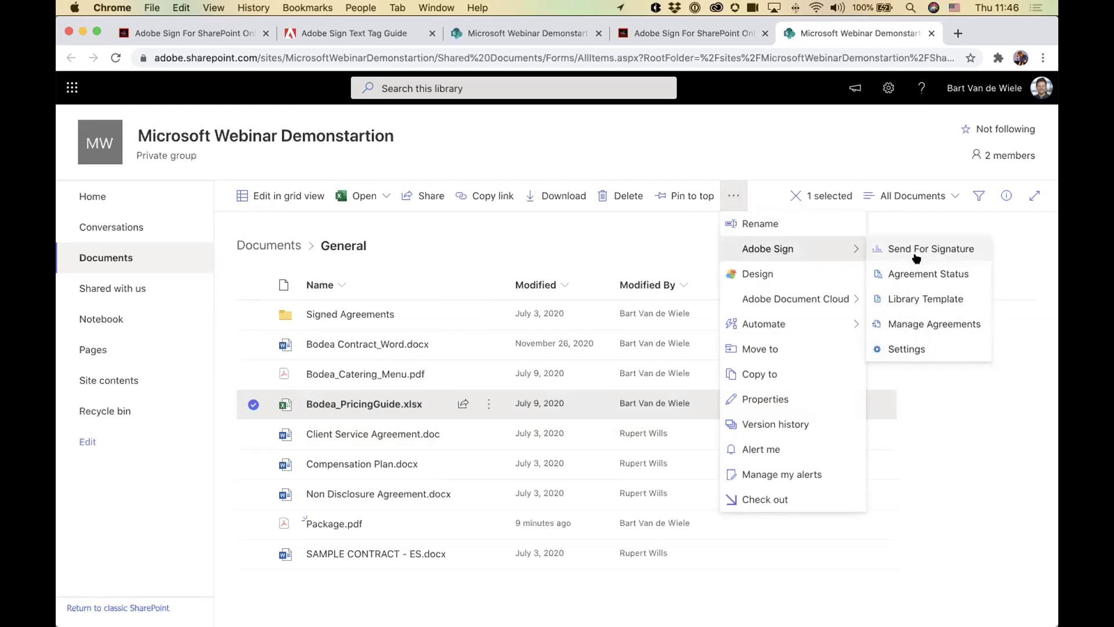
left_click(497, 239)
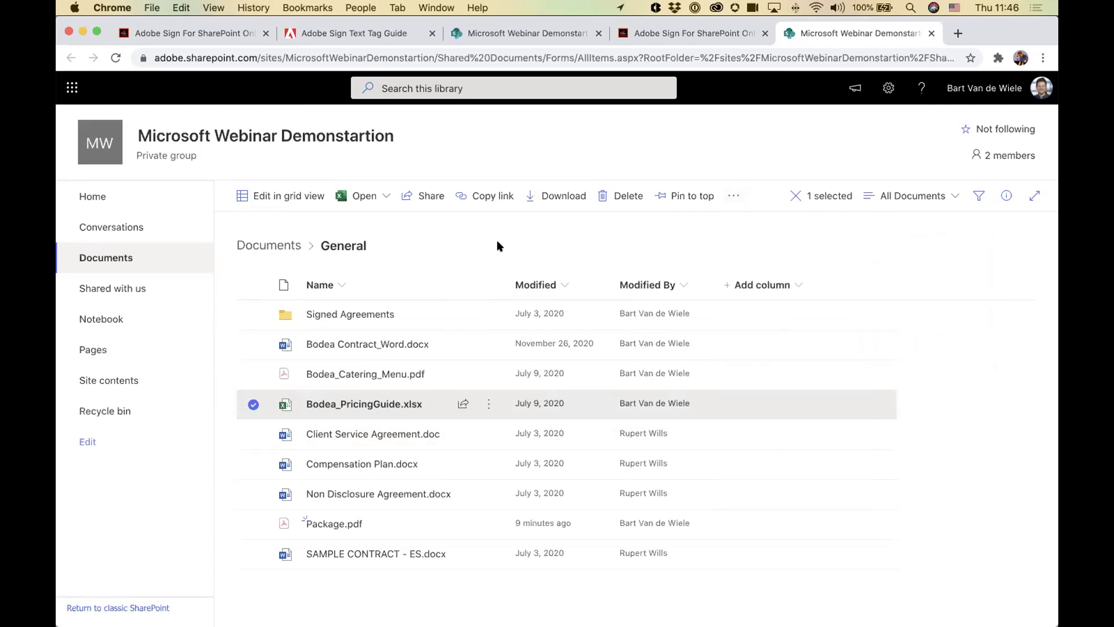
Step: Open the Signed Agreements folder, showing the newest Agreement Name PDF modified 4 minutes ago
key("super+Tab")
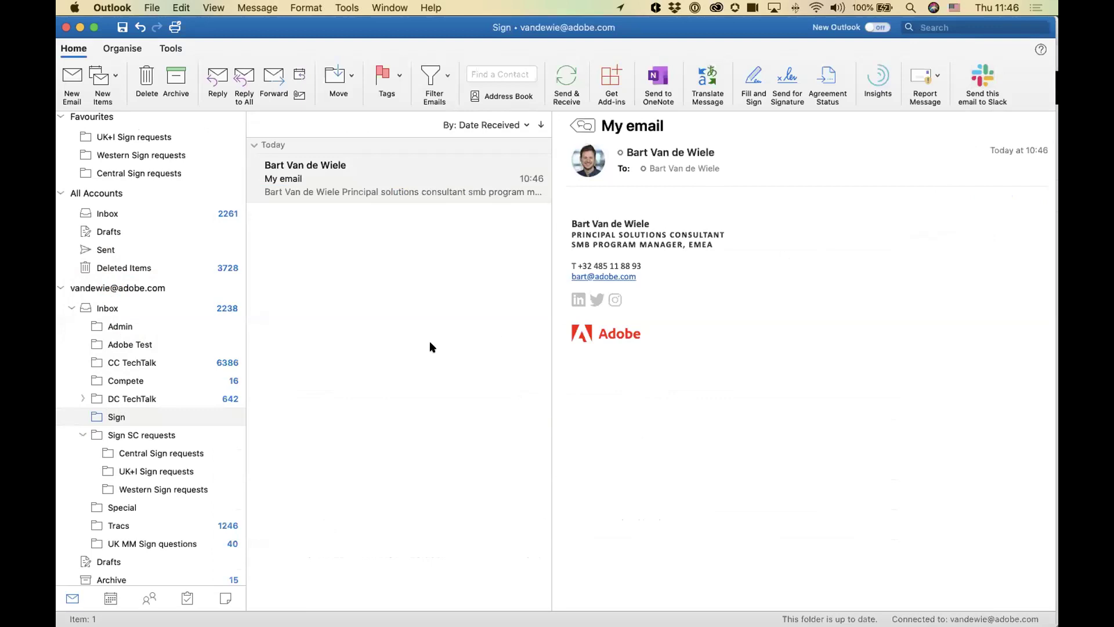
key("super+Tab")
left_click(192, 336)
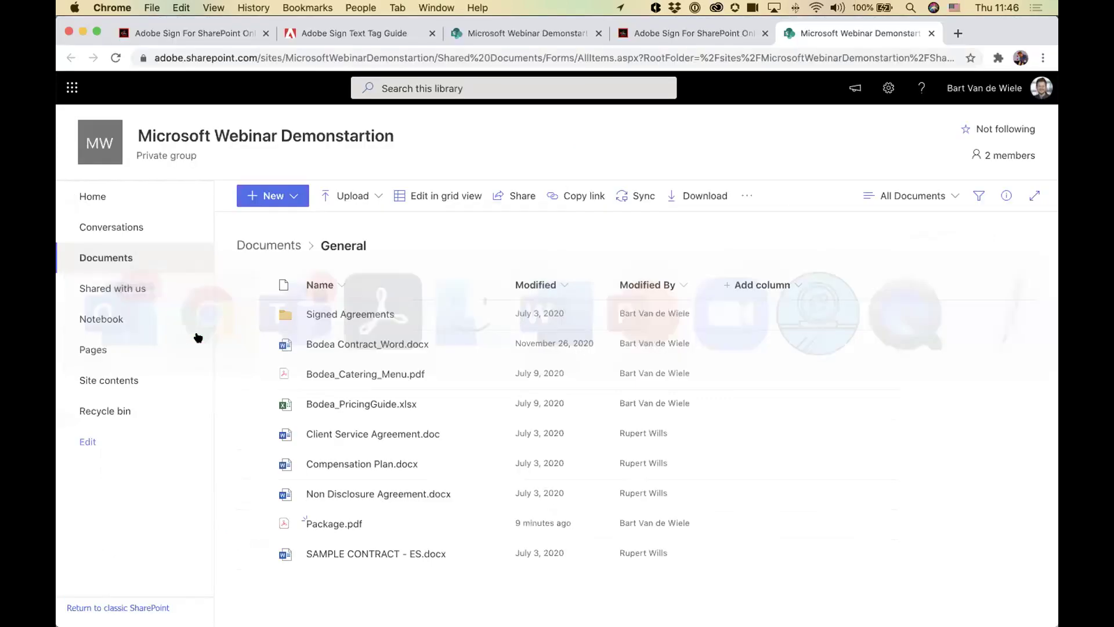
left_click(328, 316)
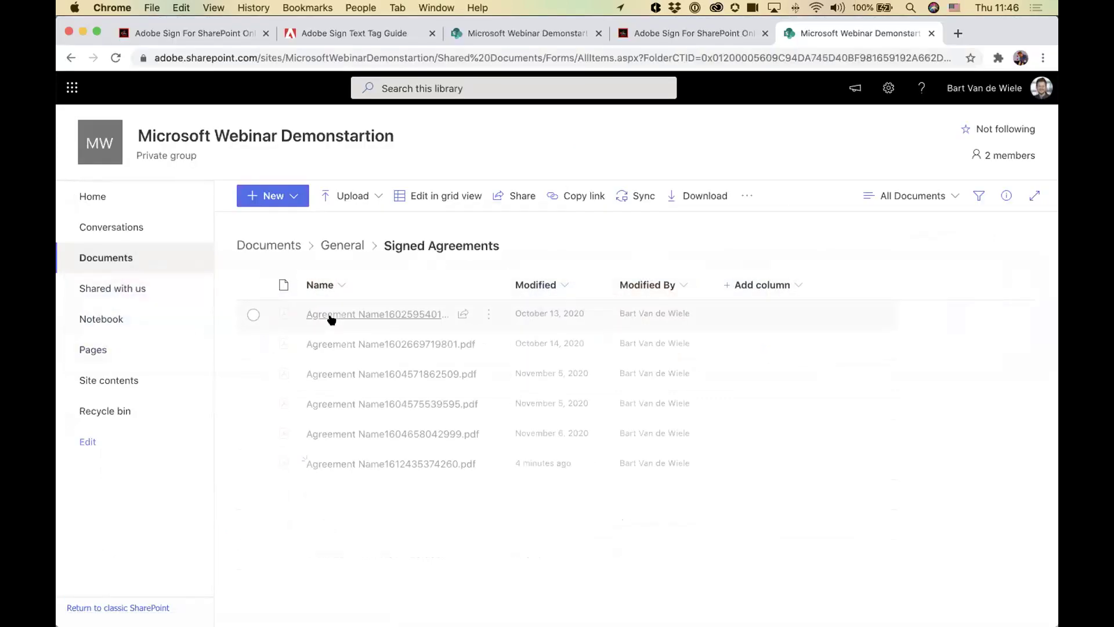
mouse_move(393, 315)
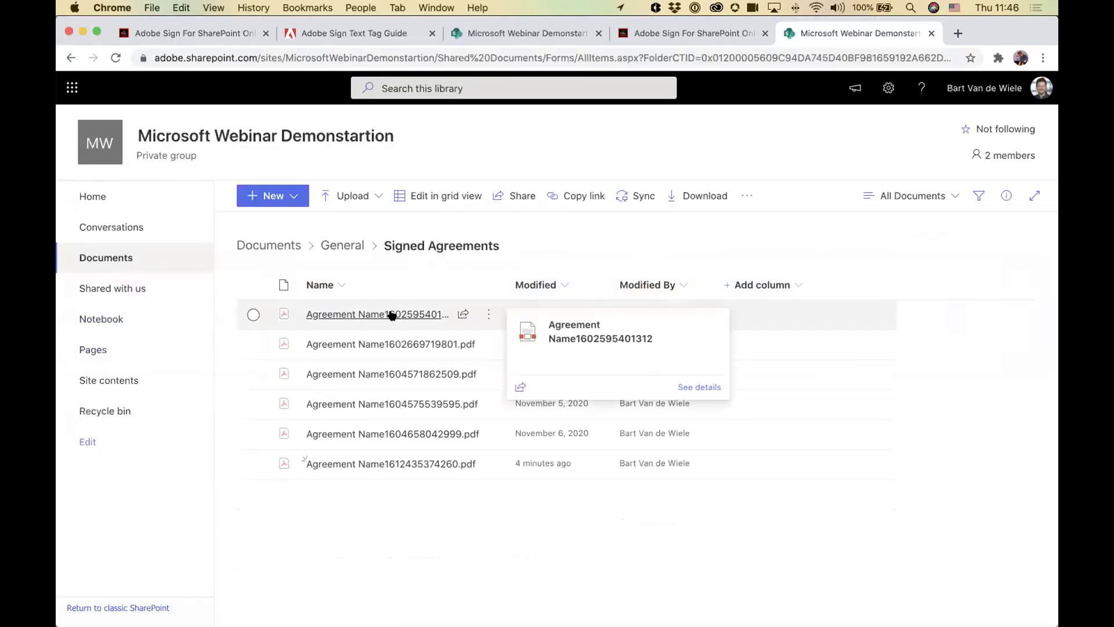
key("super+Tab")
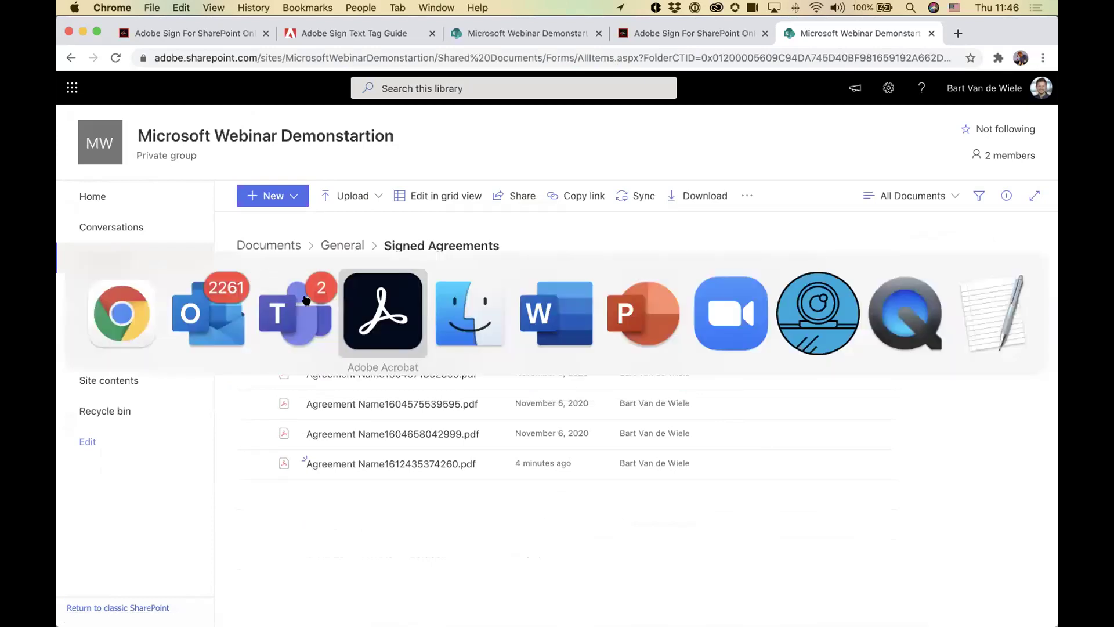
Step: Read today's 11:46 post announcing Agreement Name1612435374260.pdf was signed, and the 13 October message
left_click(282, 312)
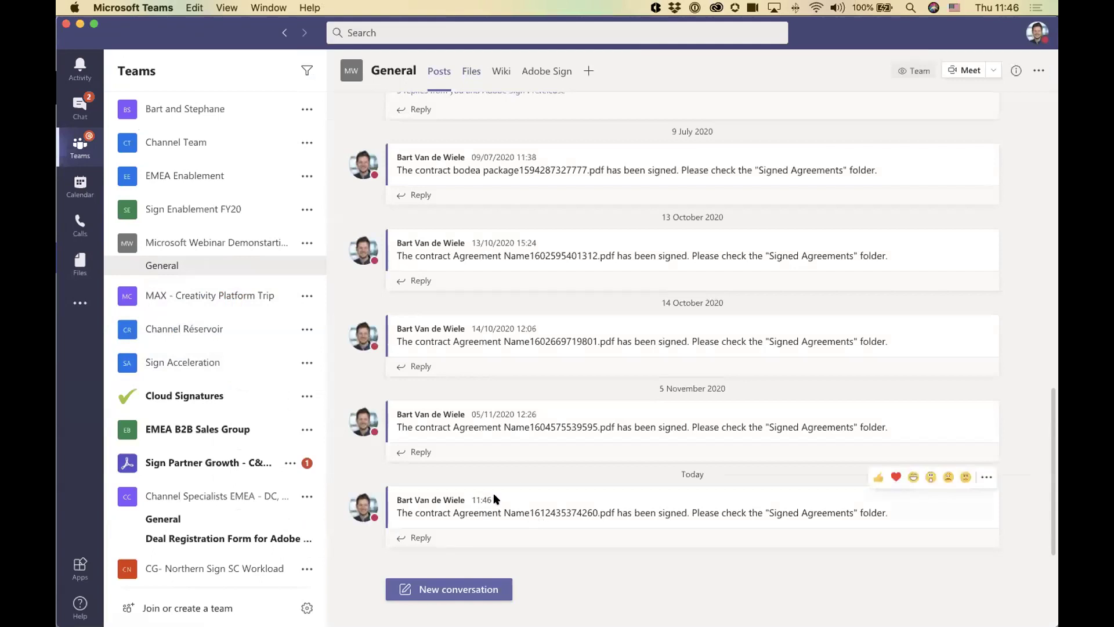
triple_click(462, 514)
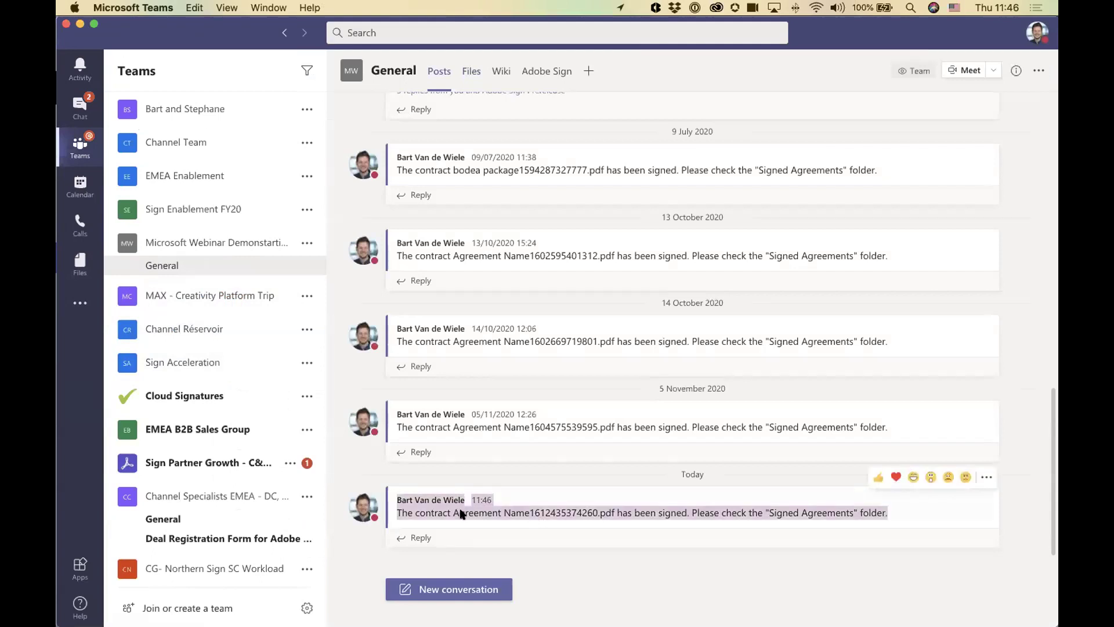
left_click(614, 564)
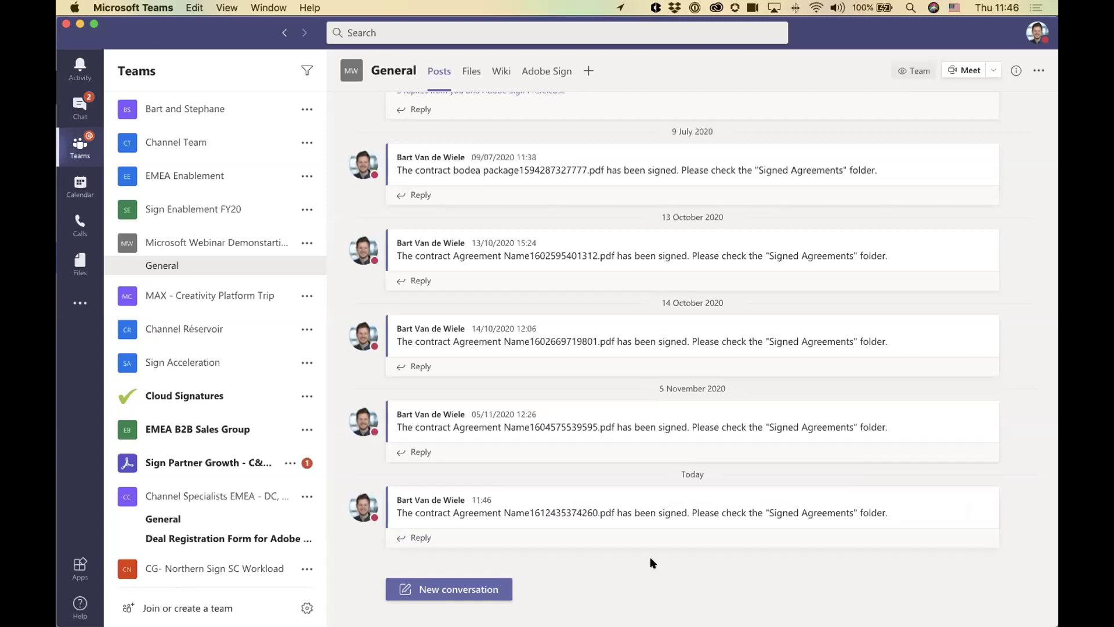
left_click_drag(422, 255, 598, 254)
left_click(598, 252)
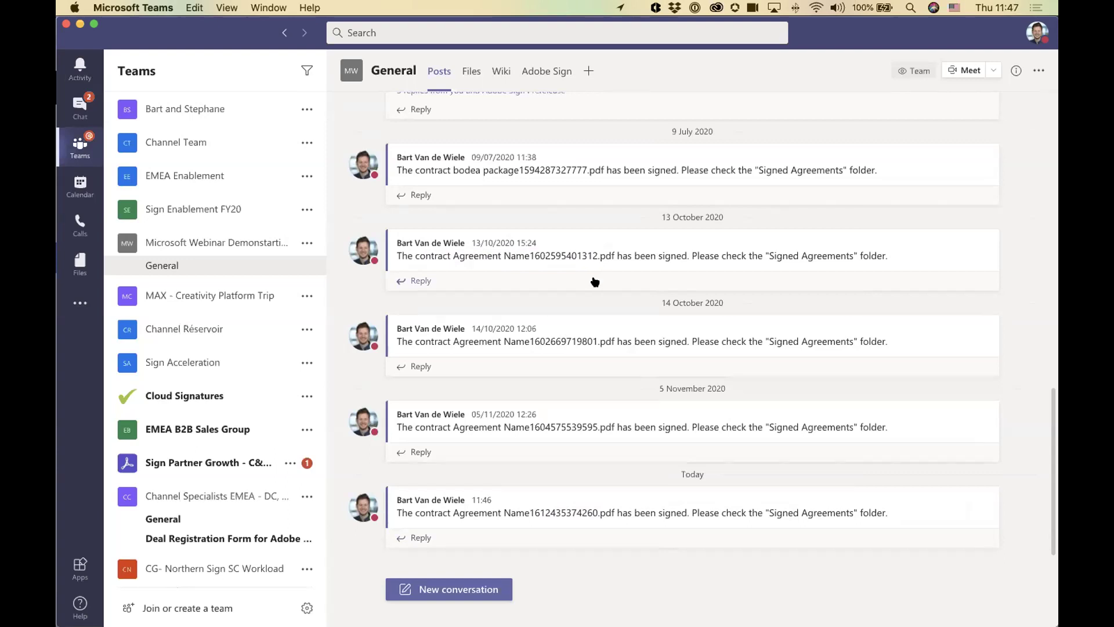